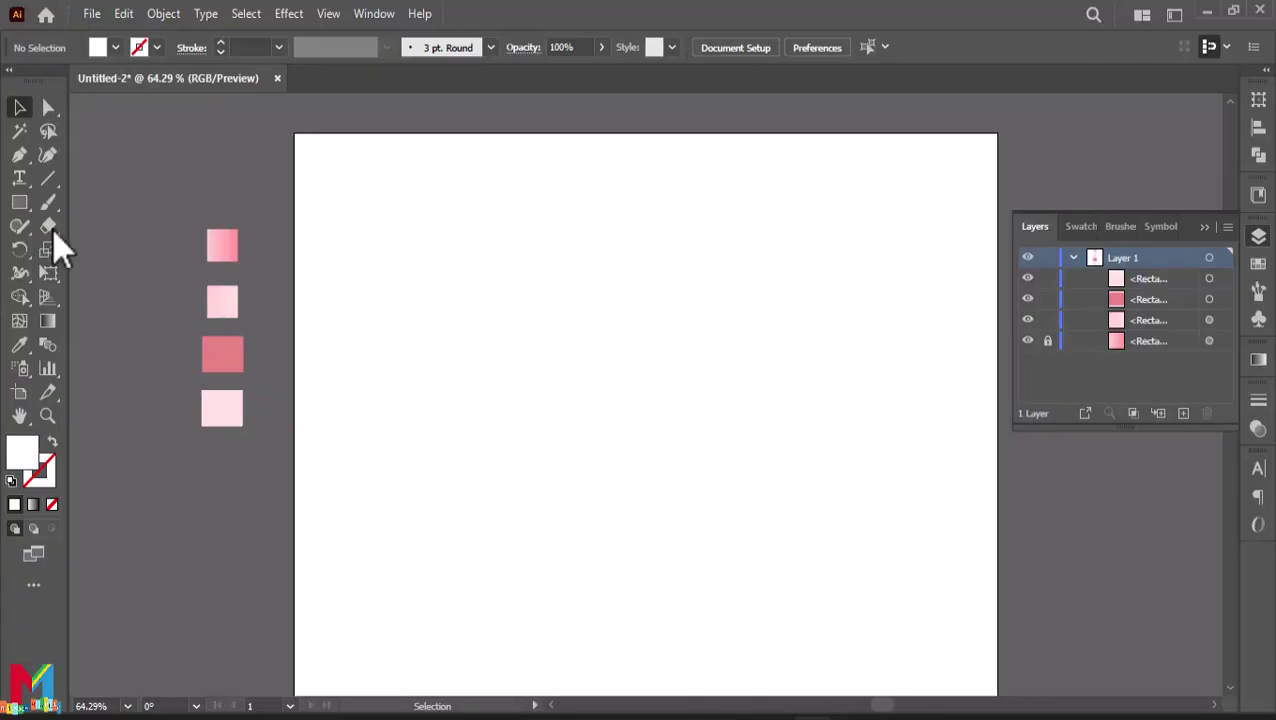
Draw a rectangle covering the whole artboard and fill it with the pink gradient sampled from the topmost swatch
left_click(20, 203)
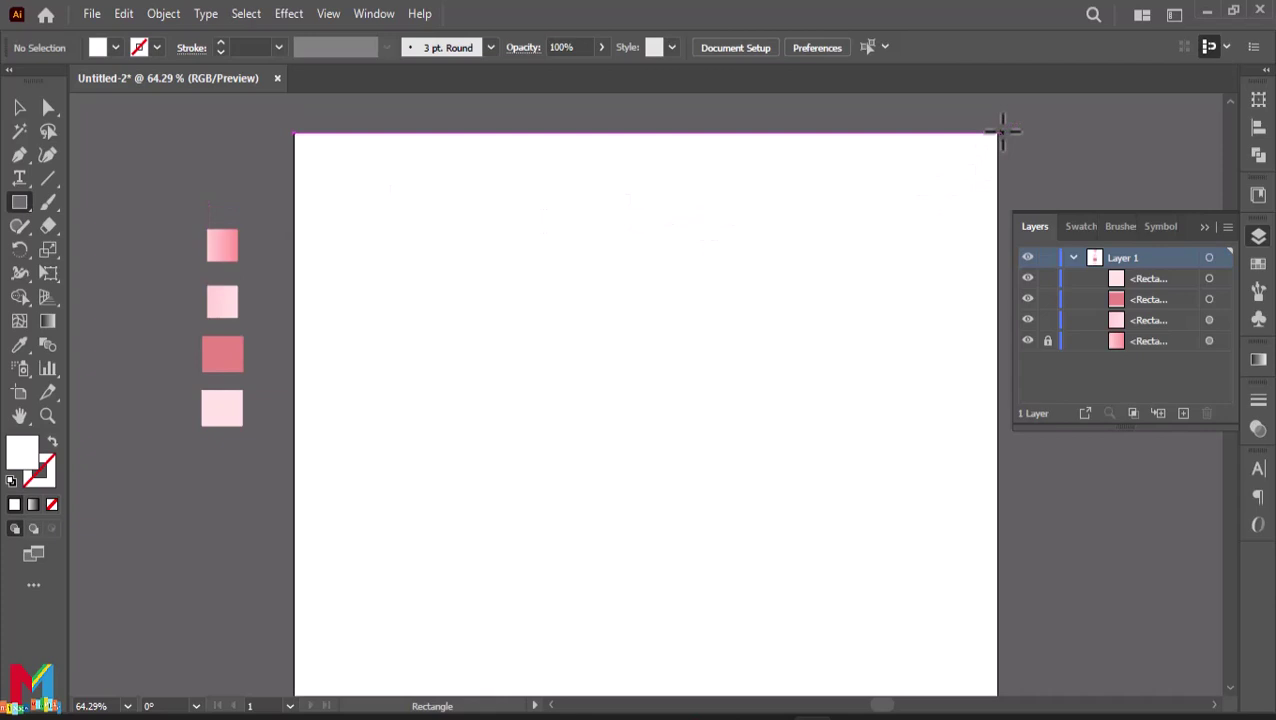
left_click_drag(1001, 131, 295, 495)
scroll(342, 484, "up", 5)
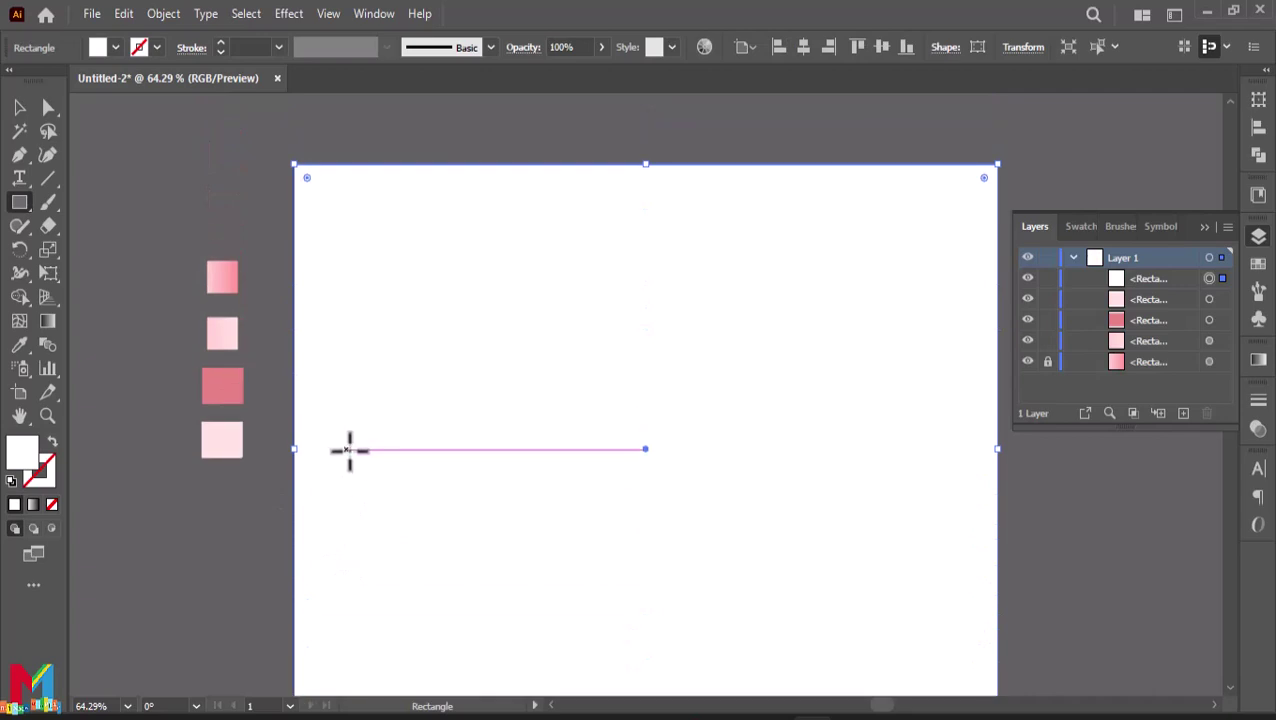
left_click(20, 110)
left_click(26, 350)
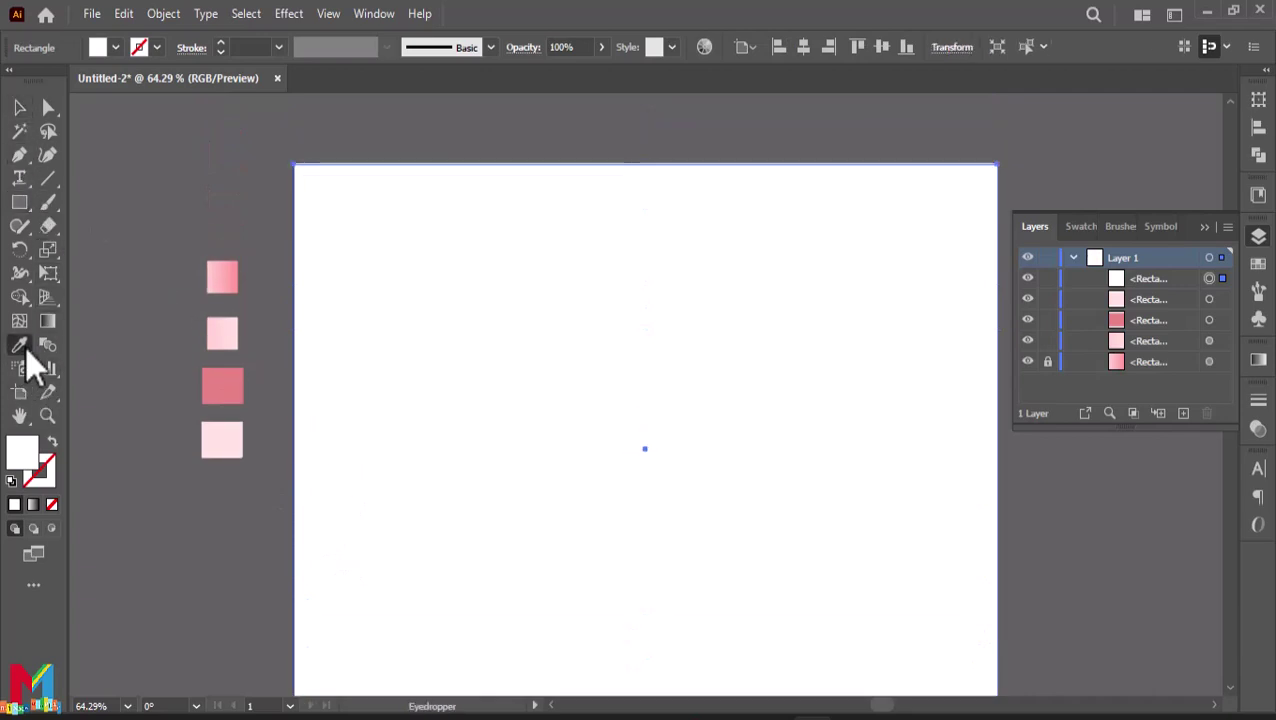
left_click(229, 280)
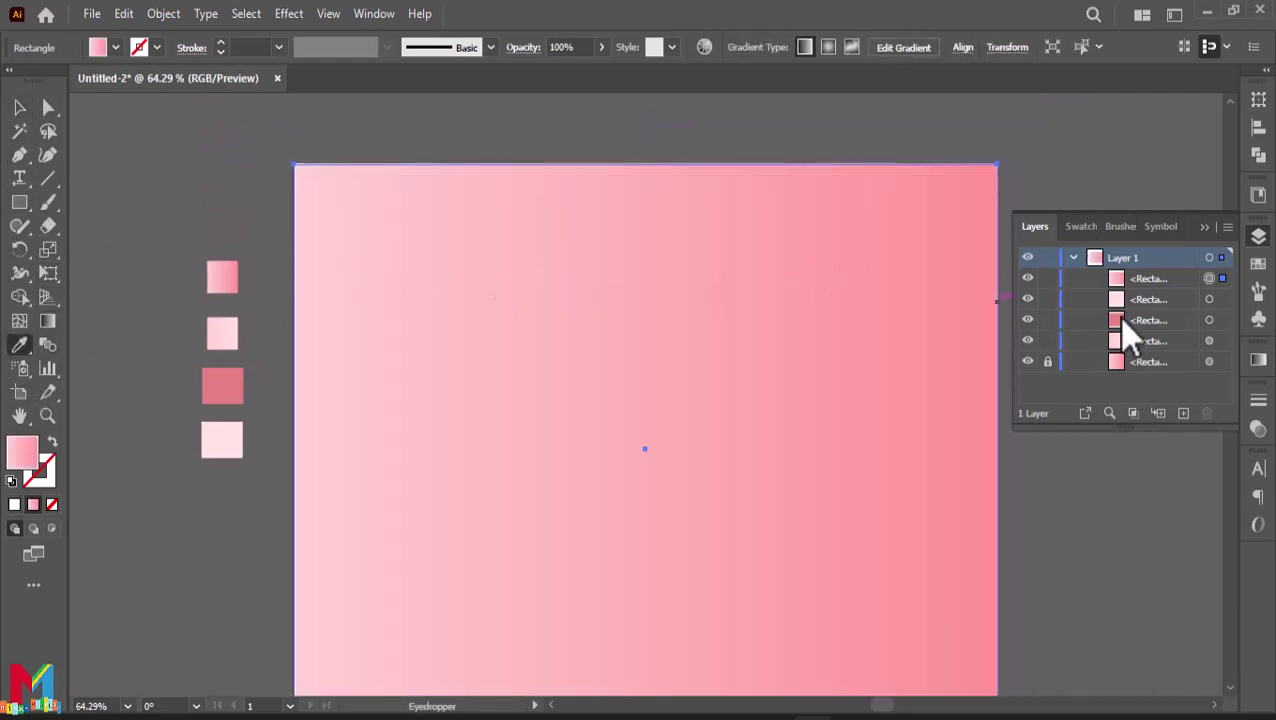
Change the background rectangle's gradient type to radial
left_click(1205, 228)
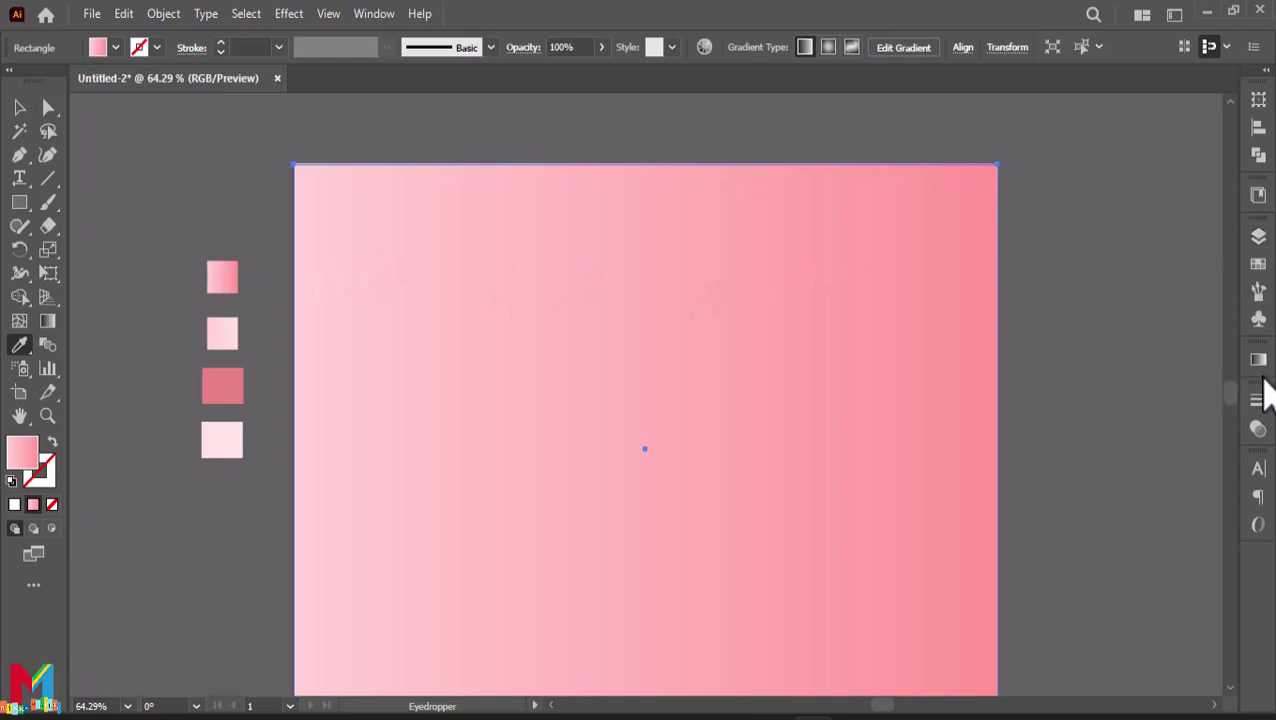
left_click(1259, 362)
left_click(1140, 382)
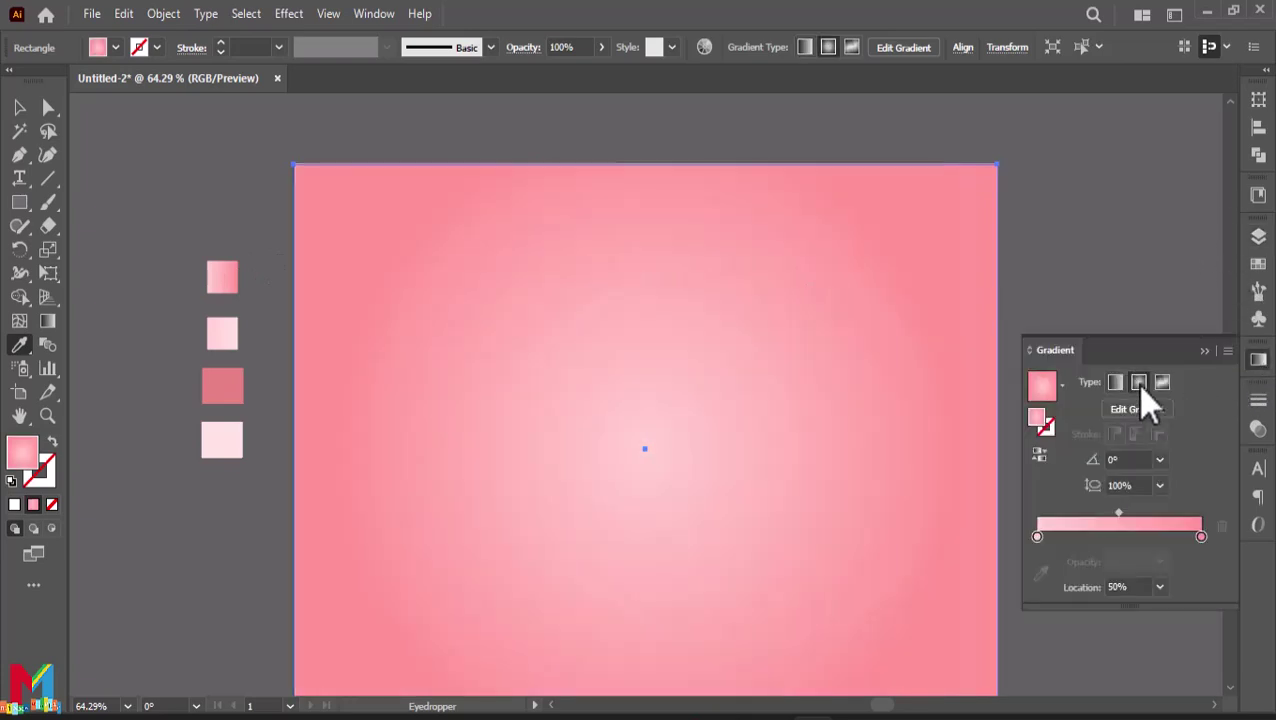
Extend the radial gradient slightly past the artboard's sides, with its inner colour stop at about 2% and its angle at about -52°
left_click(47, 321)
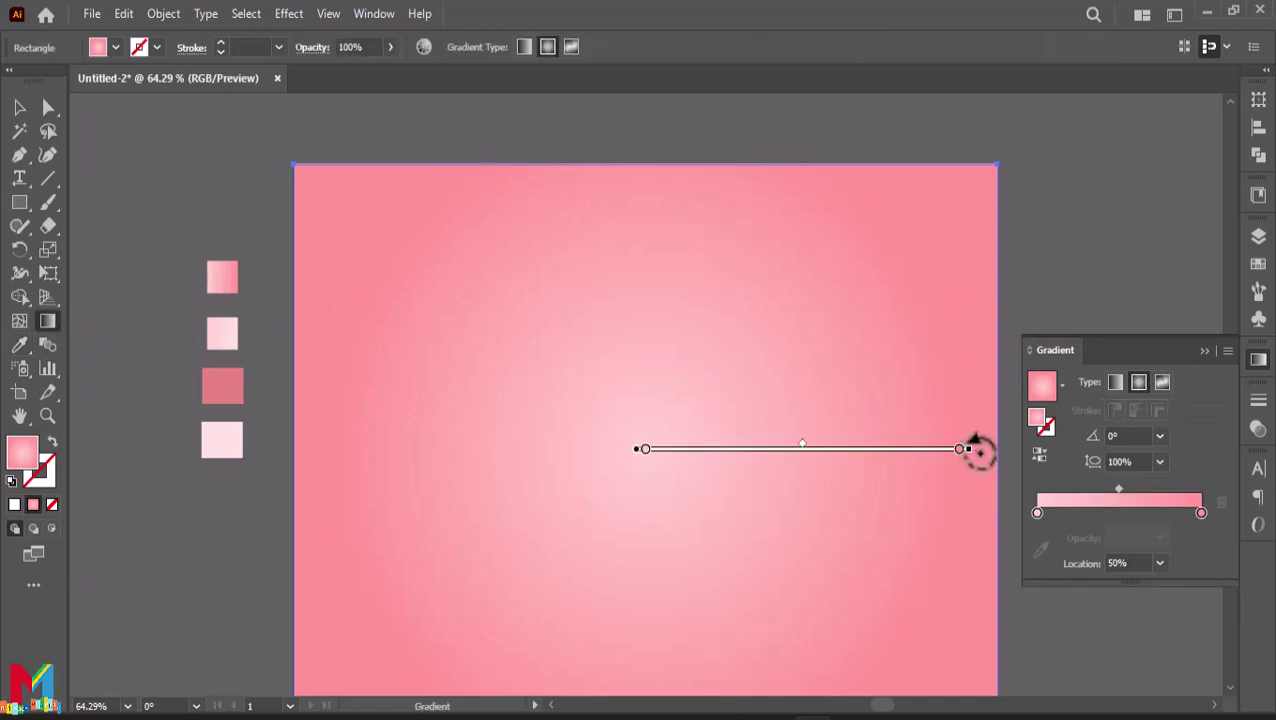
left_click_drag(966, 450, 1016, 449)
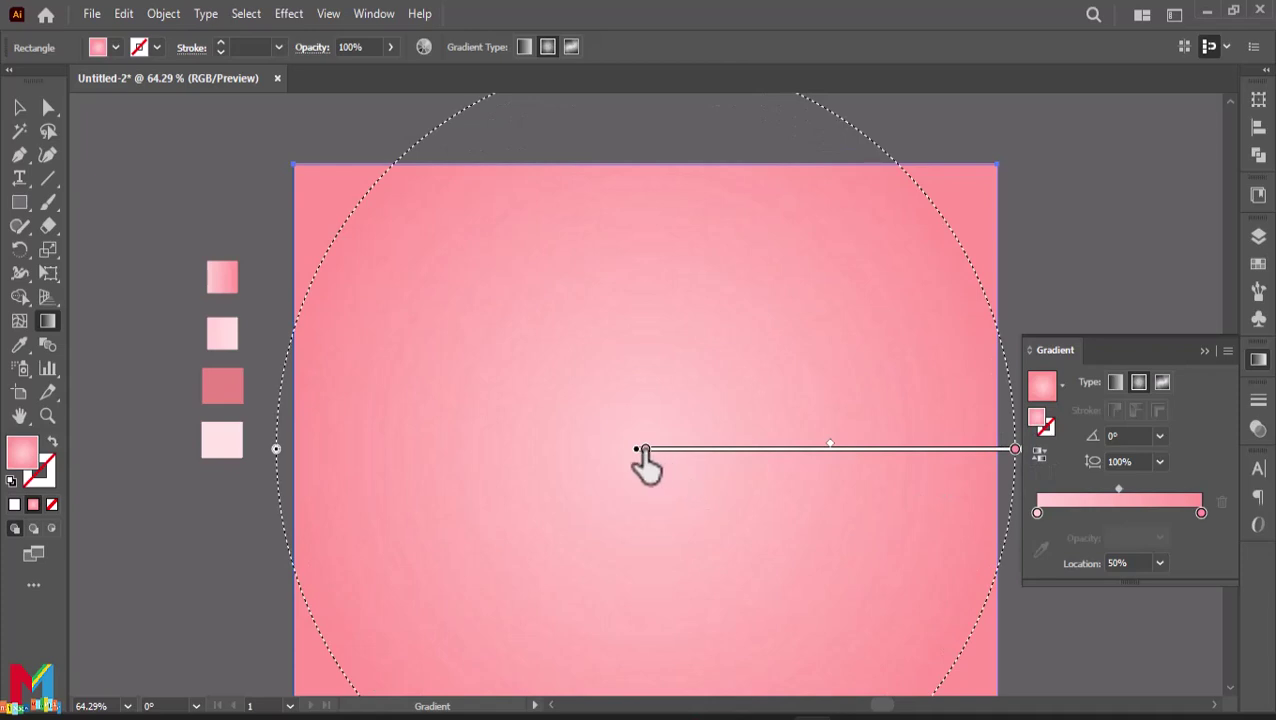
left_click_drag(645, 452, 650, 478)
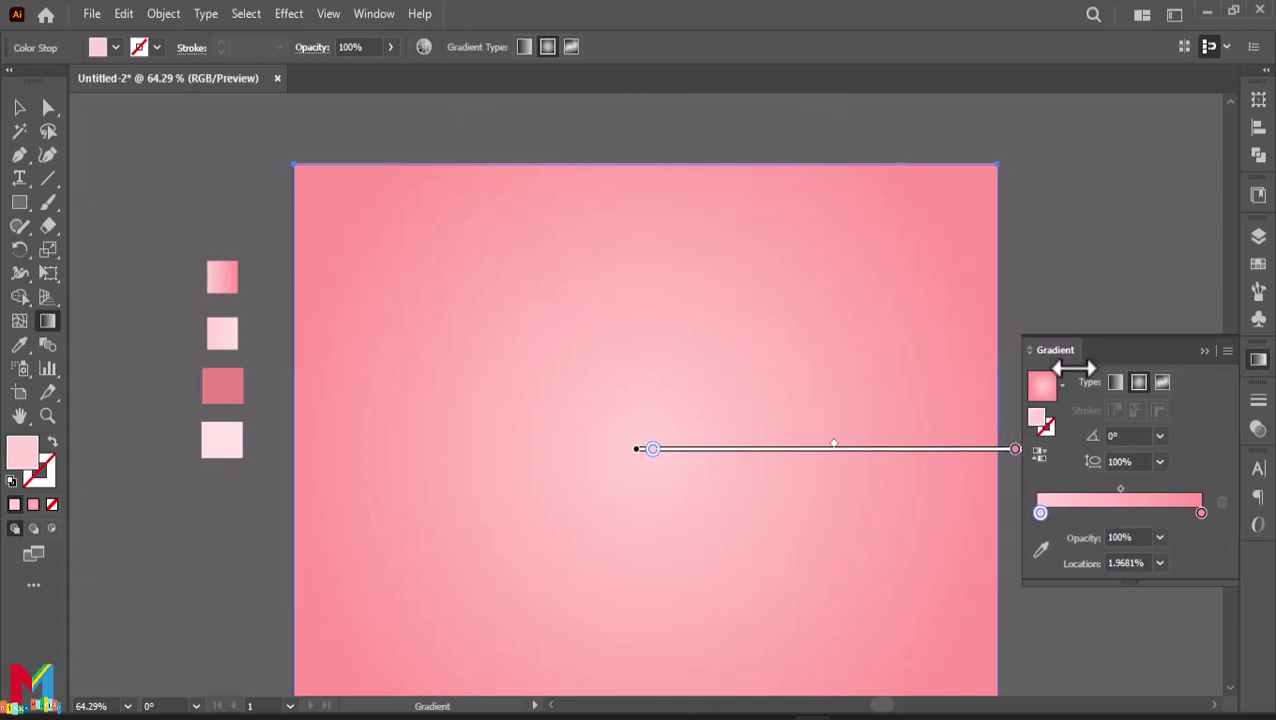
mouse_move(997, 342)
left_mouse_down()
mouse_move(775, 151)
mouse_move(649, 114)
mouse_move(812, 218)
mouse_move(789, 615)
mouse_move(803, 578)
mouse_move(791, 572)
left_mouse_up()
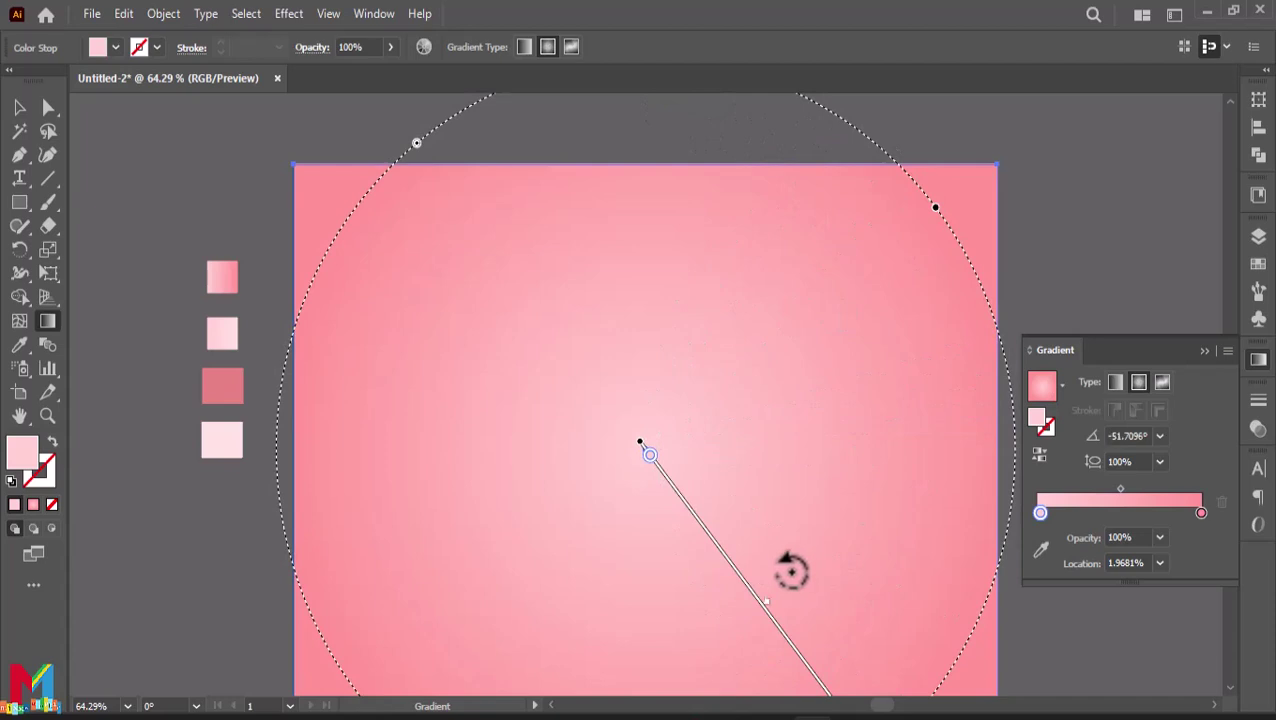
left_click(1206, 351)
Lock the background rectangle and all the colour swatch rectangles in Layer 1
scroll(1100, 415, "down", 2)
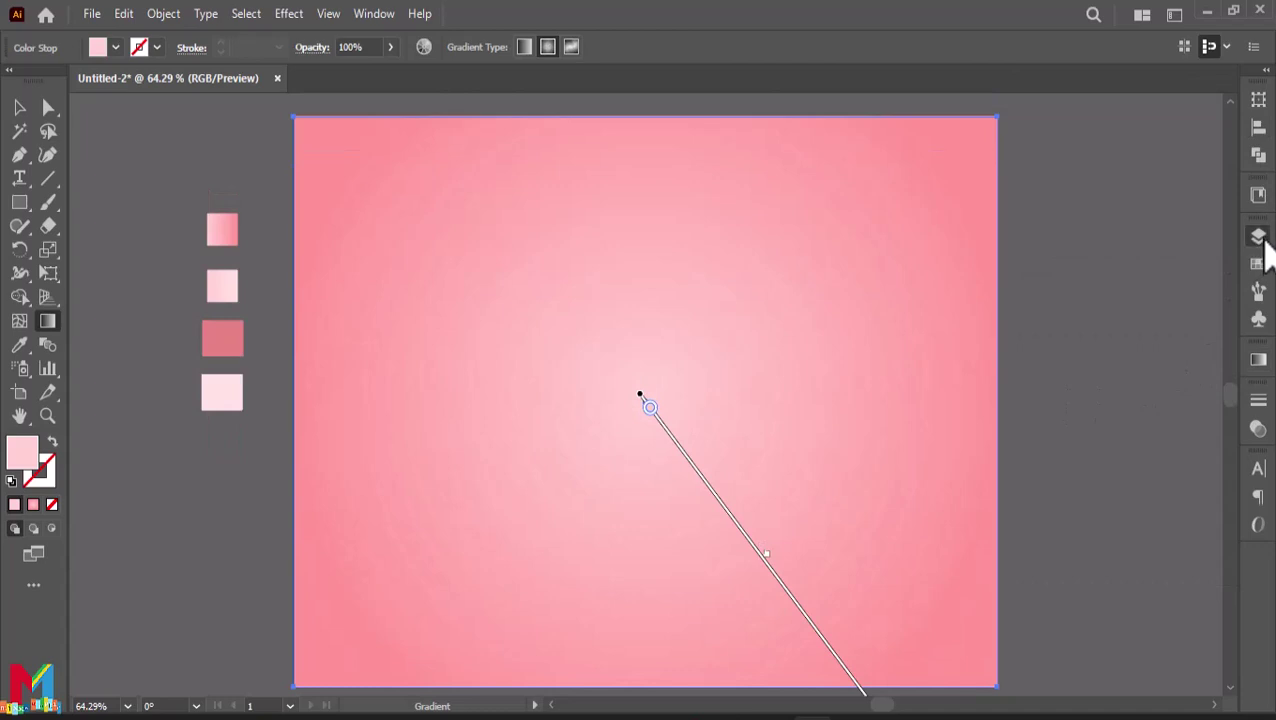
left_click(1260, 240)
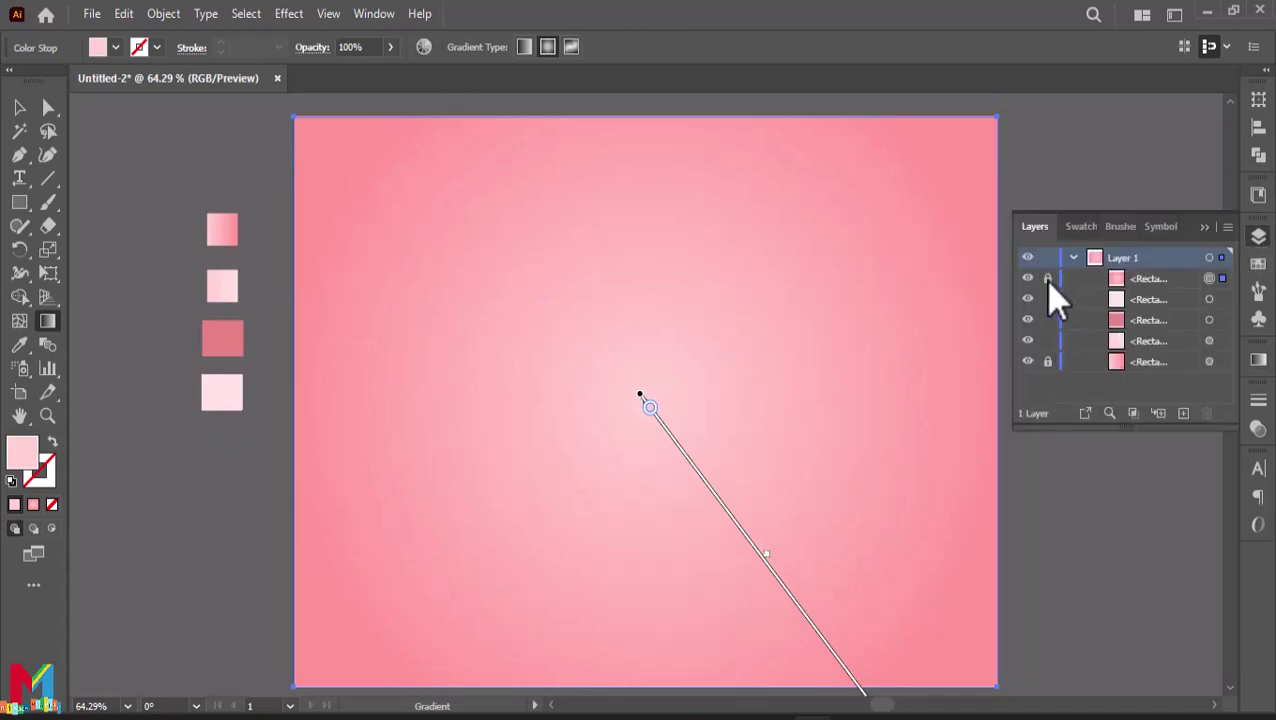
left_click_drag(1049, 282, 1048, 360)
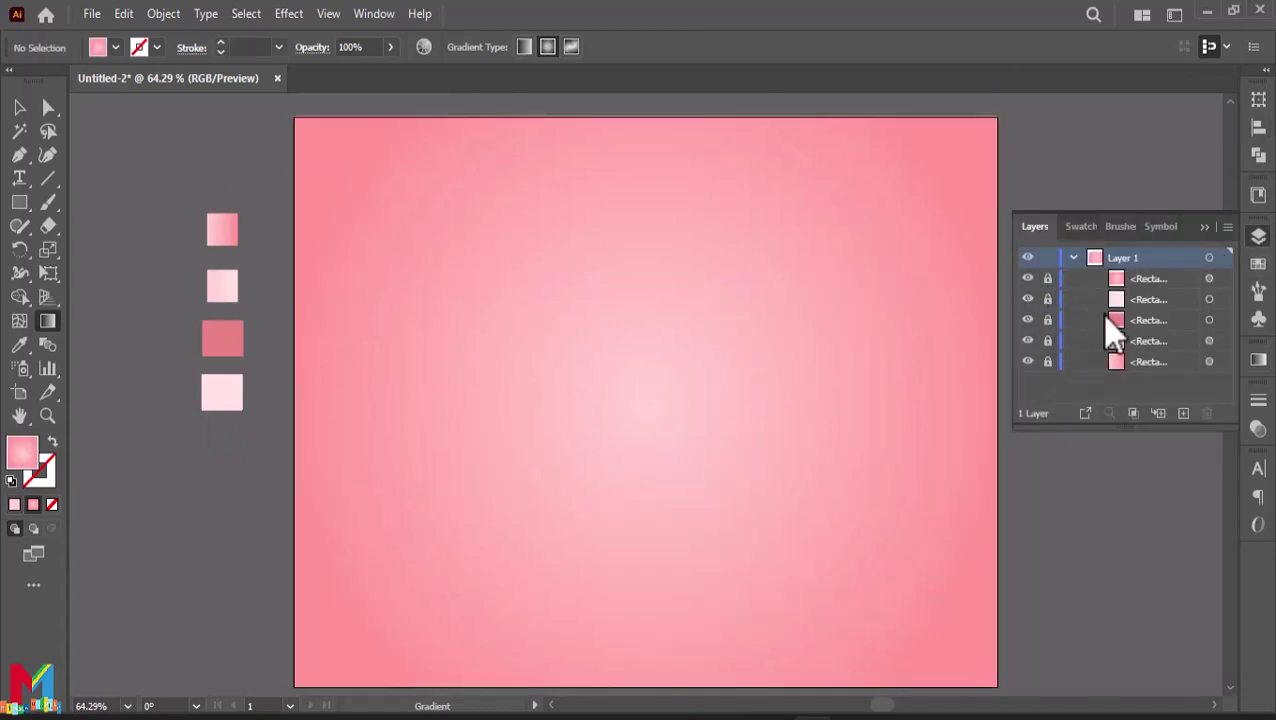
left_click(1210, 228)
Draw a full-width floor rectangle along the artboard's bottom edge and fill it with the topmost swatch's linear pink gradient
scroll(302, 279, "down", 1)
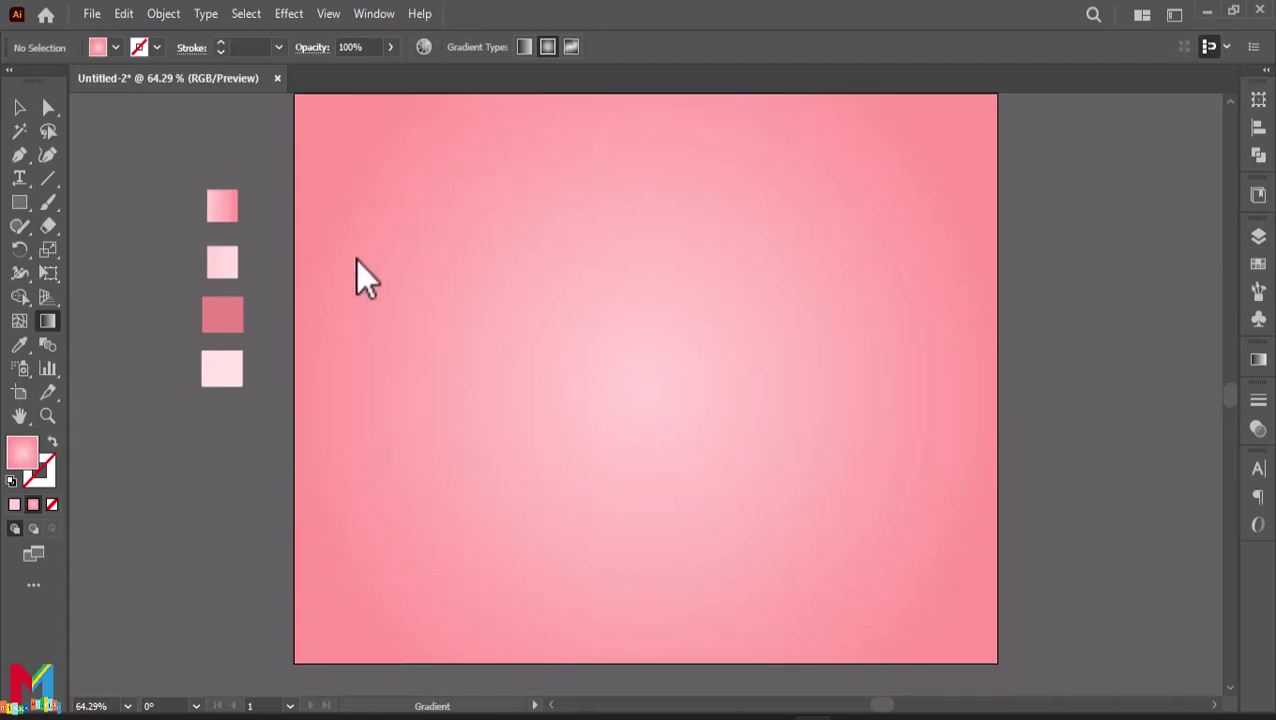
scroll(365, 278, "up", 1)
left_click(19, 202)
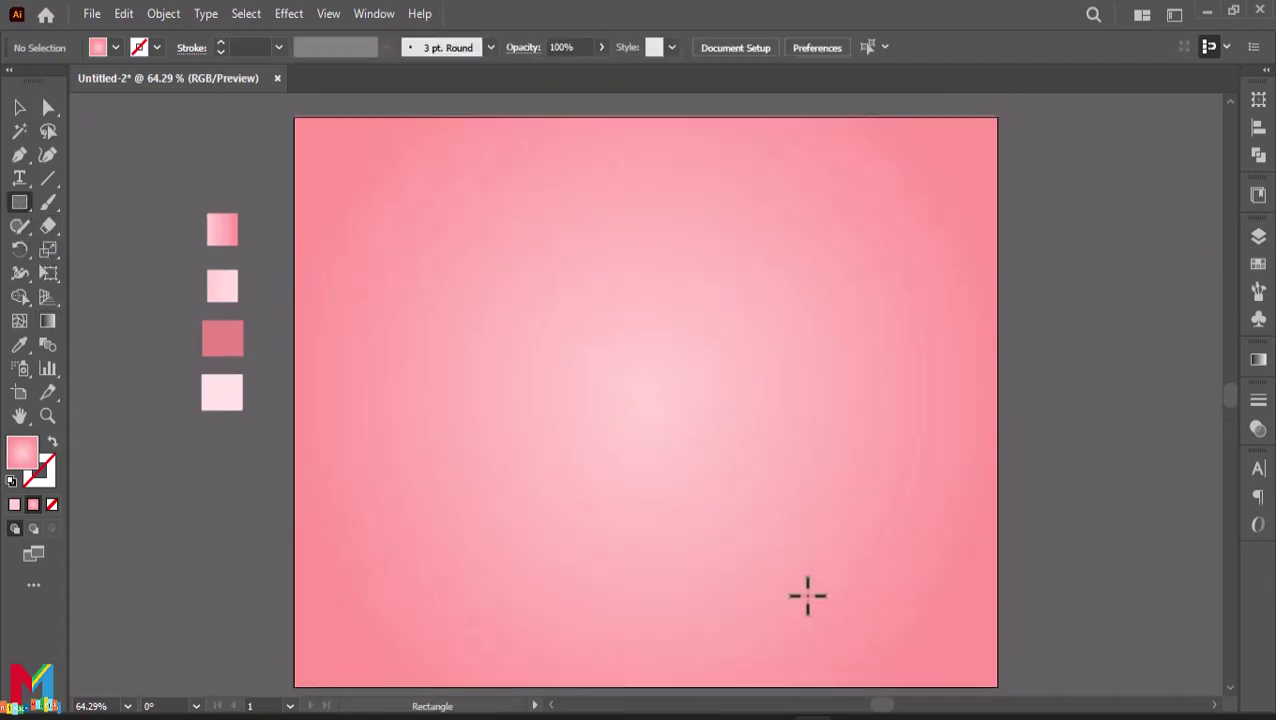
scroll(807, 596, "down", 1)
left_click_drag(997, 561, 294, 662)
left_click(19, 345)
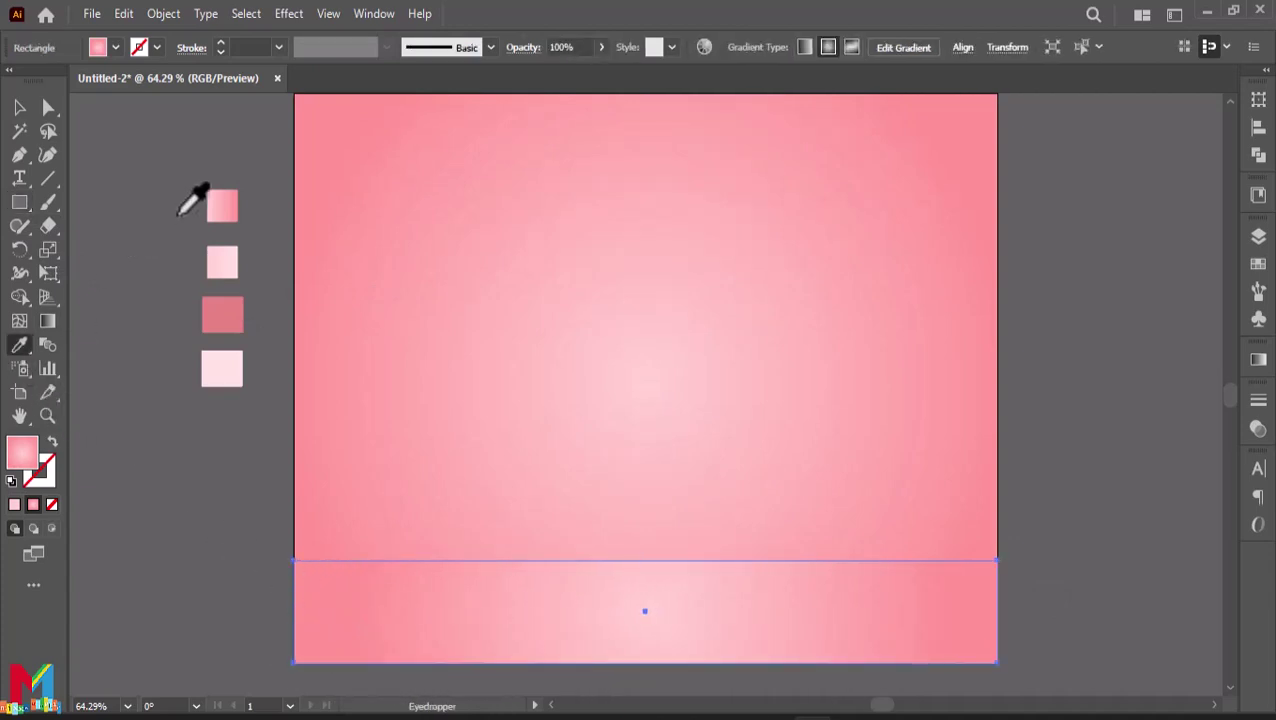
left_click(224, 208)
Redirect the floor rectangle's gradient vertically so the darker pink lies at its upper edge and the lighter pink below
left_click(47, 321)
scroll(393, 379, "down", 1)
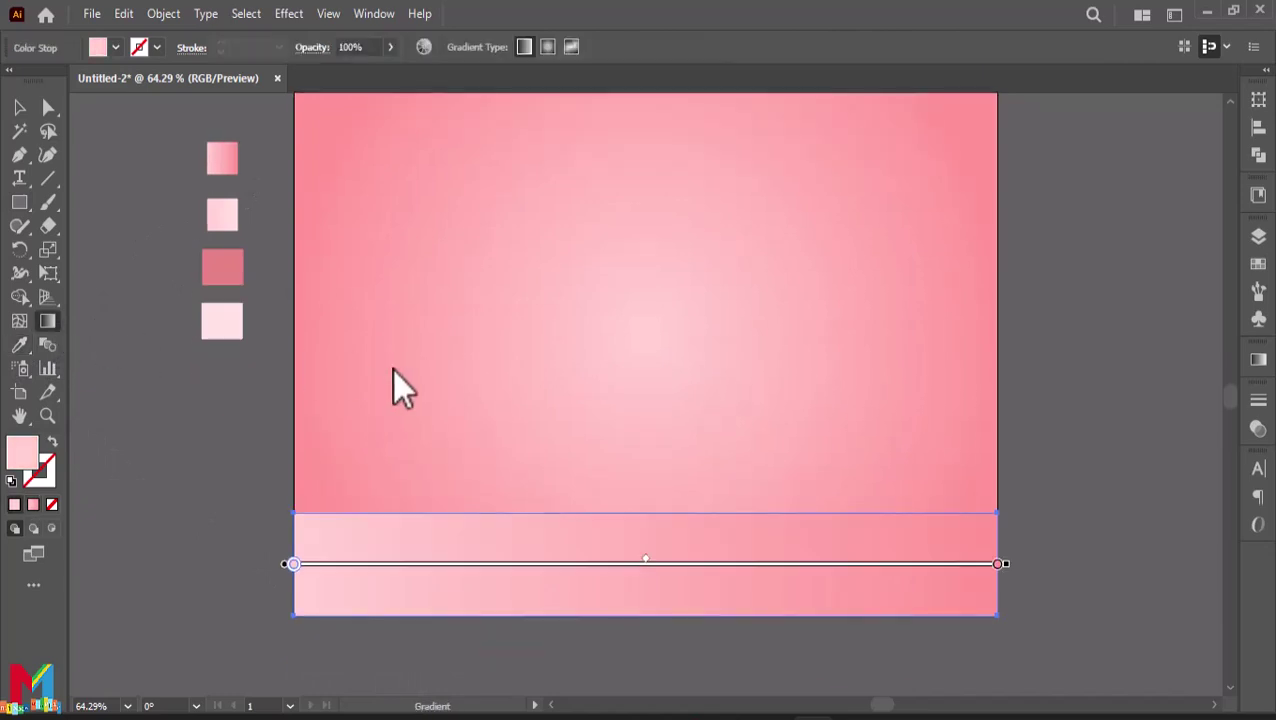
mouse_move(681, 428)
left_mouse_down()
mouse_move(678, 625)
mouse_move(686, 541)
mouse_move(666, 541)
mouse_move(676, 530)
left_mouse_up()
left_click(19, 107)
left_click(170, 280)
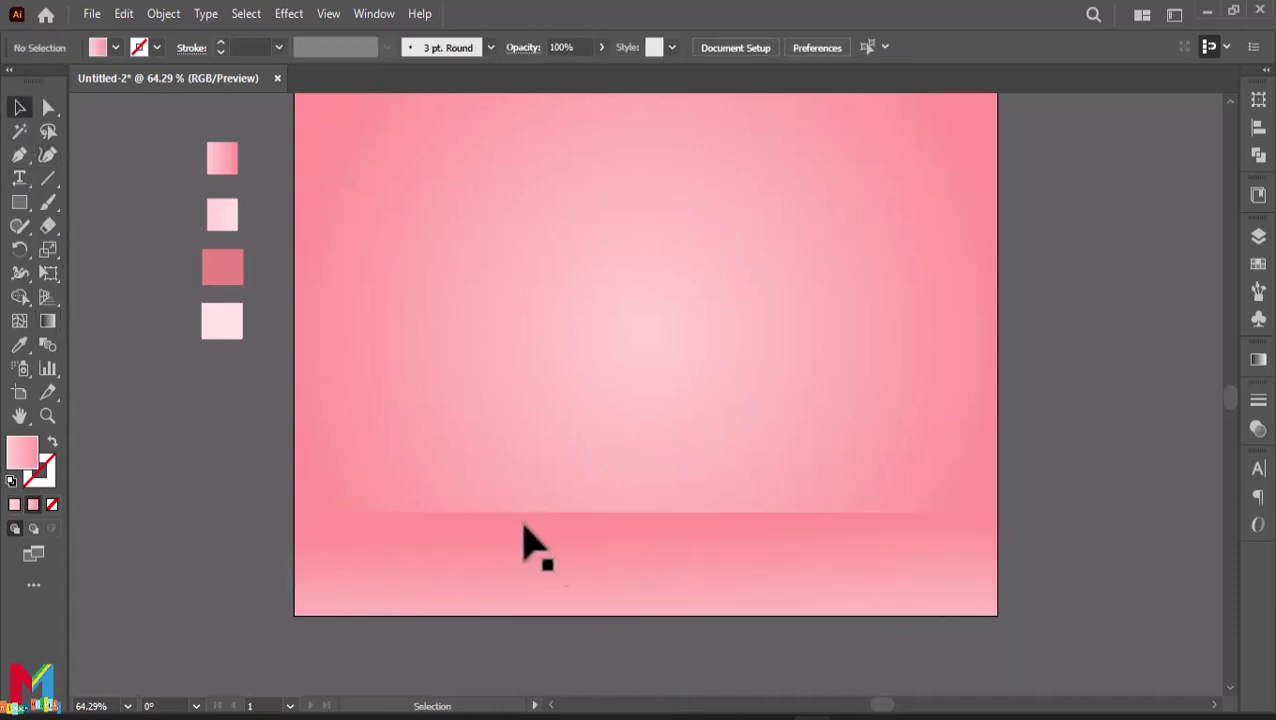
Make the floor rectangle slightly taller by raising its upper edge
left_click(627, 550)
left_click_drag(646, 515, 646, 500)
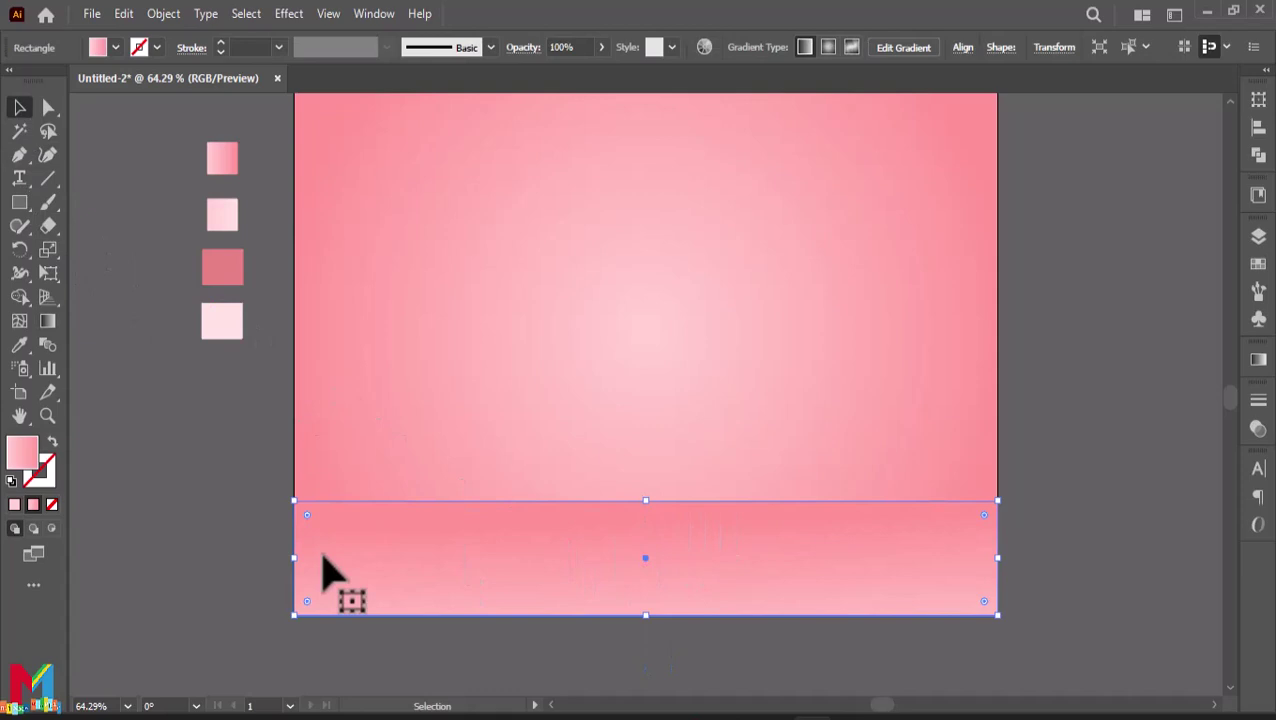
left_click(160, 582)
scroll(160, 582, "up", 1)
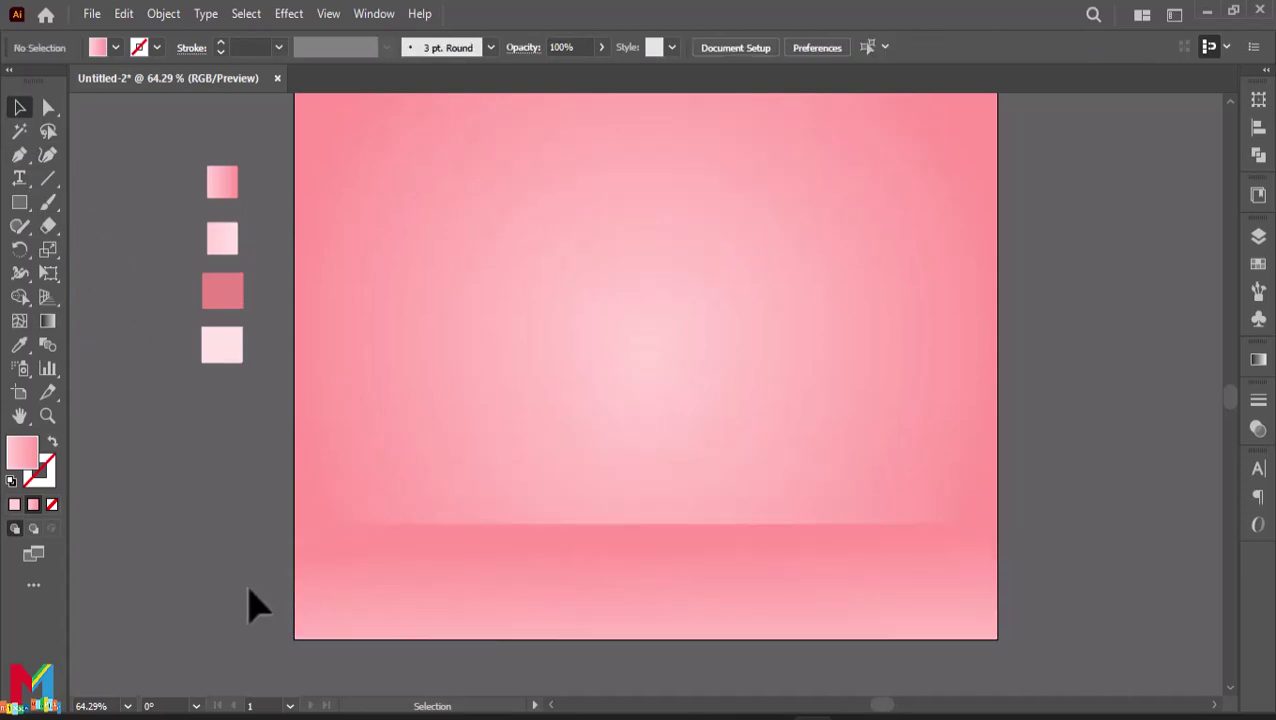
Lock the floor rectangle in Layer 1
left_click(441, 588)
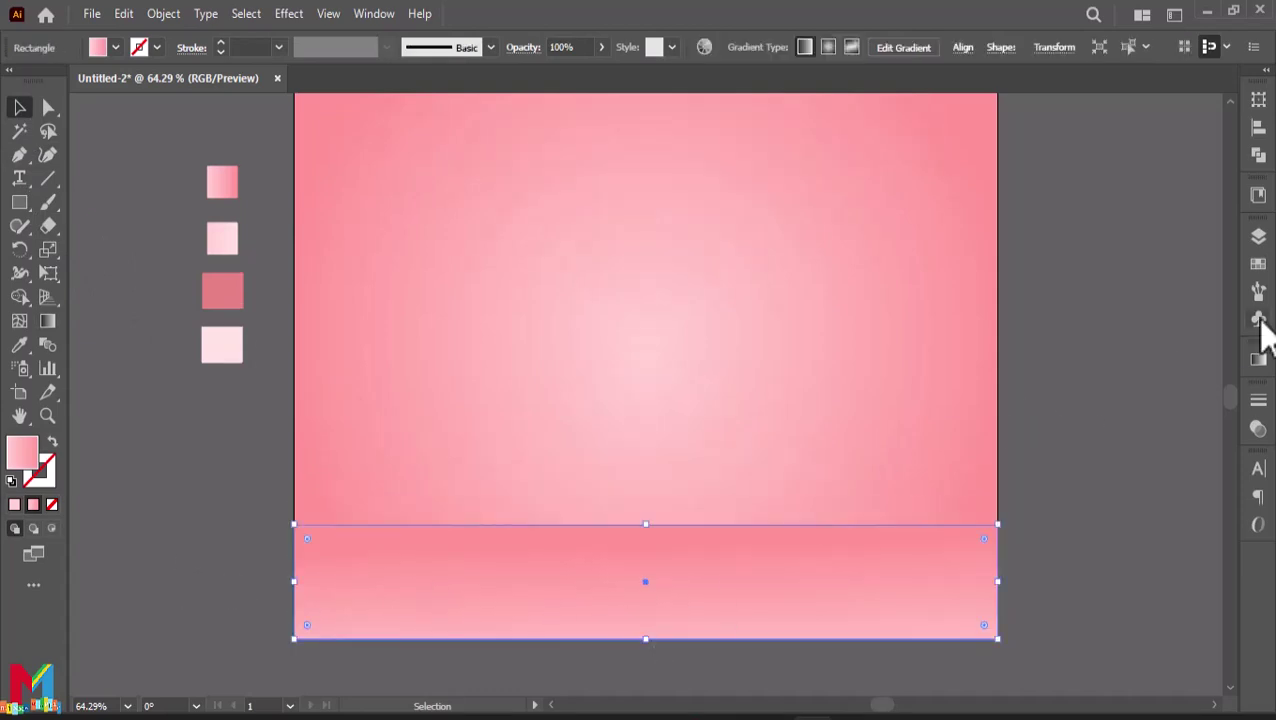
left_click(1260, 237)
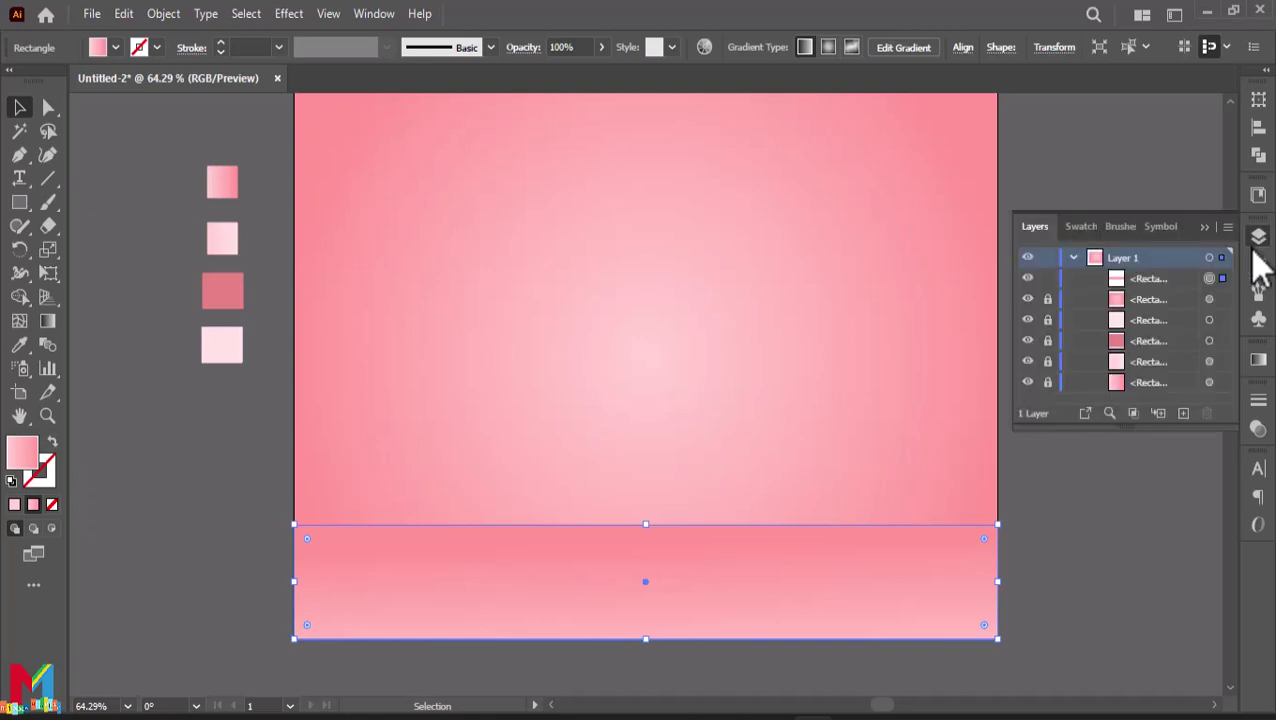
left_click(1048, 280)
left_click(1202, 228)
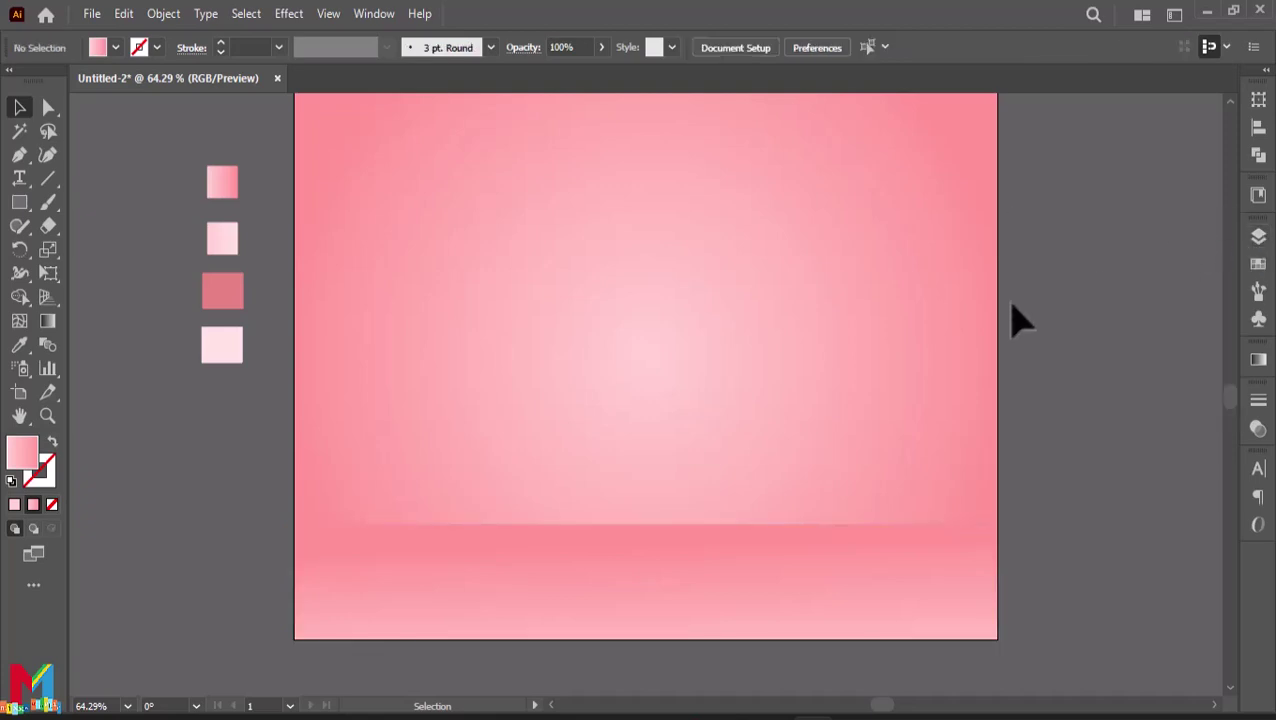
Draw a wide, flat ellipse across the line between wall and floor and fill it with white
scroll(930, 333, "up", 1)
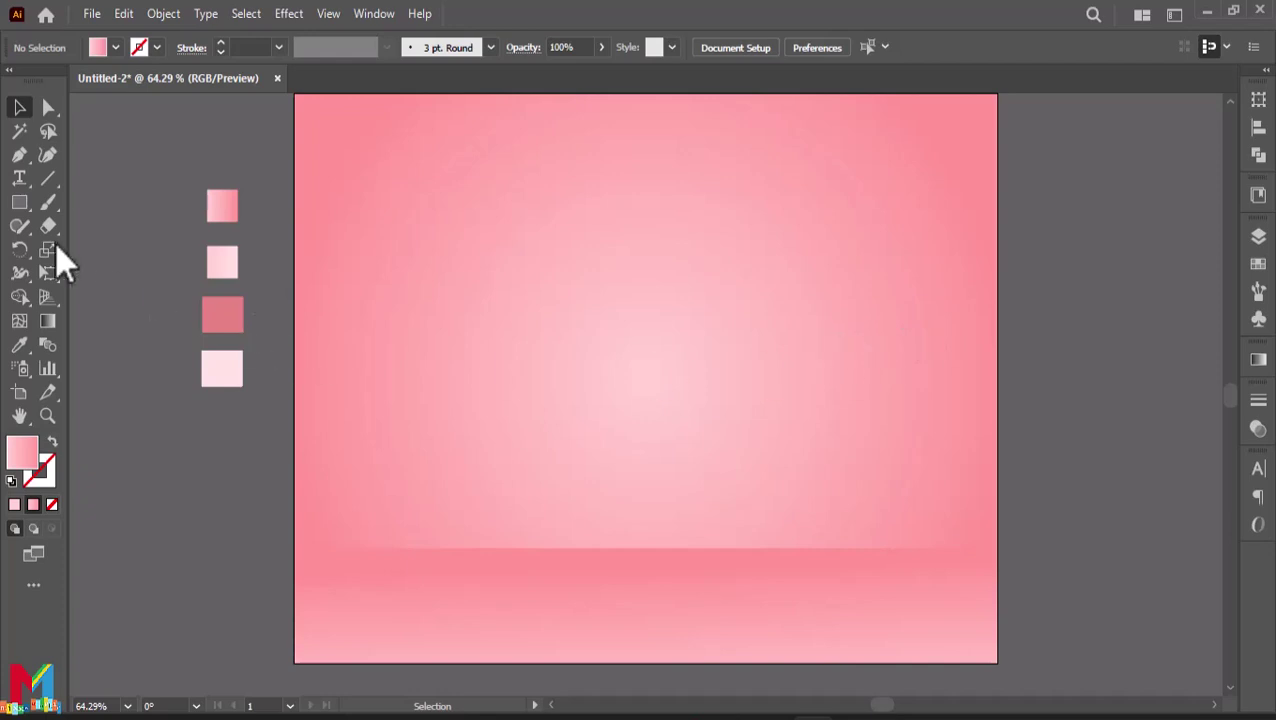
left_click(20, 203)
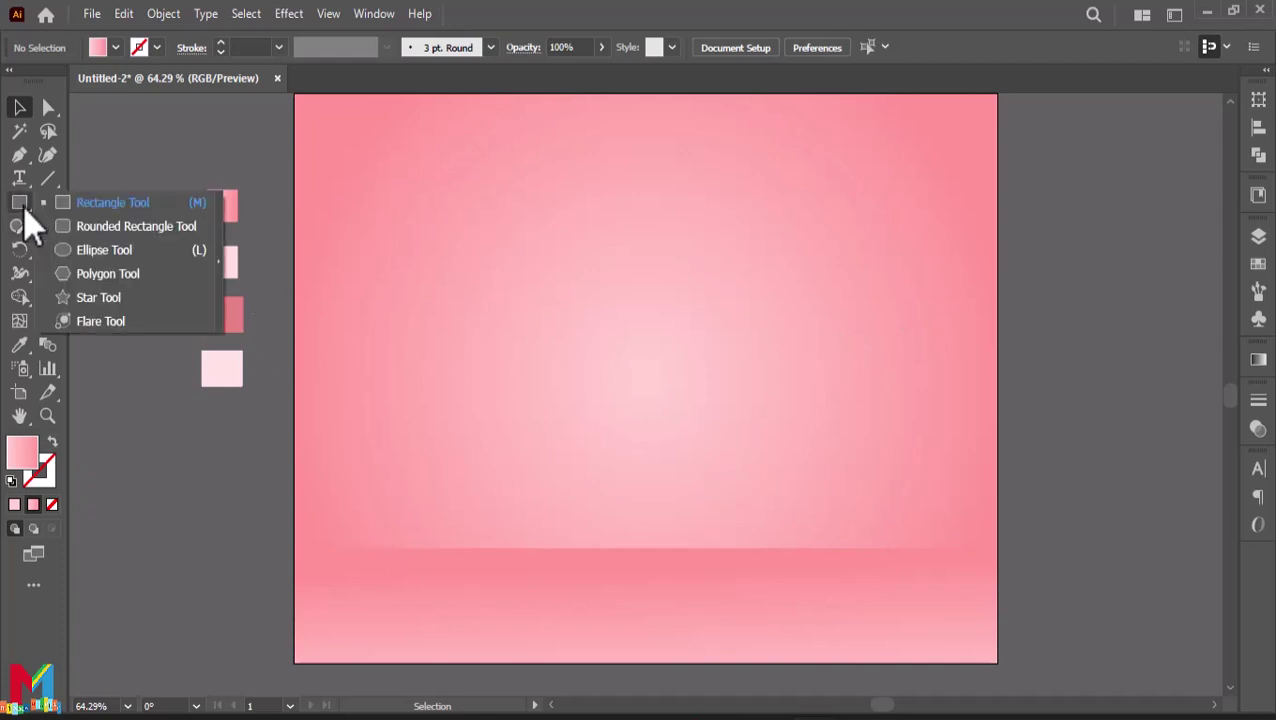
left_click(104, 250)
left_click_drag(774, 540, 462, 584)
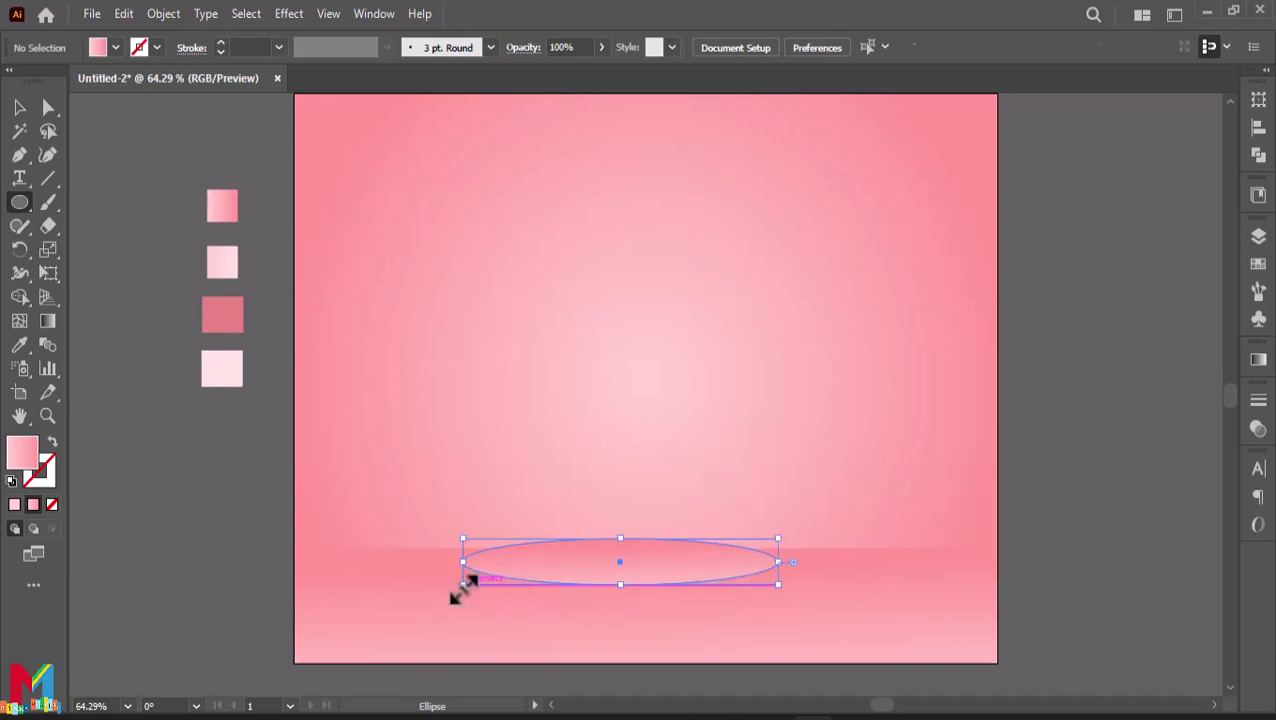
left_click(115, 47)
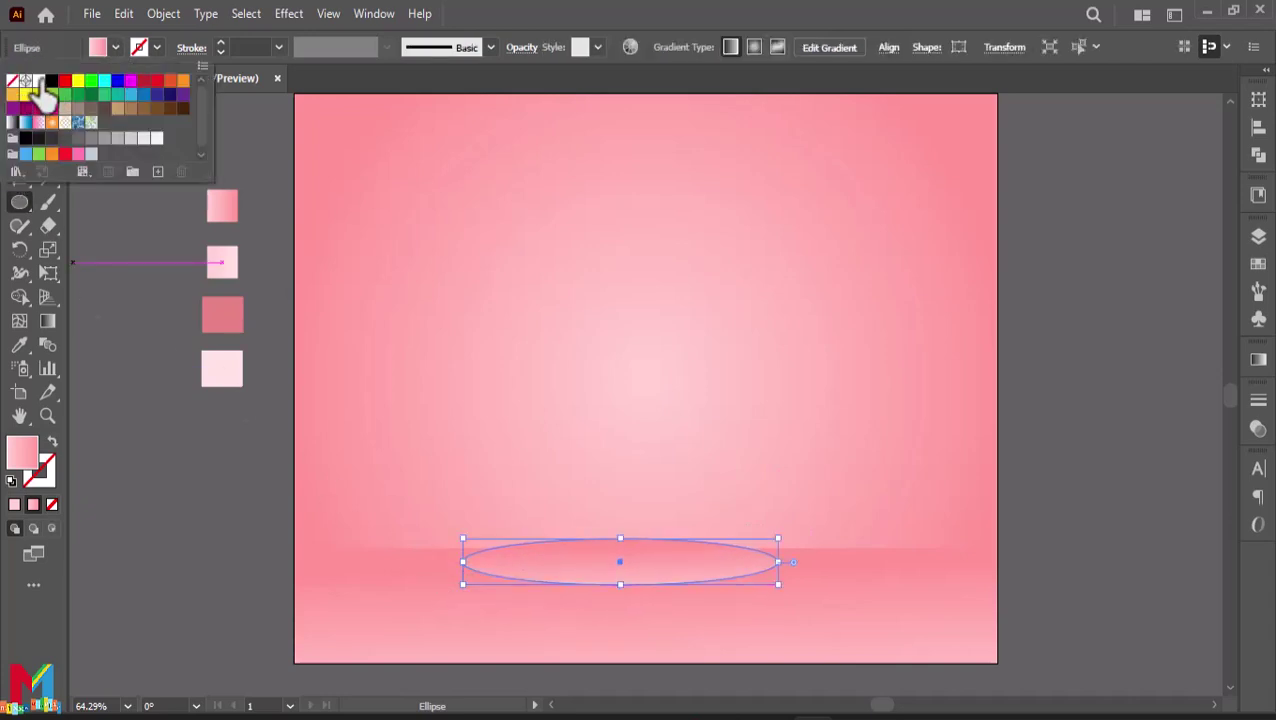
left_click(42, 82)
Move the white ellipse just above the floor's upper edge near the artboard's centre and scale it down slightly
left_click(20, 108)
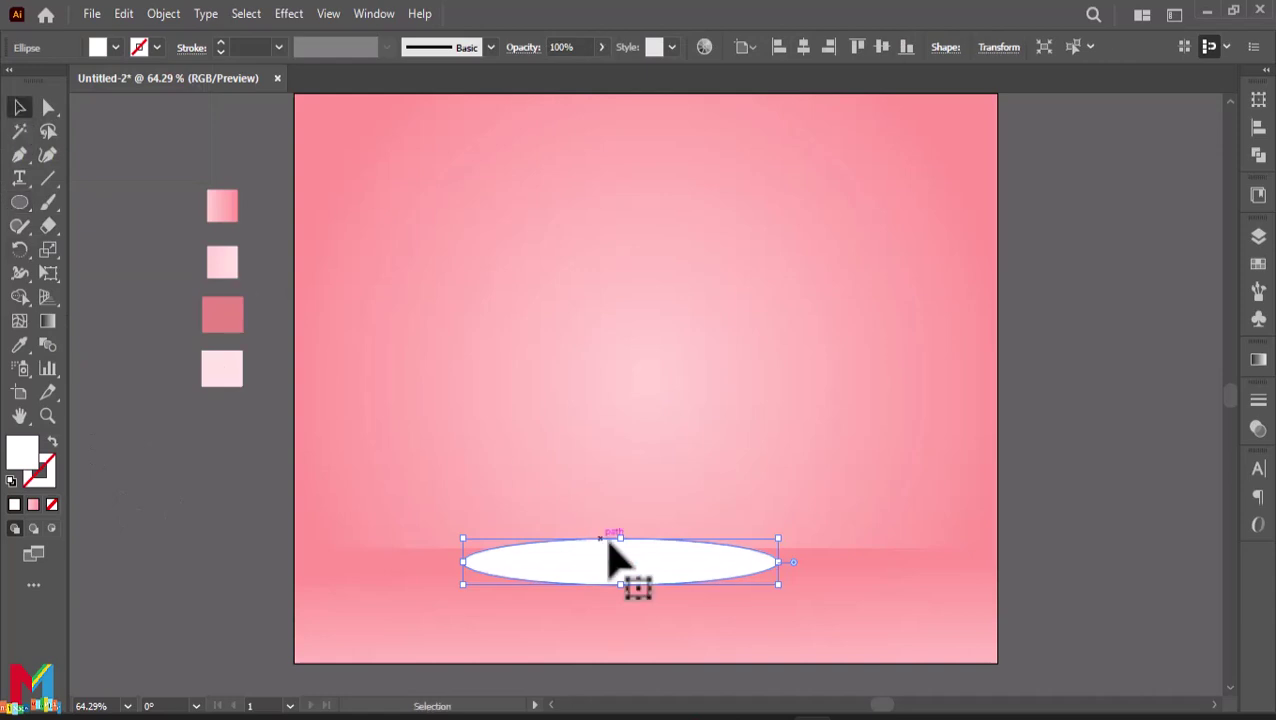
left_click_drag(632, 561, 670, 513)
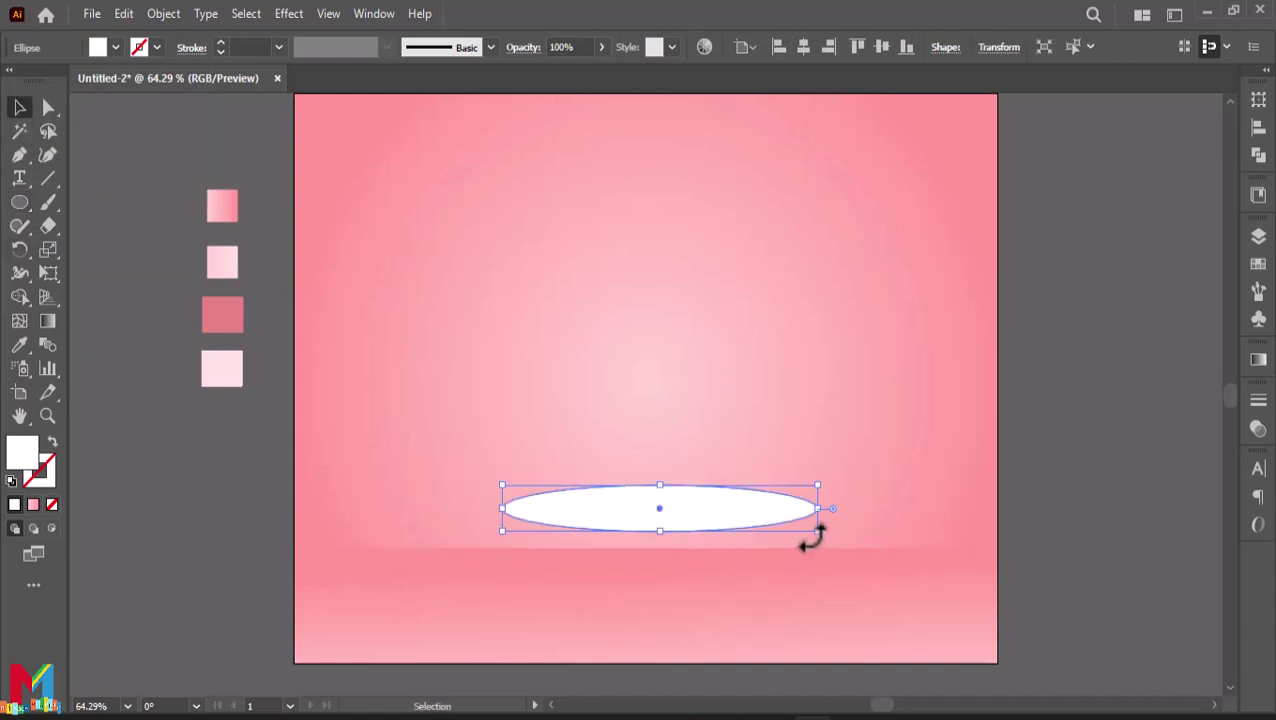
mouse_move(818, 532)
left_mouse_down()
mouse_move(797, 522)
mouse_move(816, 532)
left_mouse_up()
left_click(727, 516)
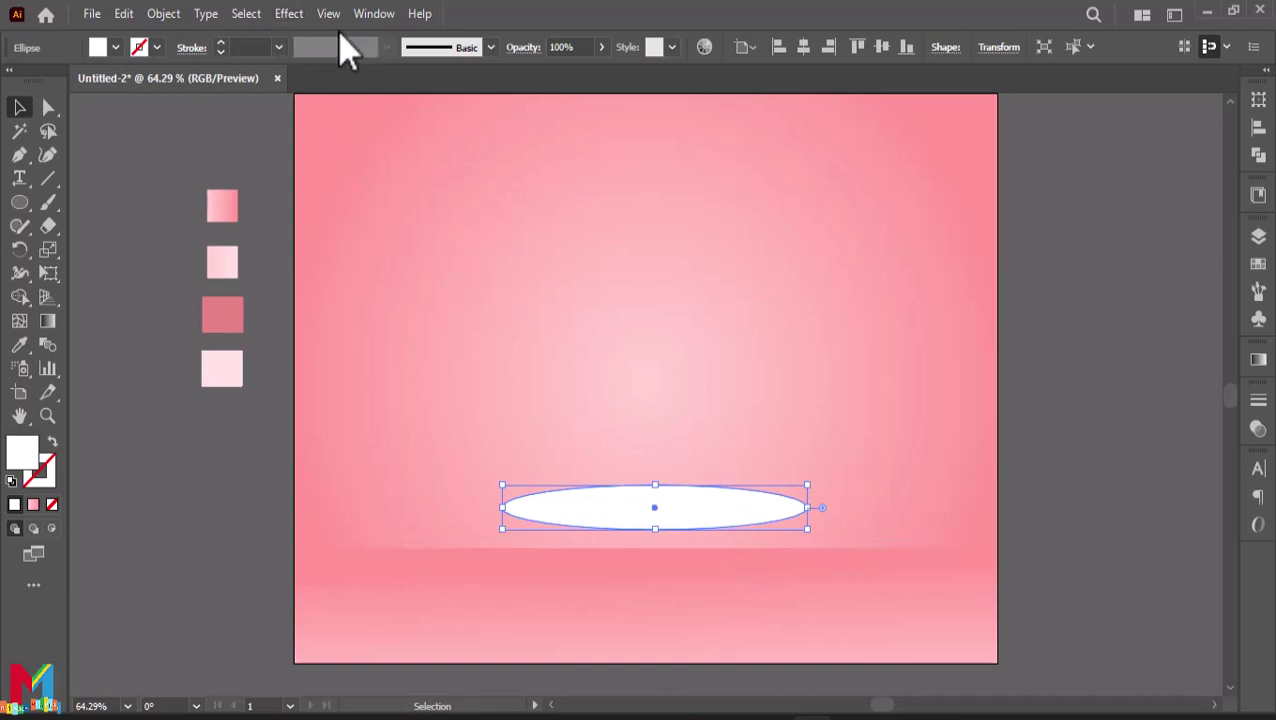
Start a classic 3D Extrude & Bevel effect on the white ellipse with rotation angles of 3° X, 0° Y and 0° Z
left_click(297, 18)
mouse_move(335, 124)
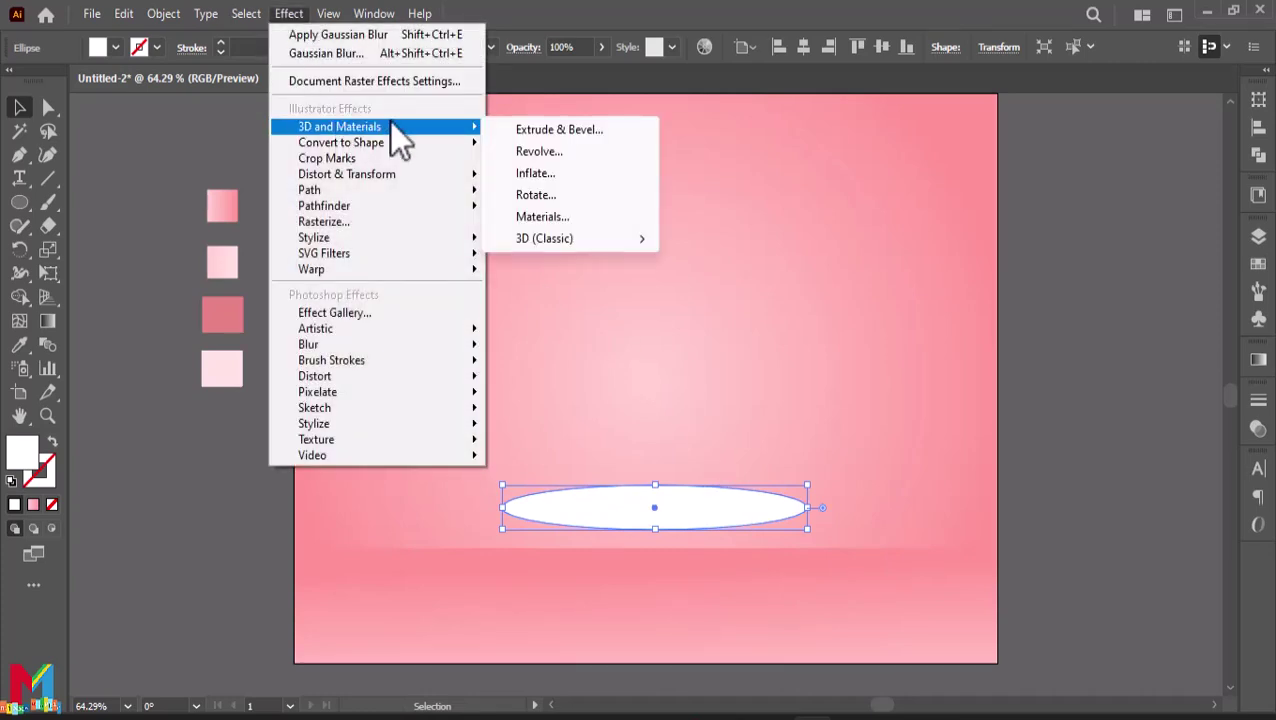
mouse_move(598, 241)
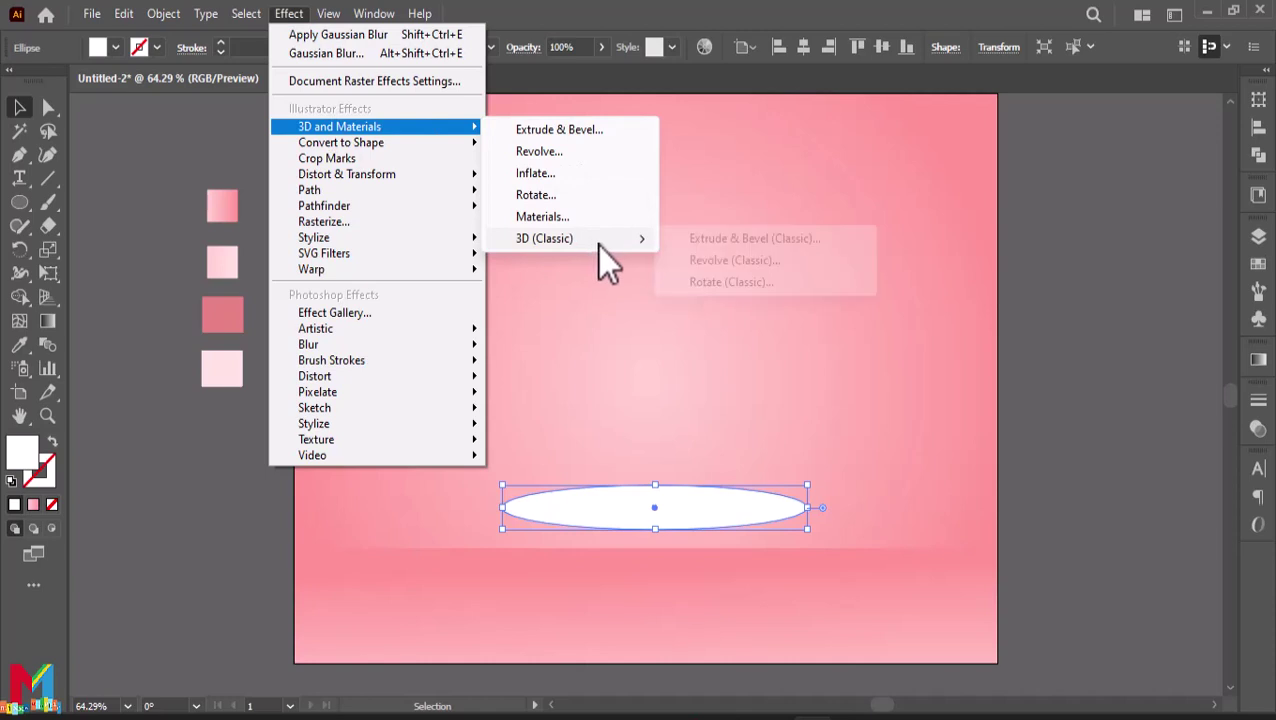
left_click(735, 239)
left_click(1055, 122)
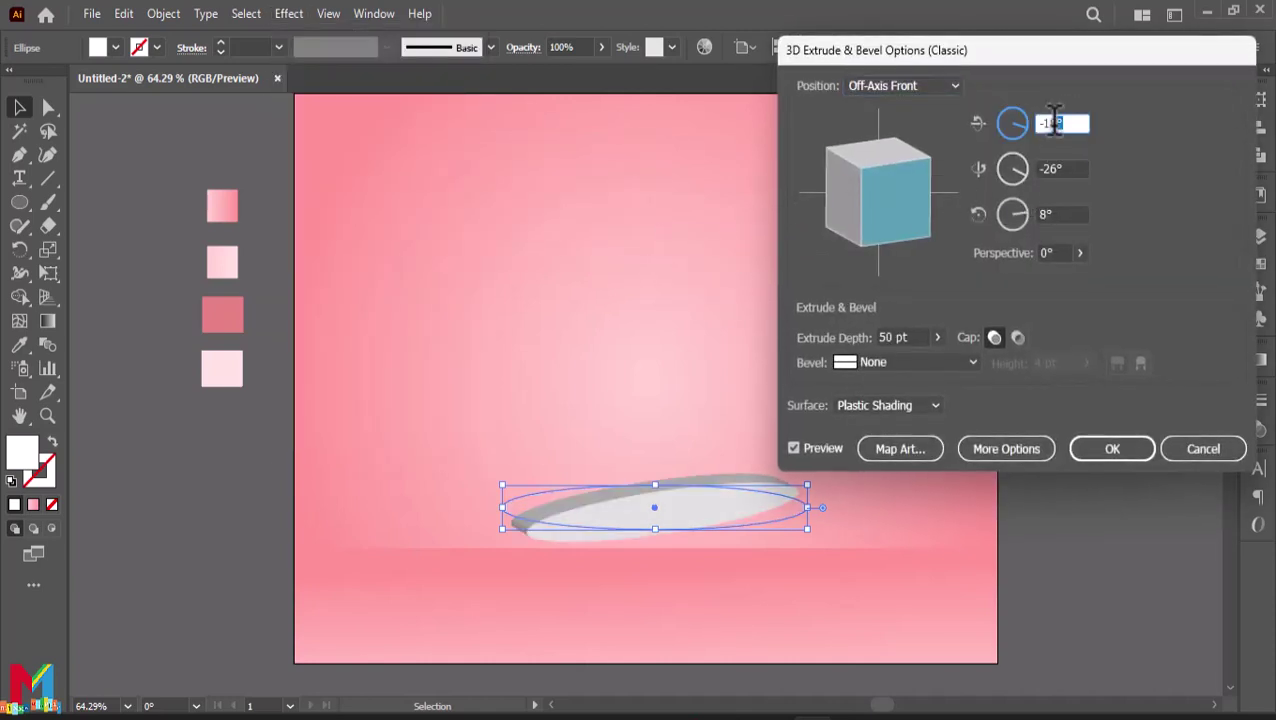
type("3")
left_click(1082, 168)
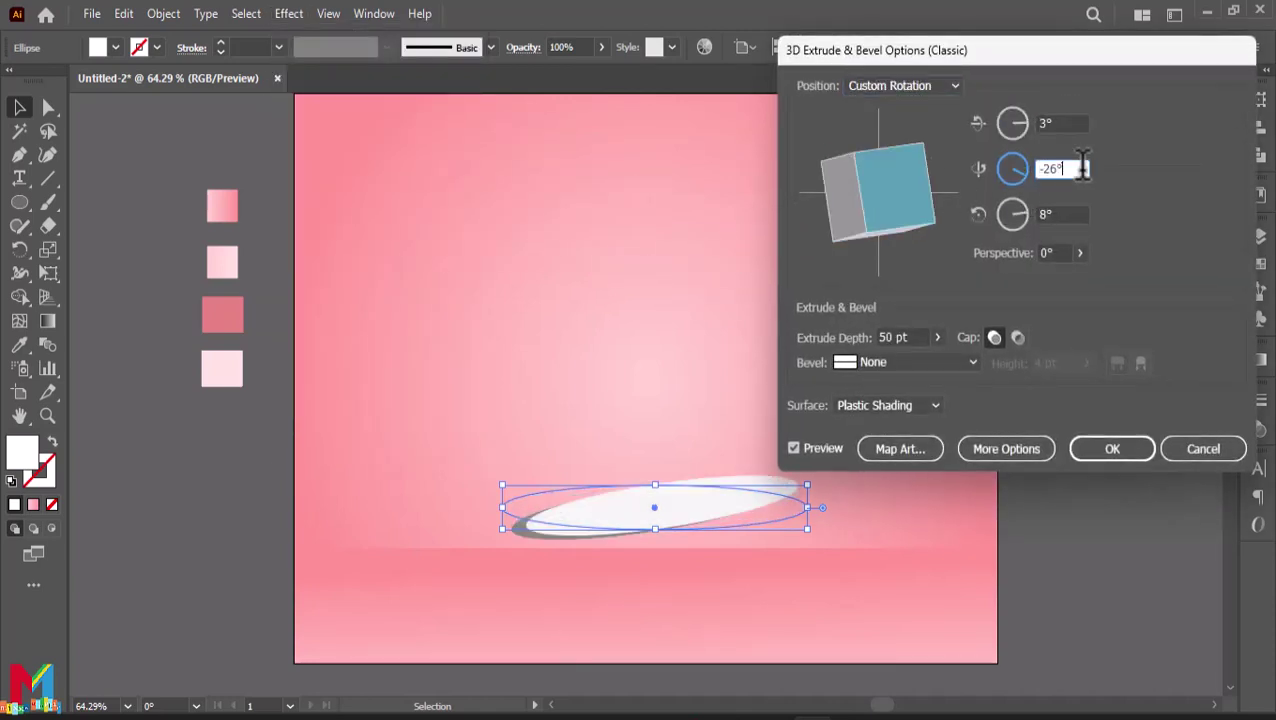
type("0")
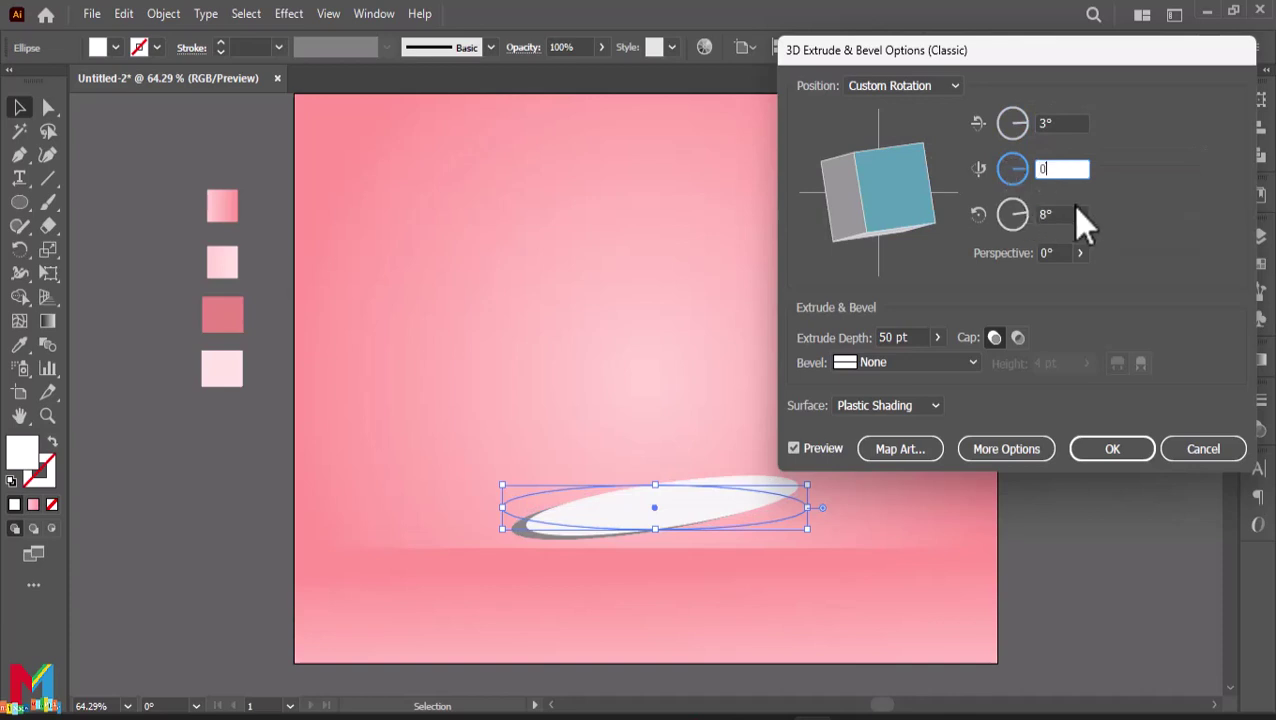
left_click(1082, 214)
type("0")
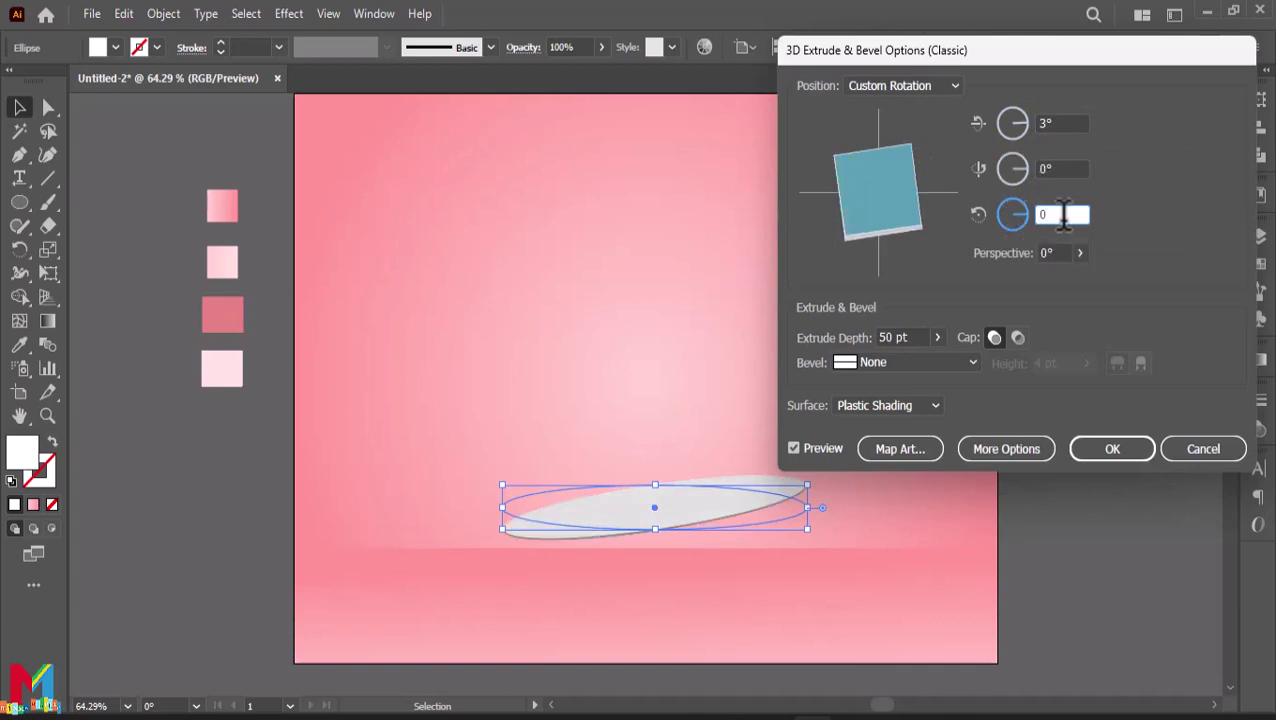
left_click(1050, 253)
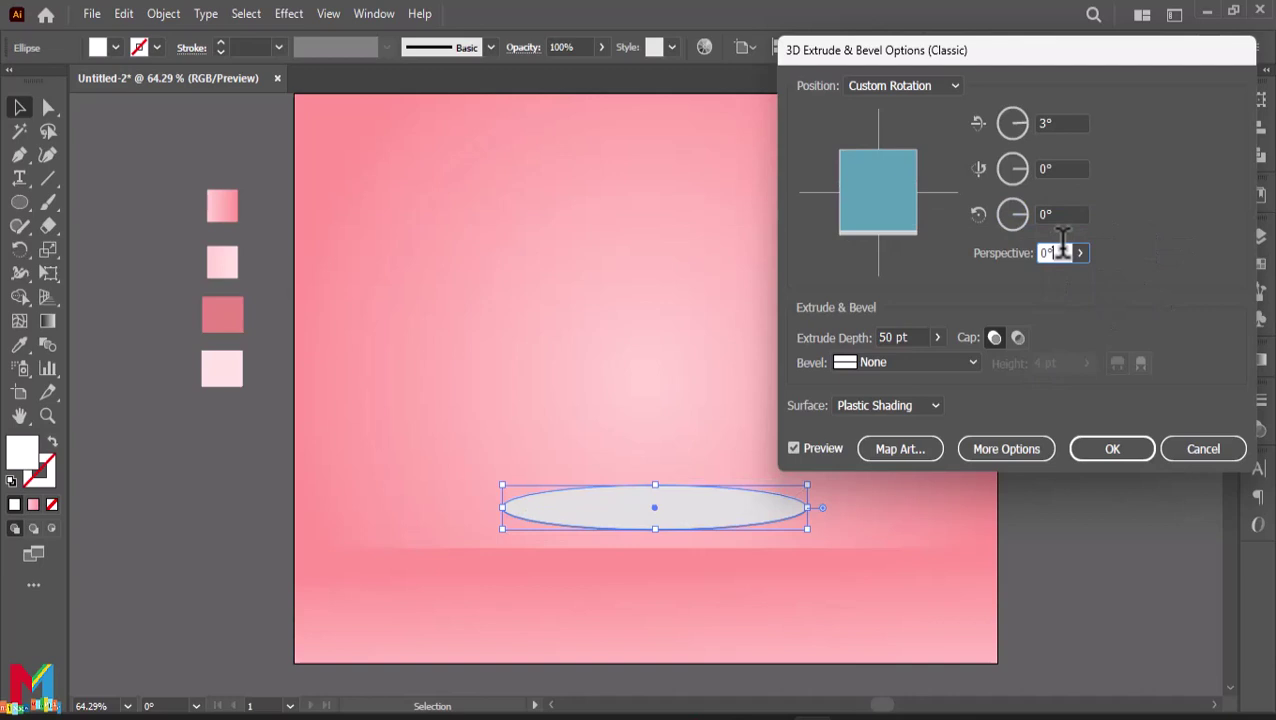
Set the ellipse's extrude depth to 389 pt and apply the 3D effect
left_click(937, 337)
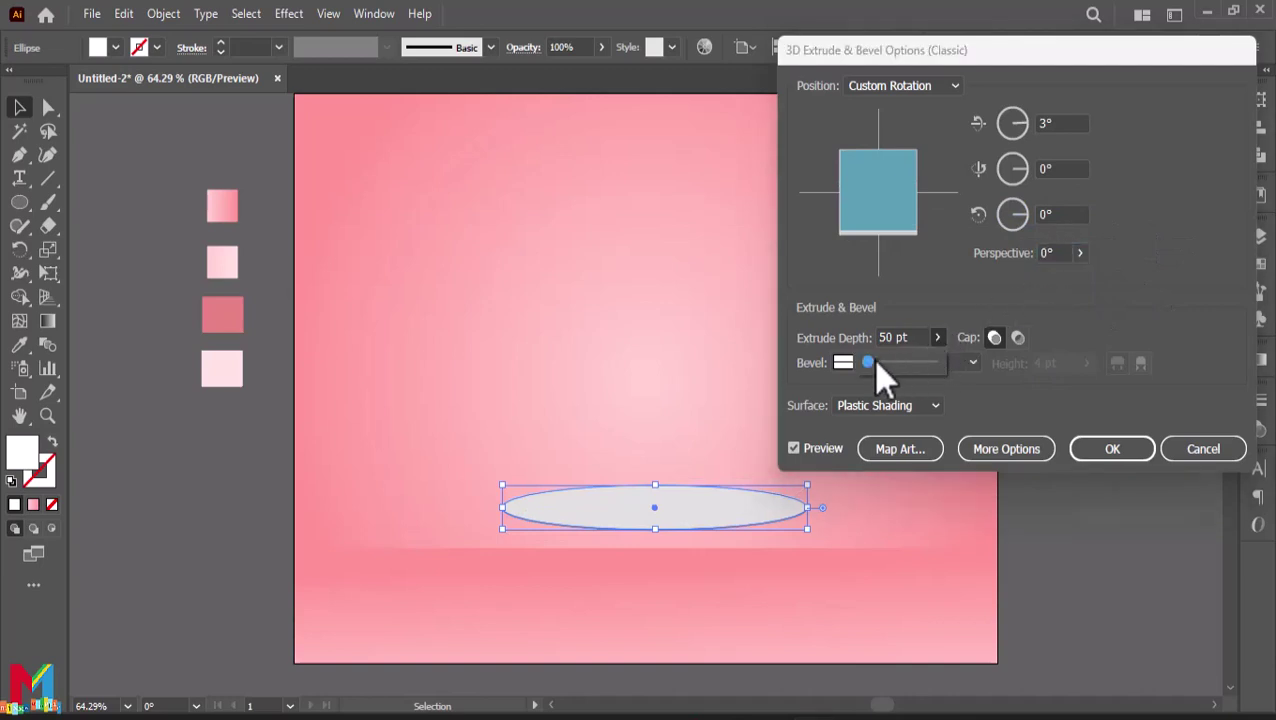
left_click_drag(870, 360, 880, 363)
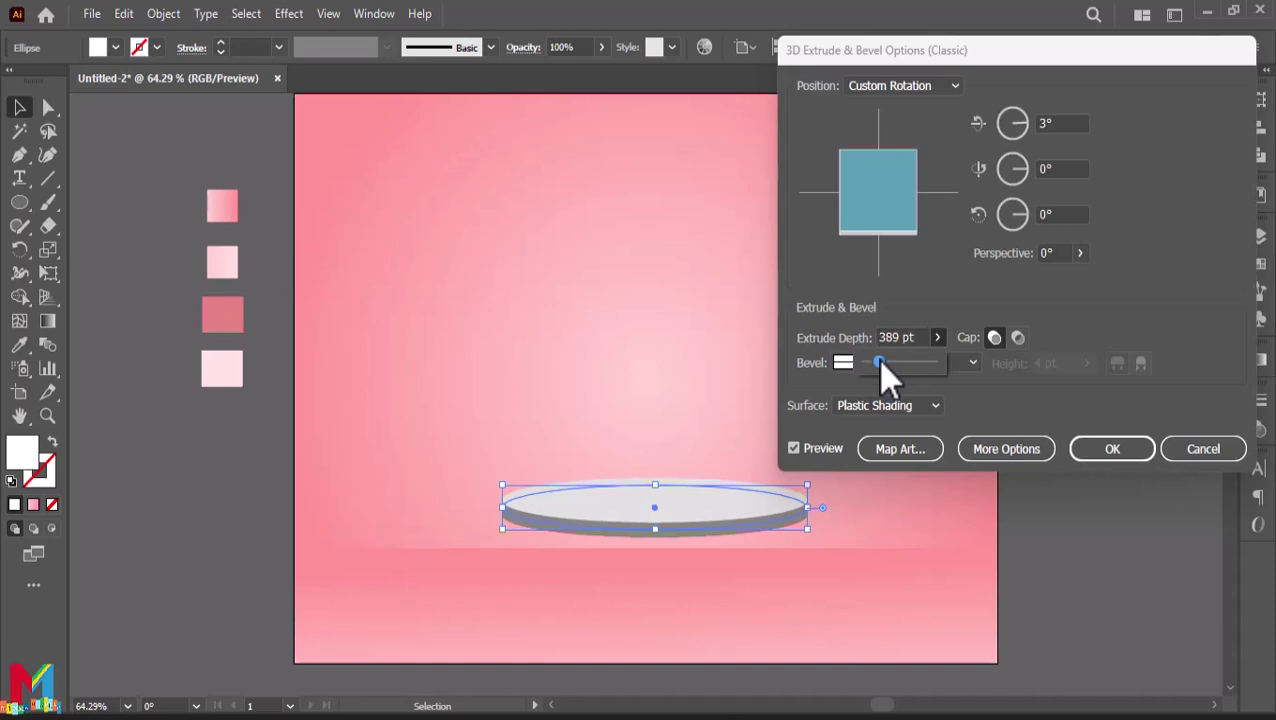
left_click(1100, 450)
left_click(1105, 385)
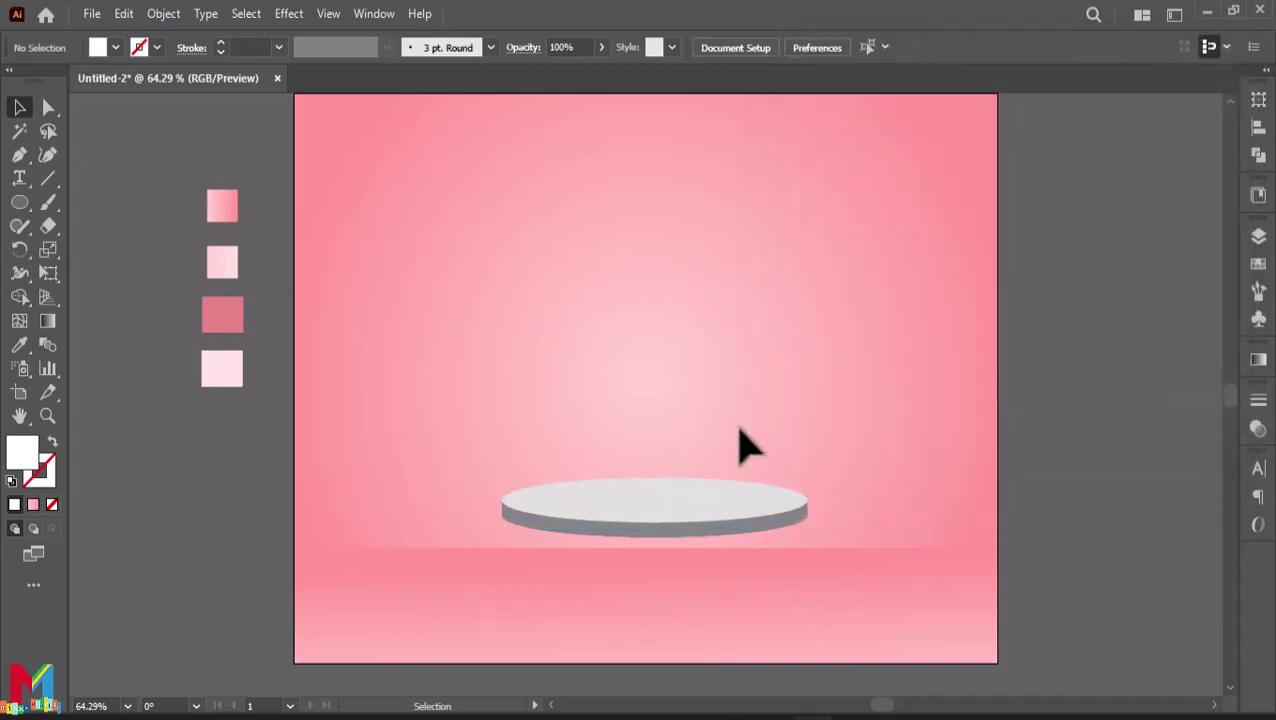
Expand the extruded ellipse's appearance and ungroup it until the top face and side are separate
left_click(644, 518)
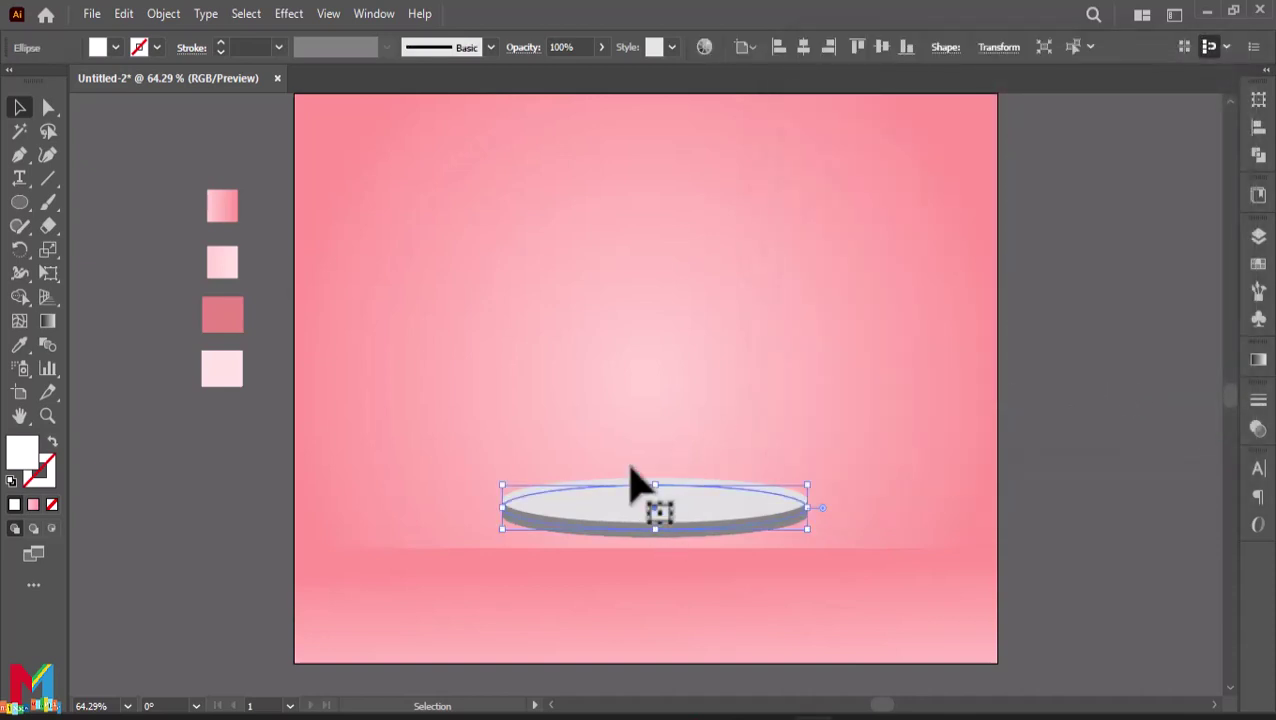
left_click(163, 14)
left_click(286, 268)
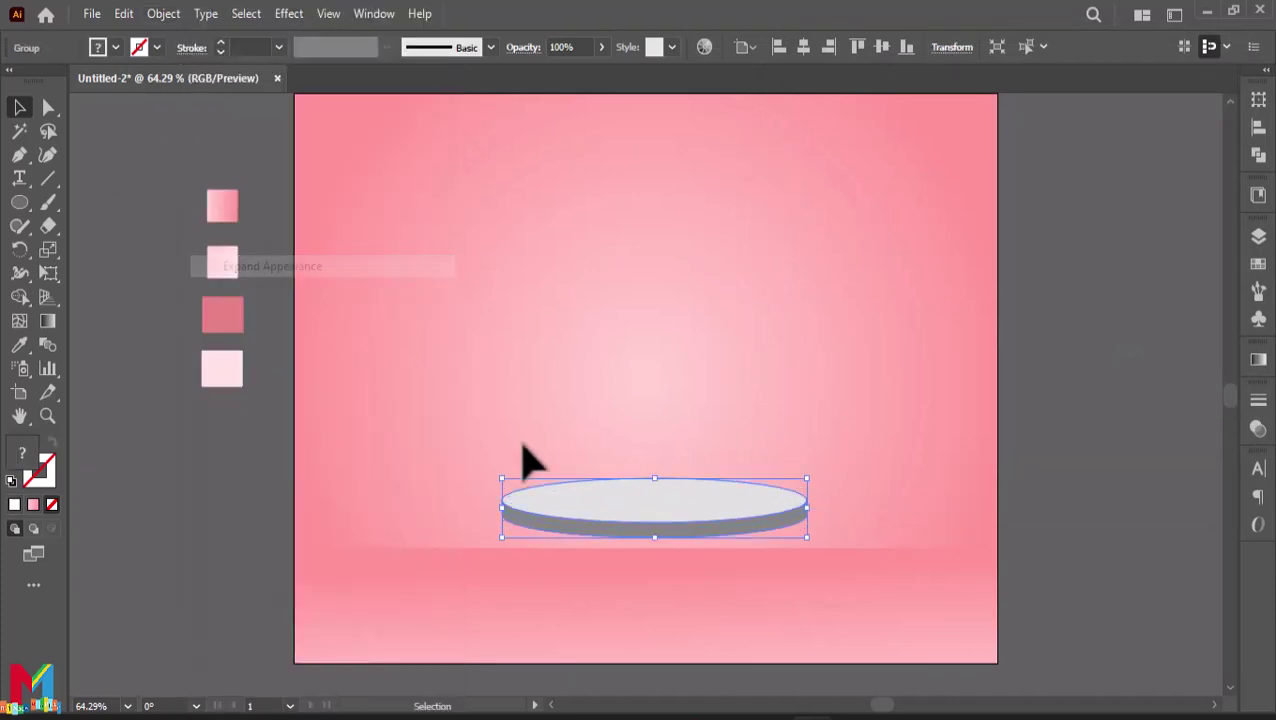
left_click(194, 527)
right_click(598, 500)
left_click(680, 311)
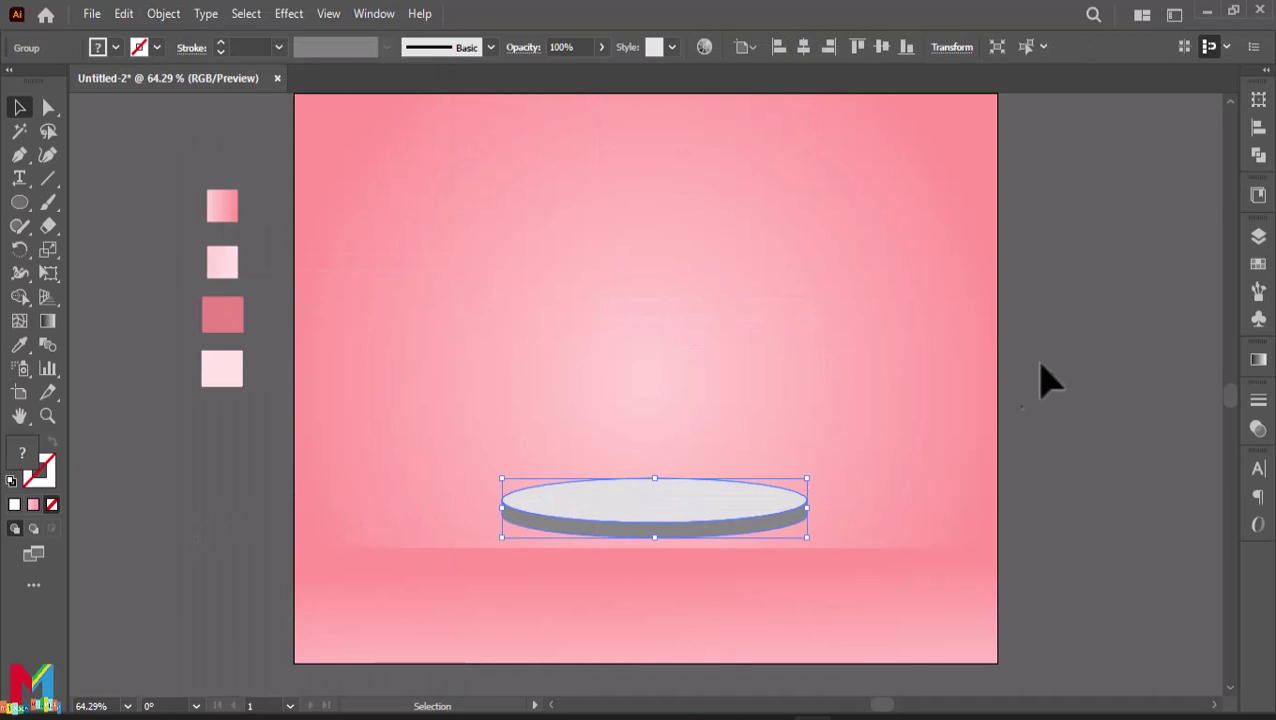
right_click(698, 508)
left_click(784, 324)
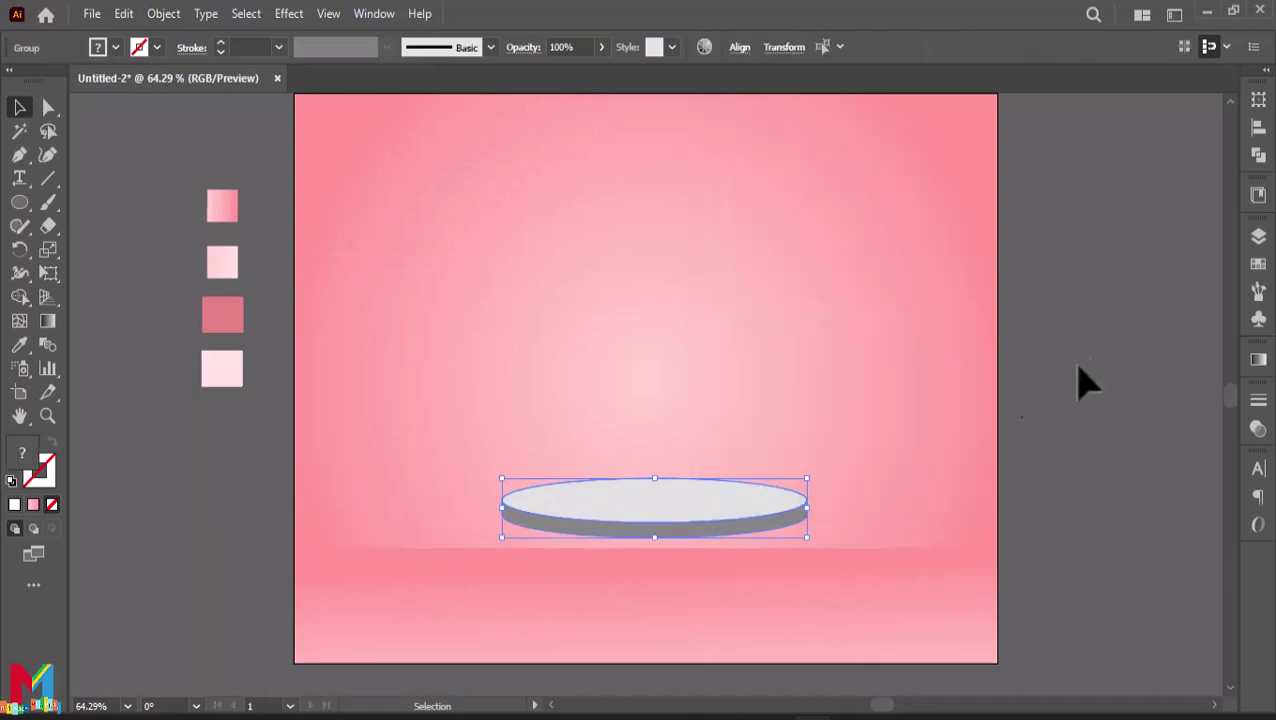
Fill the podium's top face with the light pink gradient sampled from the second colour swatch beside the artboard
left_click(695, 505)
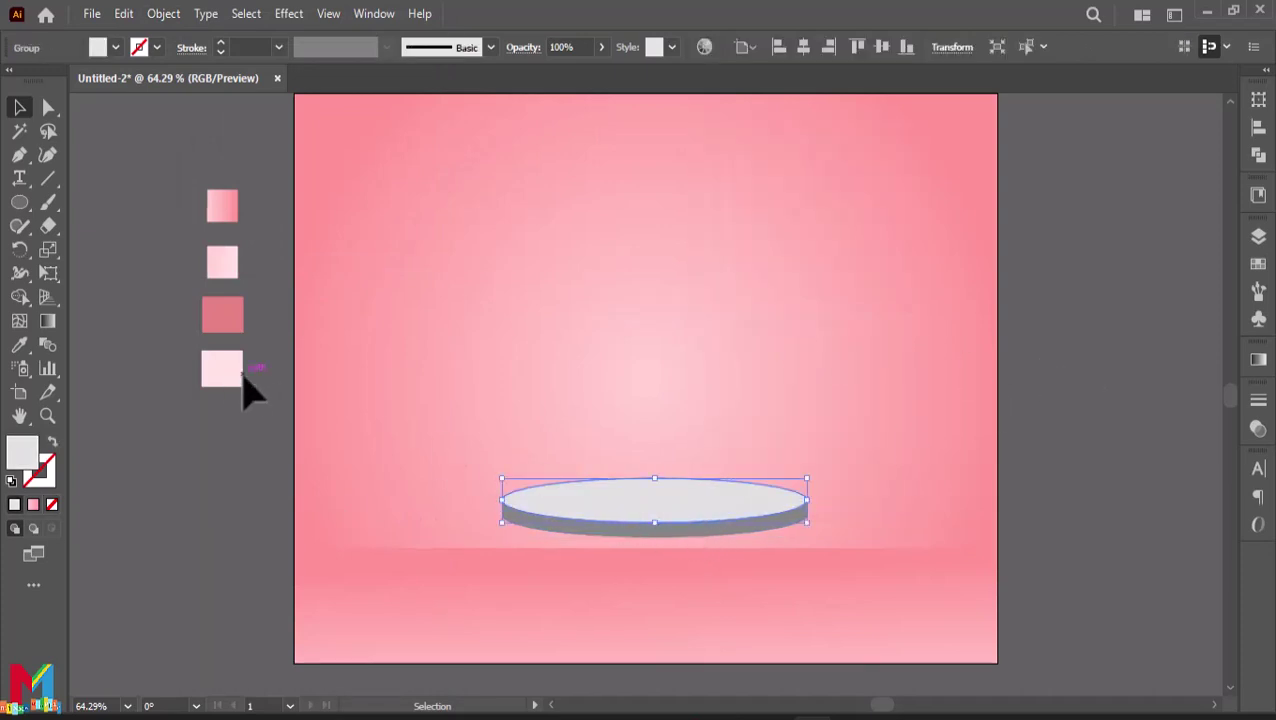
left_click(19, 344)
left_click(222, 262)
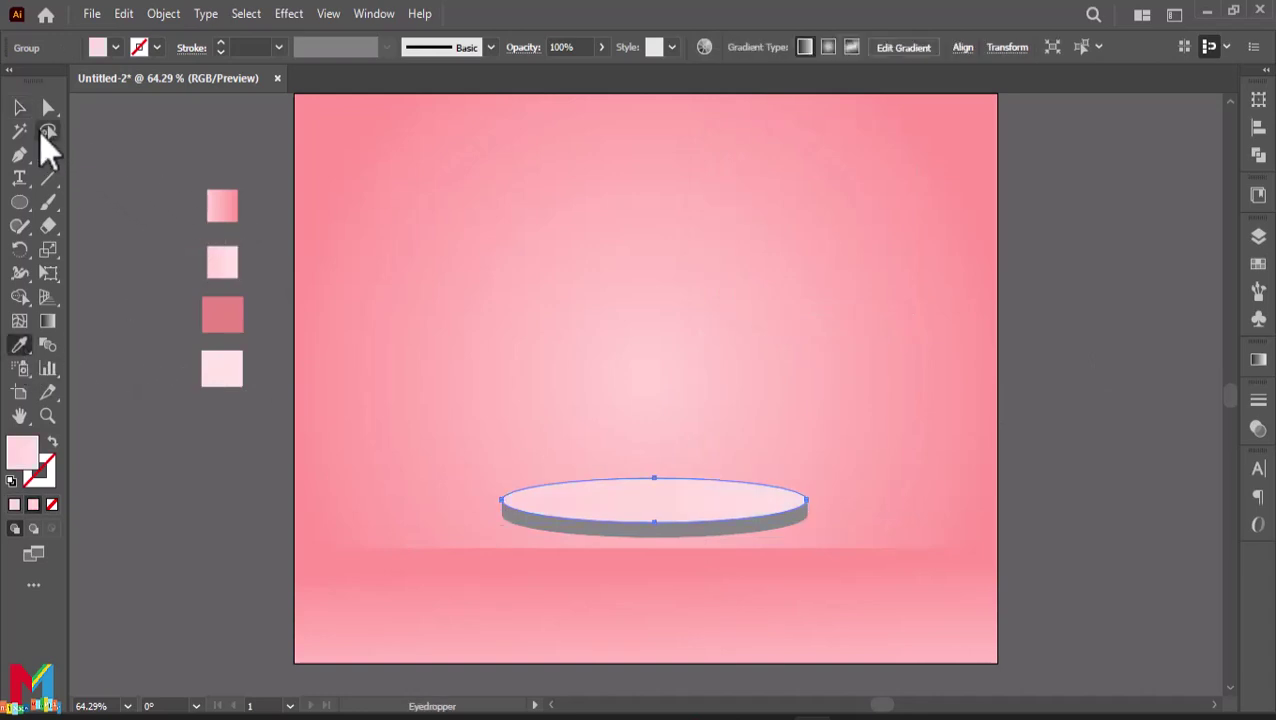
left_click(22, 112)
left_click(456, 513)
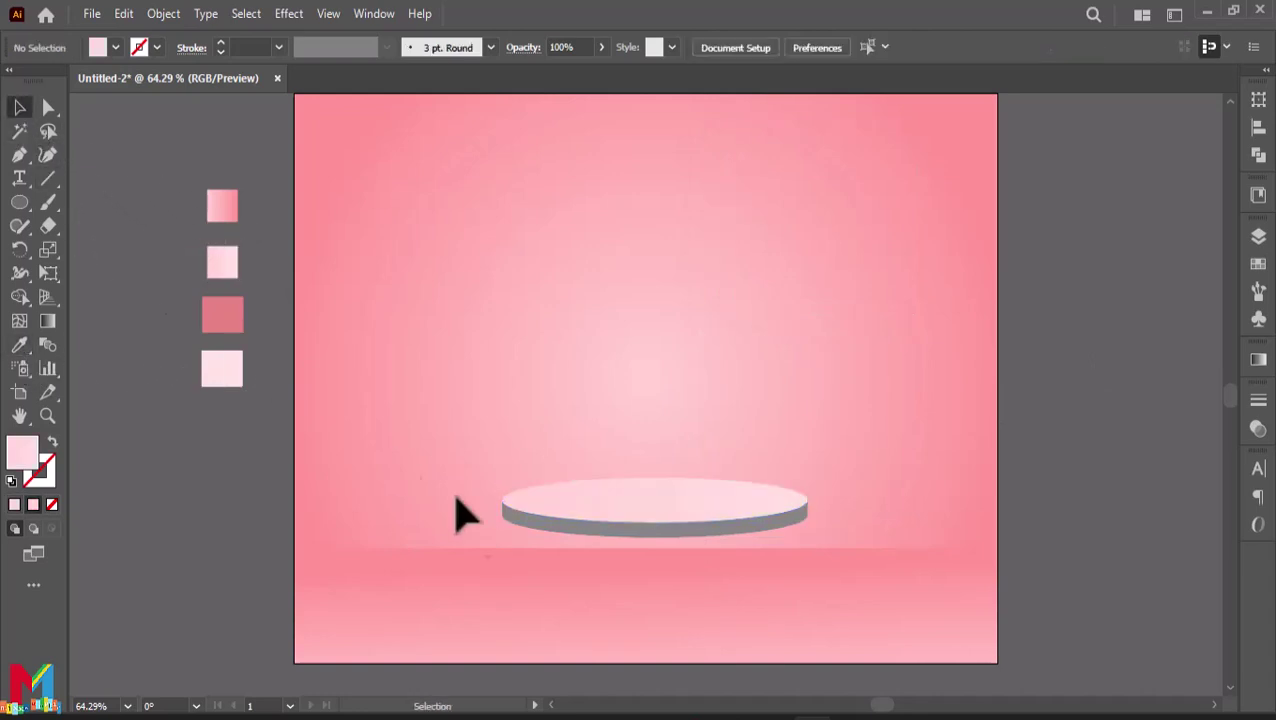
Fill the podium's grey side with the dark pink sampled from the third colour swatch beside the artboard
left_click(601, 548)
left_click(22, 346)
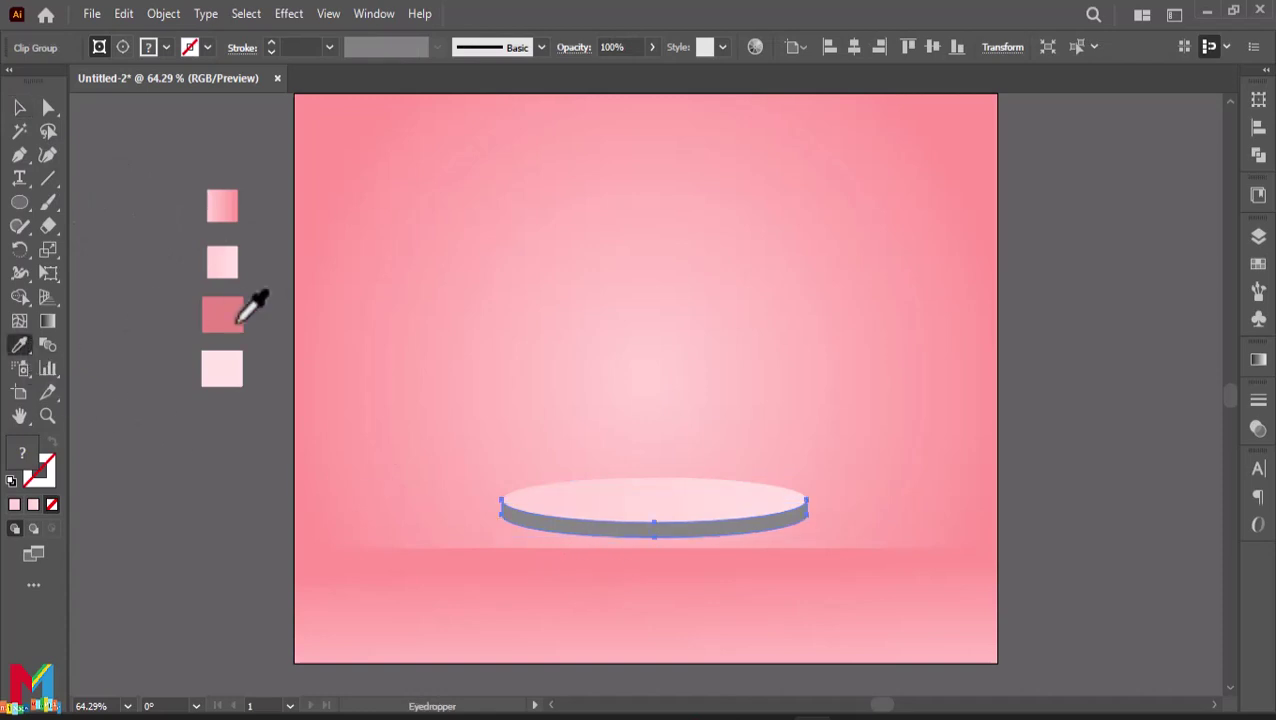
left_click(232, 318)
left_click(22, 110)
left_click(114, 413)
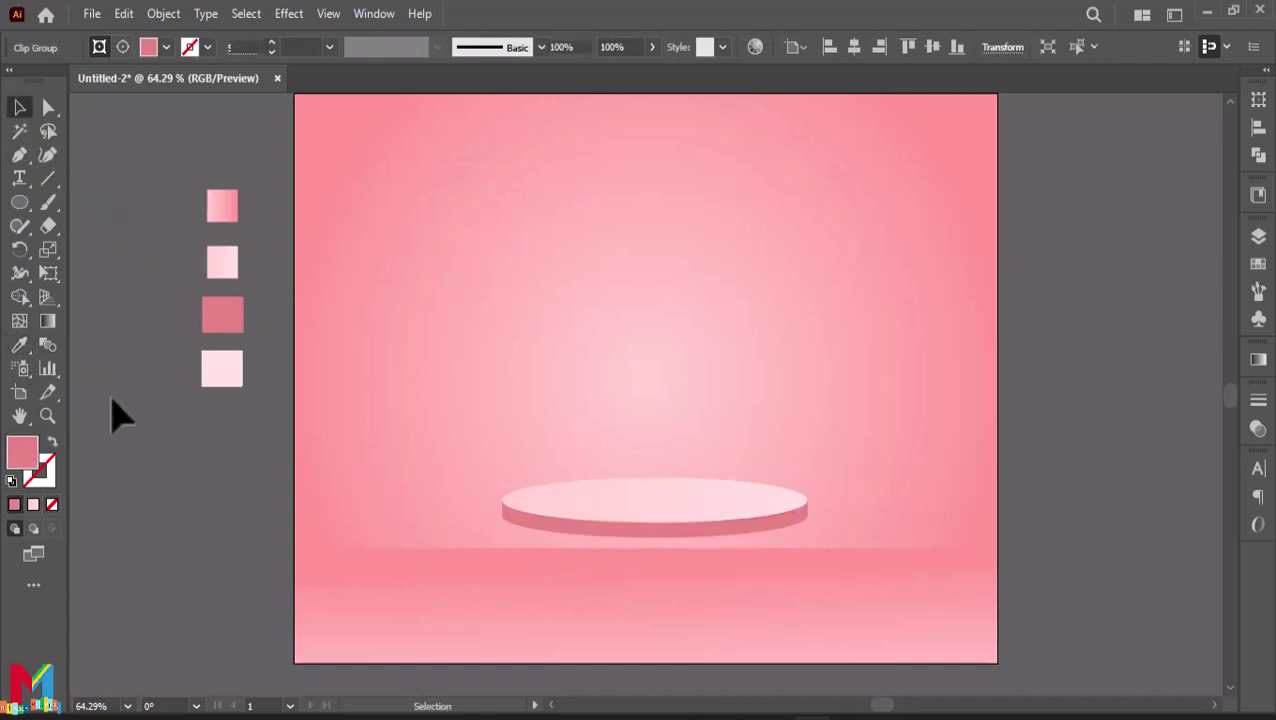
Shift the midpoint of the top face's gradient to the 13% location
left_click(590, 505)
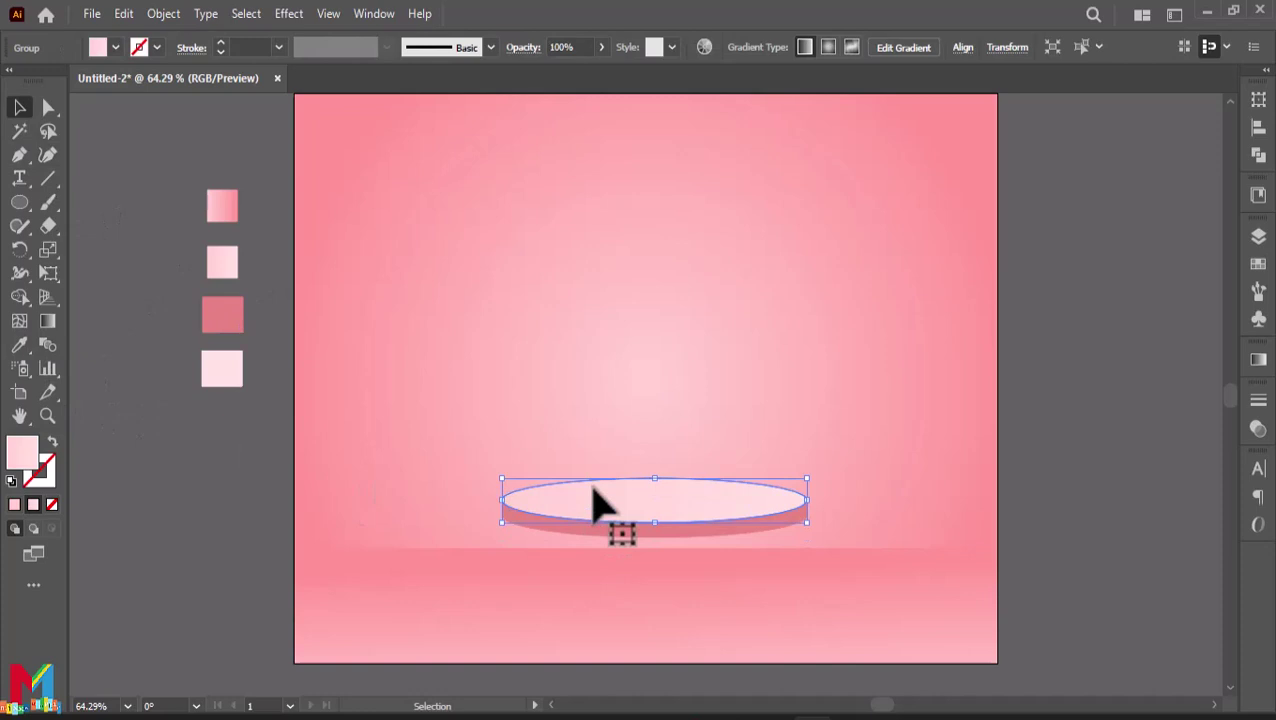
left_click(1258, 362)
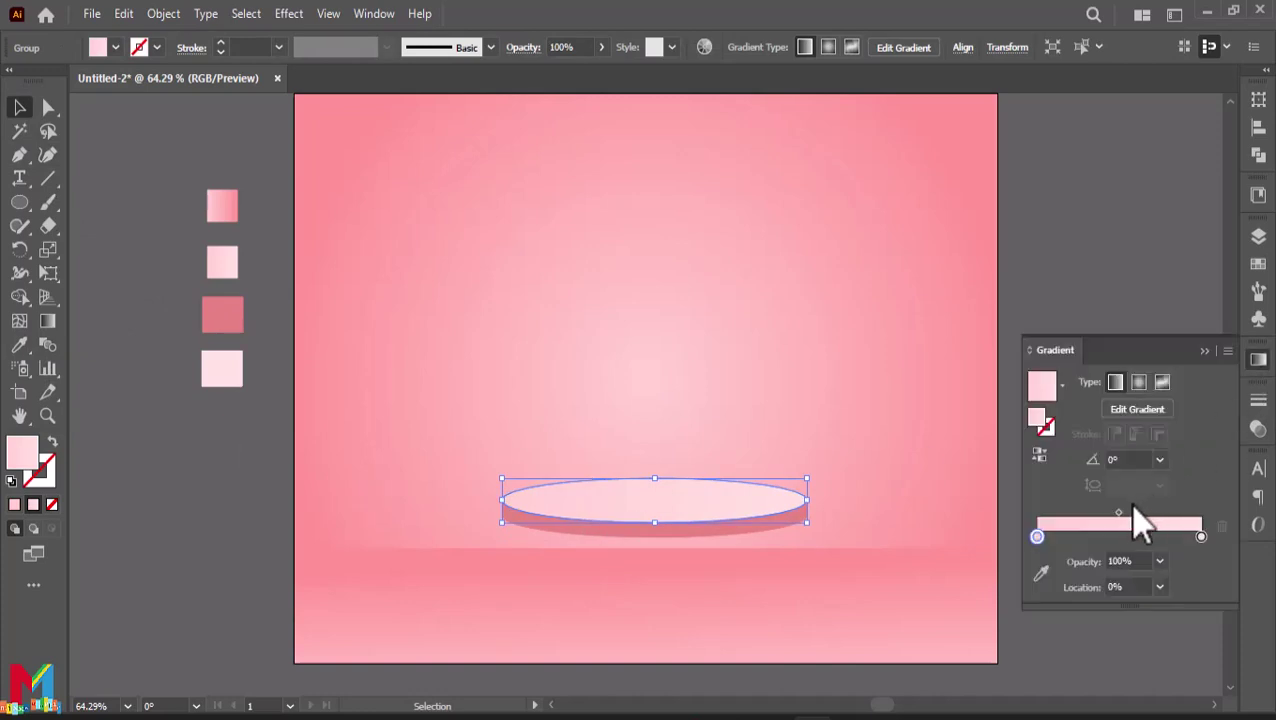
left_click_drag(1121, 515, 1035, 517)
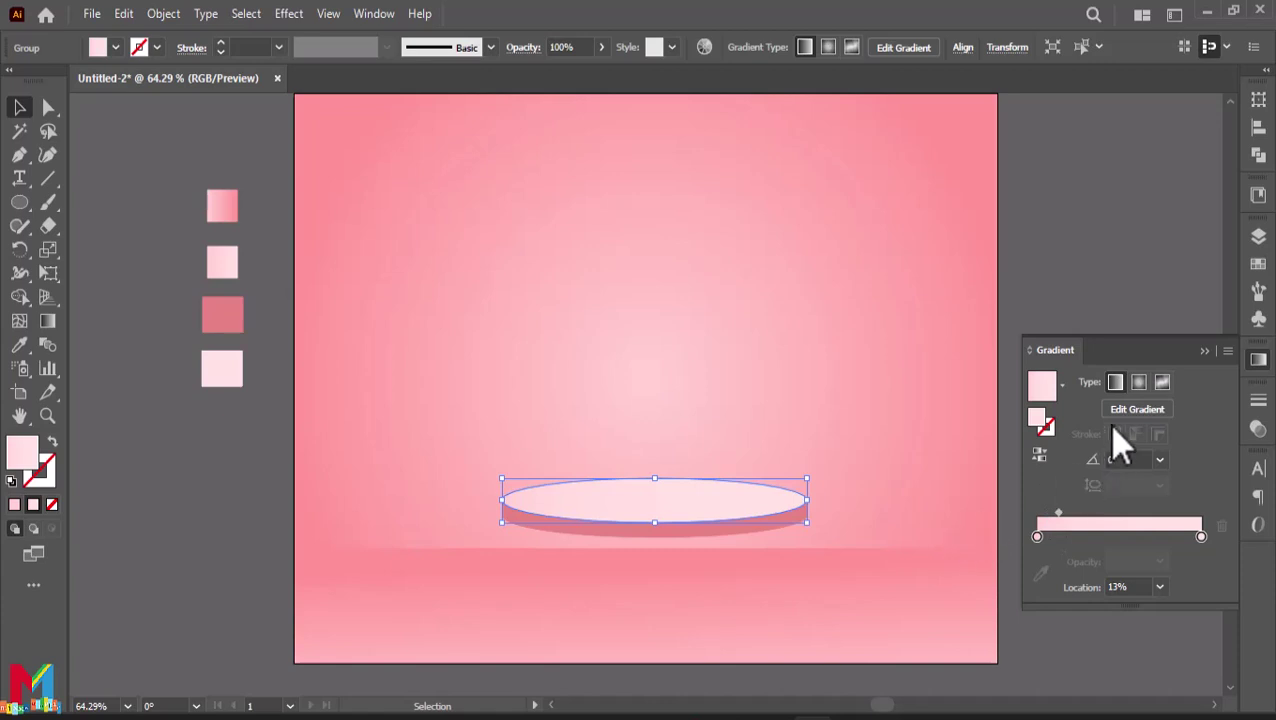
left_click(1205, 351)
left_click(1102, 364)
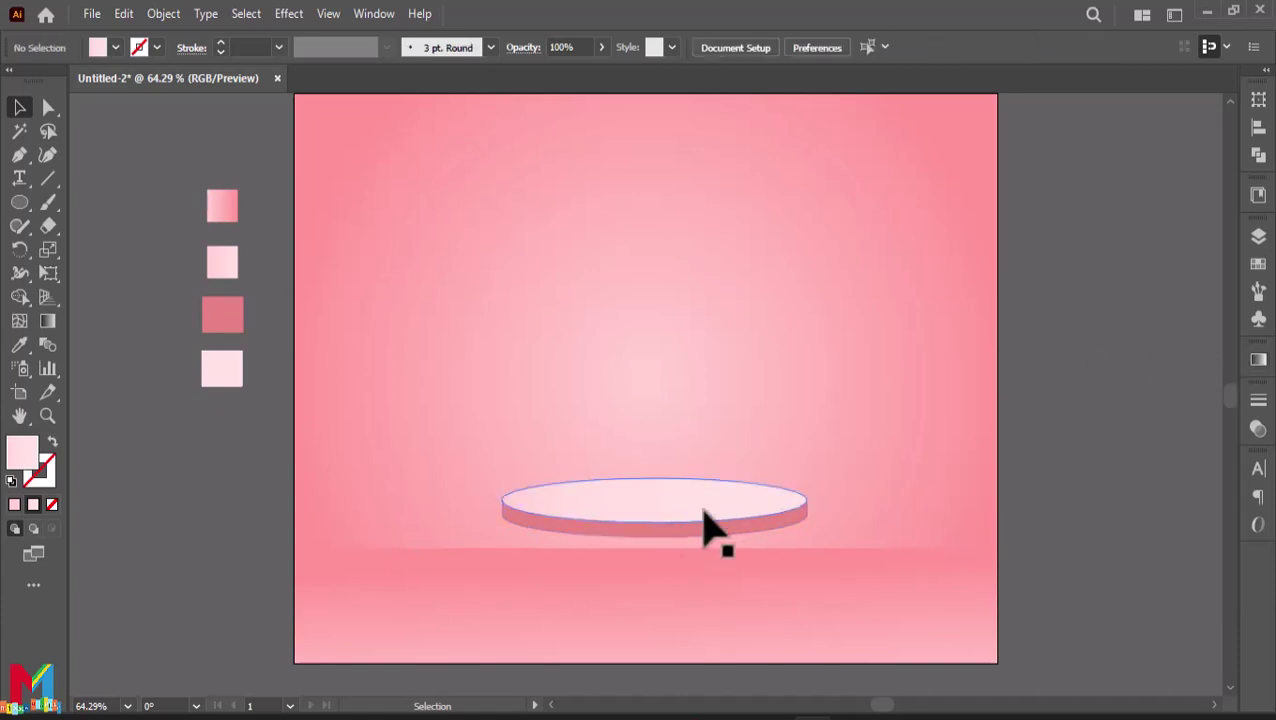
Group the podium's top face and side, and move the group slightly up above the floor
left_click_drag(818, 470, 578, 575)
right_click(636, 527)
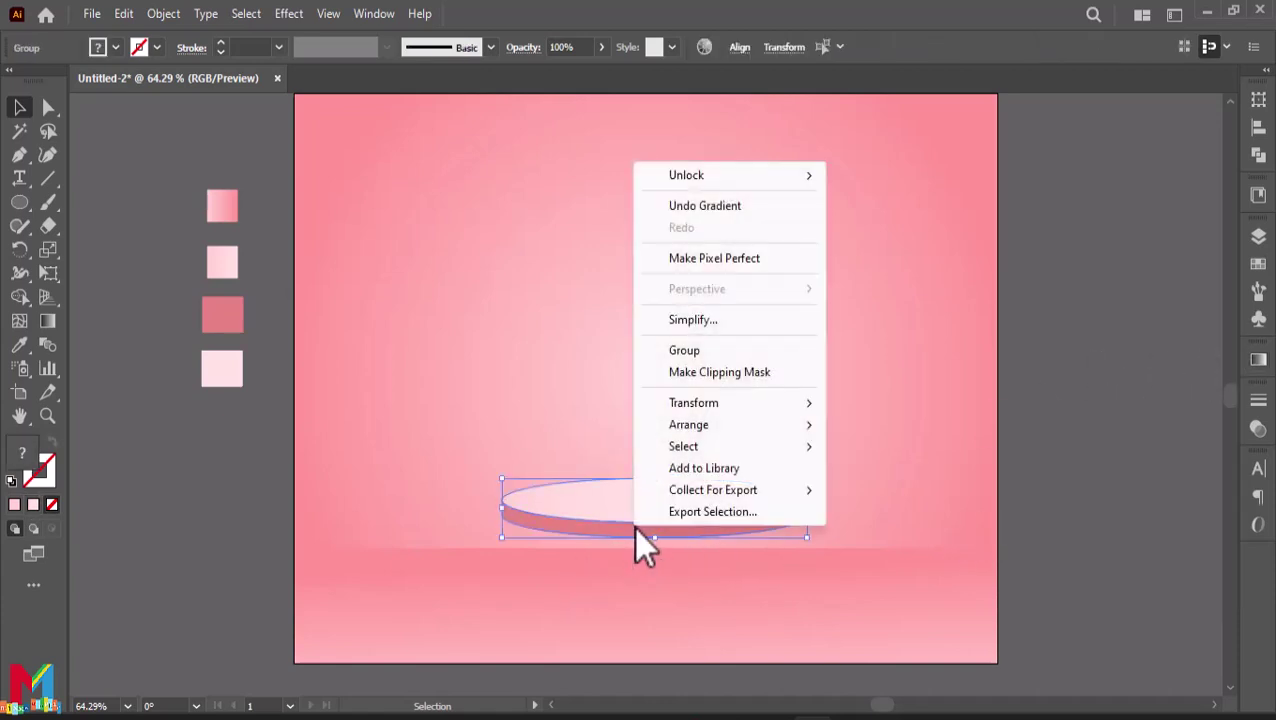
left_click(695, 352)
left_click_drag(660, 531, 656, 507)
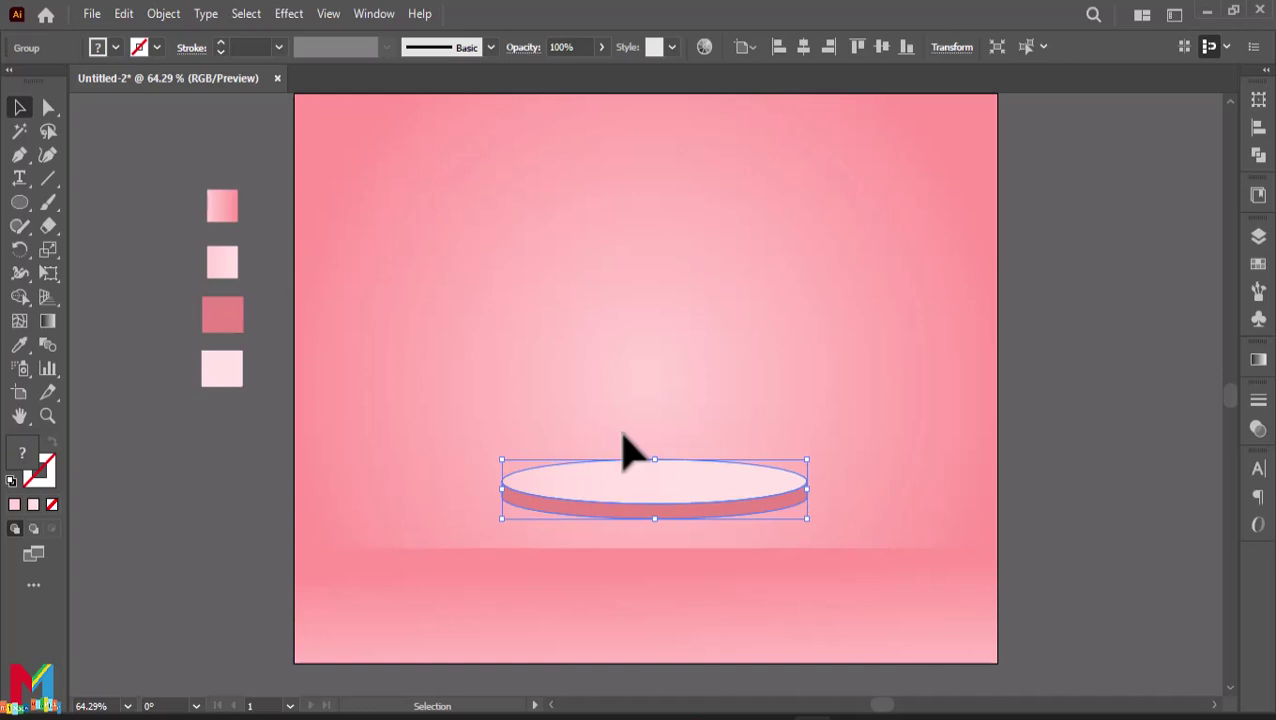
Build a second podium tier from an in-place copy, placed slightly lower, enlarged about its centre and arranged behind the original
left_click(126, 14)
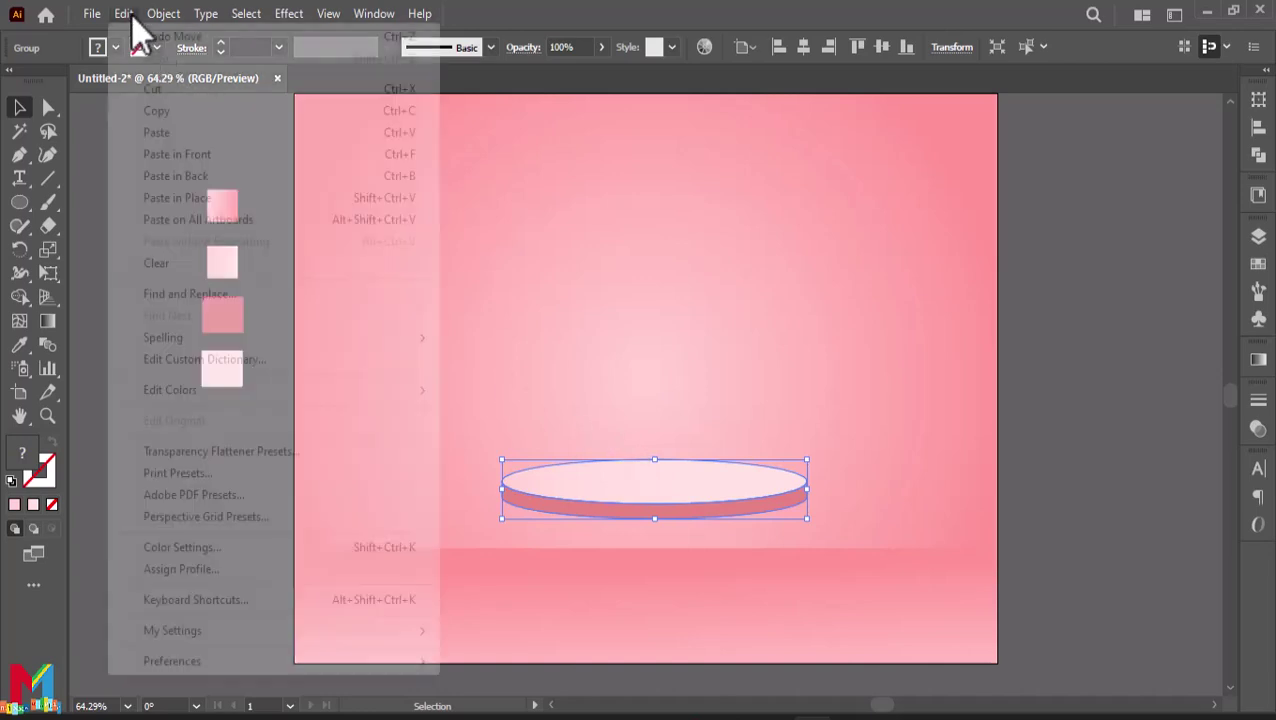
left_click(181, 112)
left_click(120, 14)
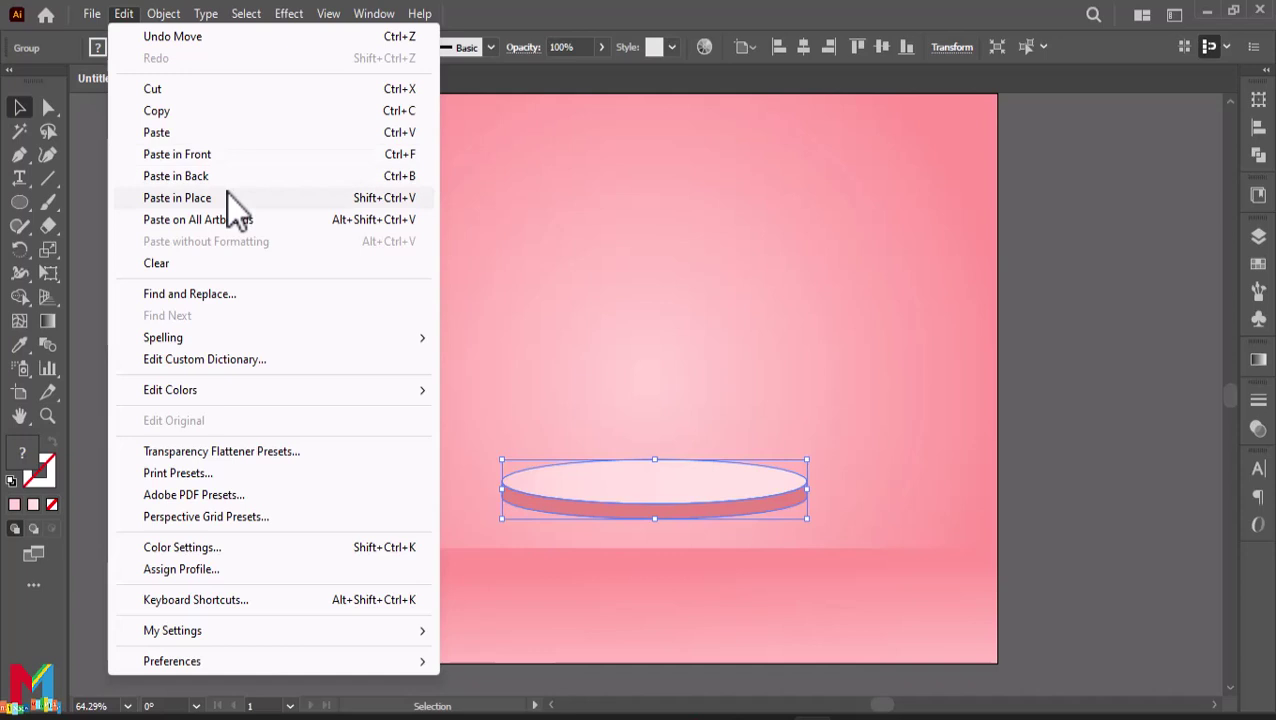
left_click(226, 197)
left_click_drag(607, 493, 609, 507)
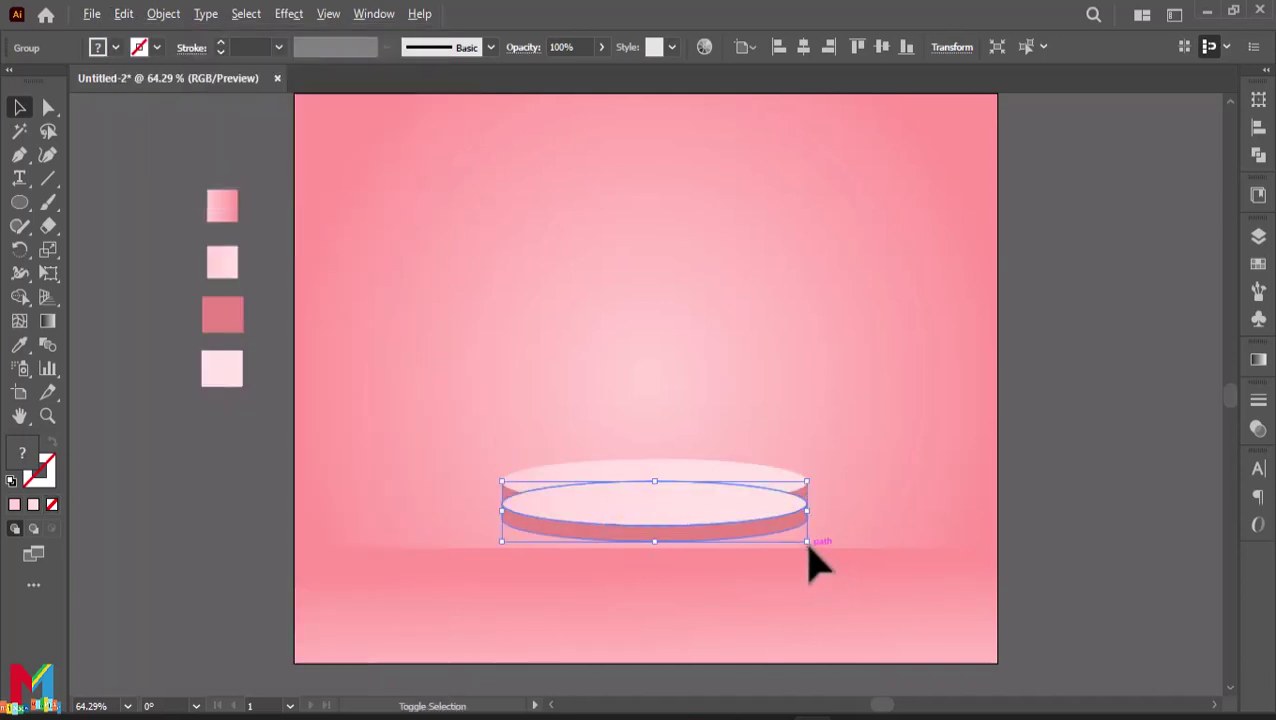
left_click_drag(809, 548, 841, 568)
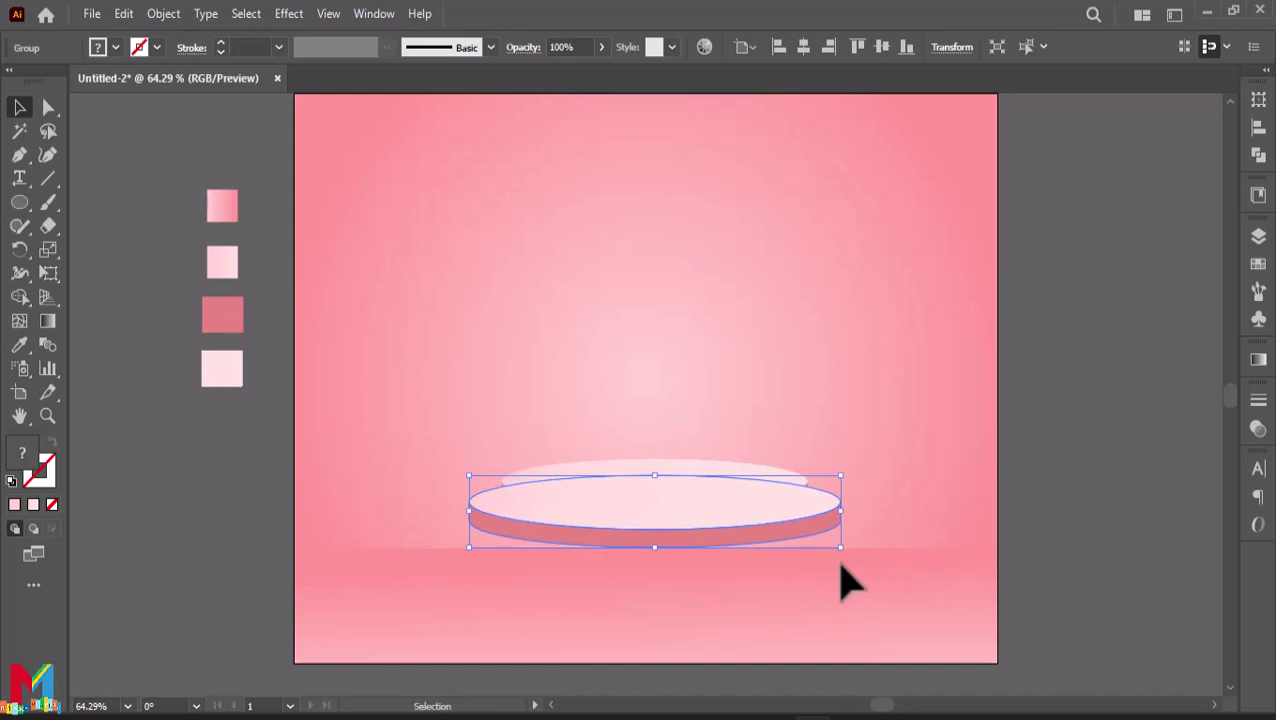
key("ctrl+bracketleft")
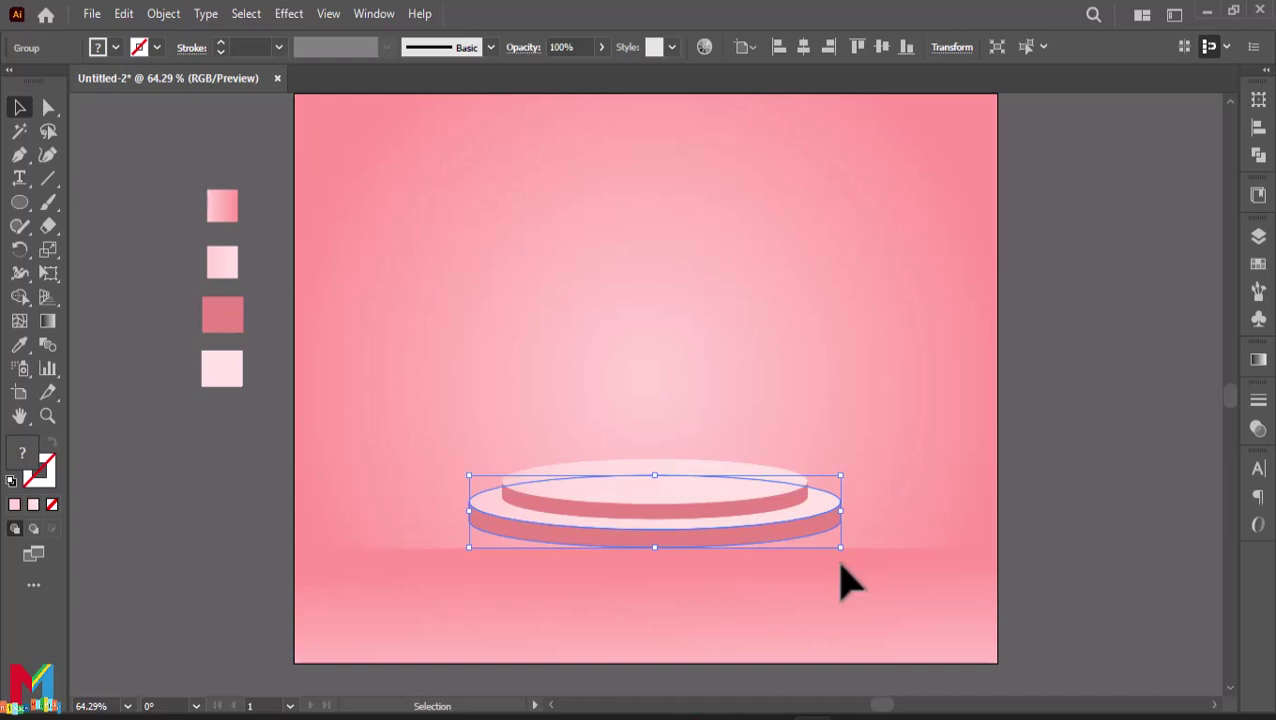
Build a third, even wider tier from a copy of the second one, placed lower and arranged behind both other tiers
left_click_drag(710, 547, 686, 569)
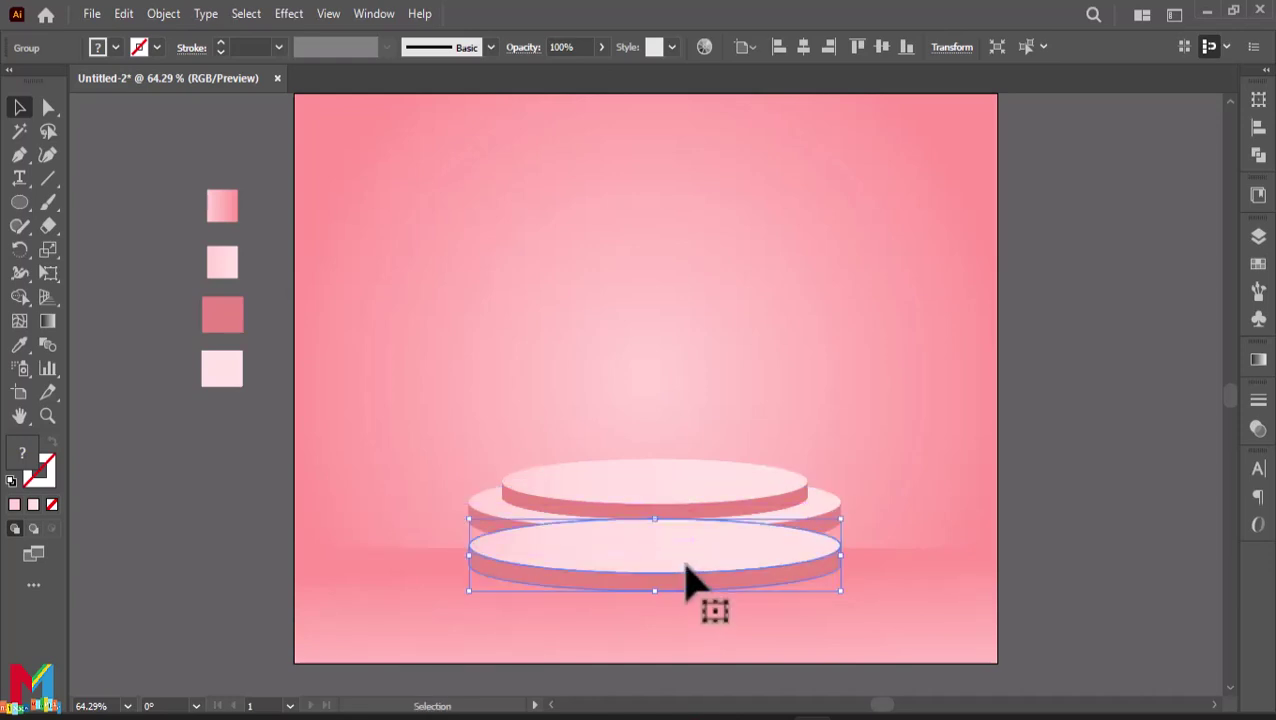
key("ctrl+shift+bracketleft")
key("ctrl+bracketright")
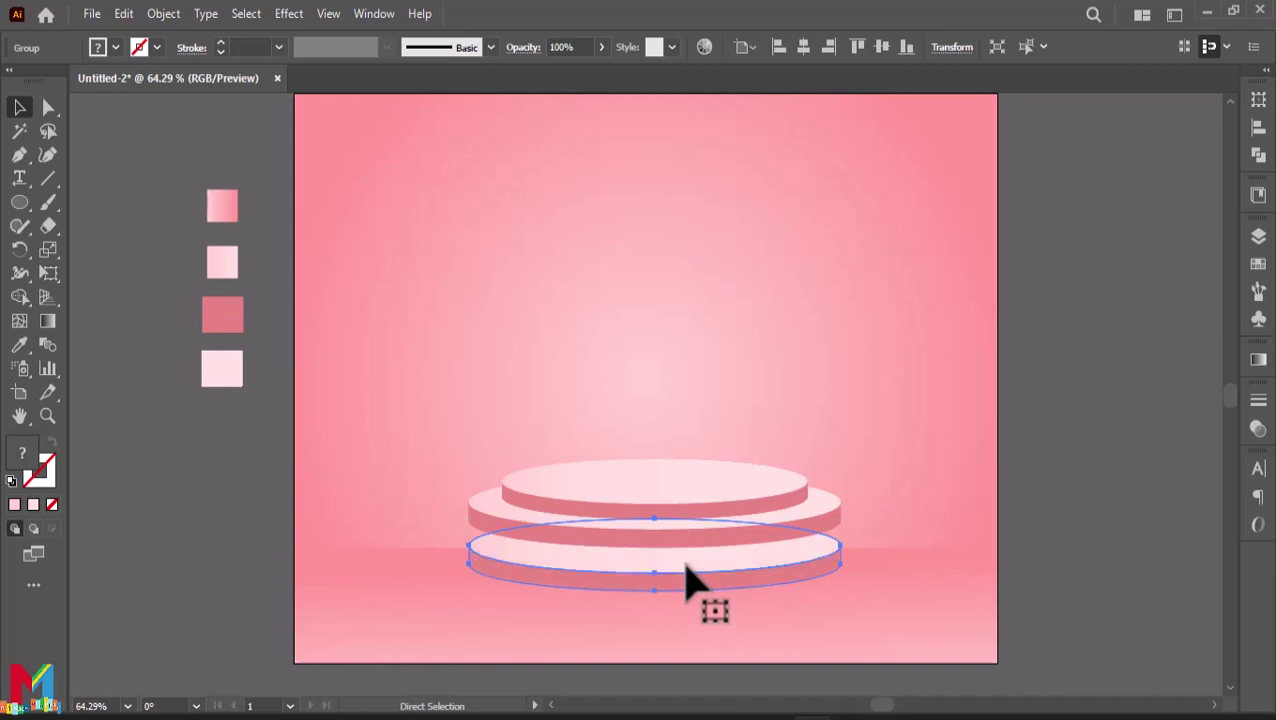
left_click_drag(830, 590, 875, 598)
key("ctrl+z")
left_click_drag(742, 576, 740, 563)
left_click(928, 540)
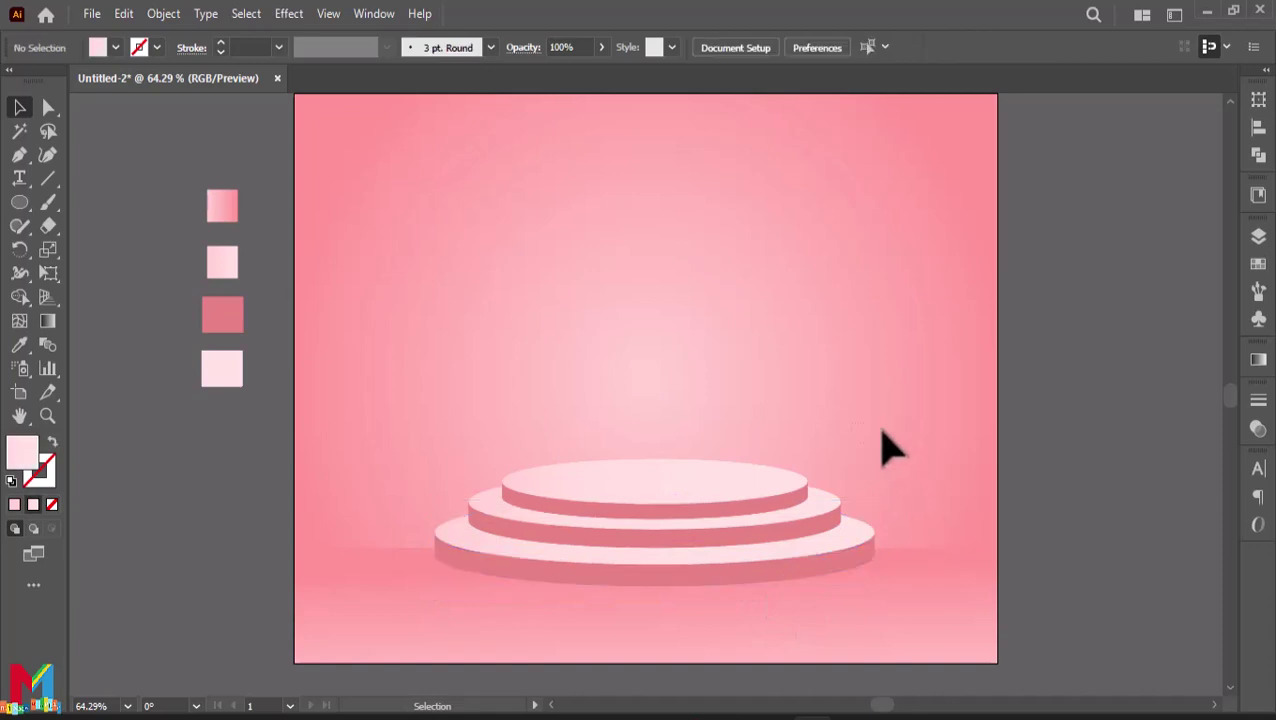
Select all three podium tiers and move them straight down together by about 13 px
left_click(490, 595)
mouse_move(637, 577)
left_mouse_down()
mouse_move(632, 590)
mouse_move(632, 574)
left_mouse_up()
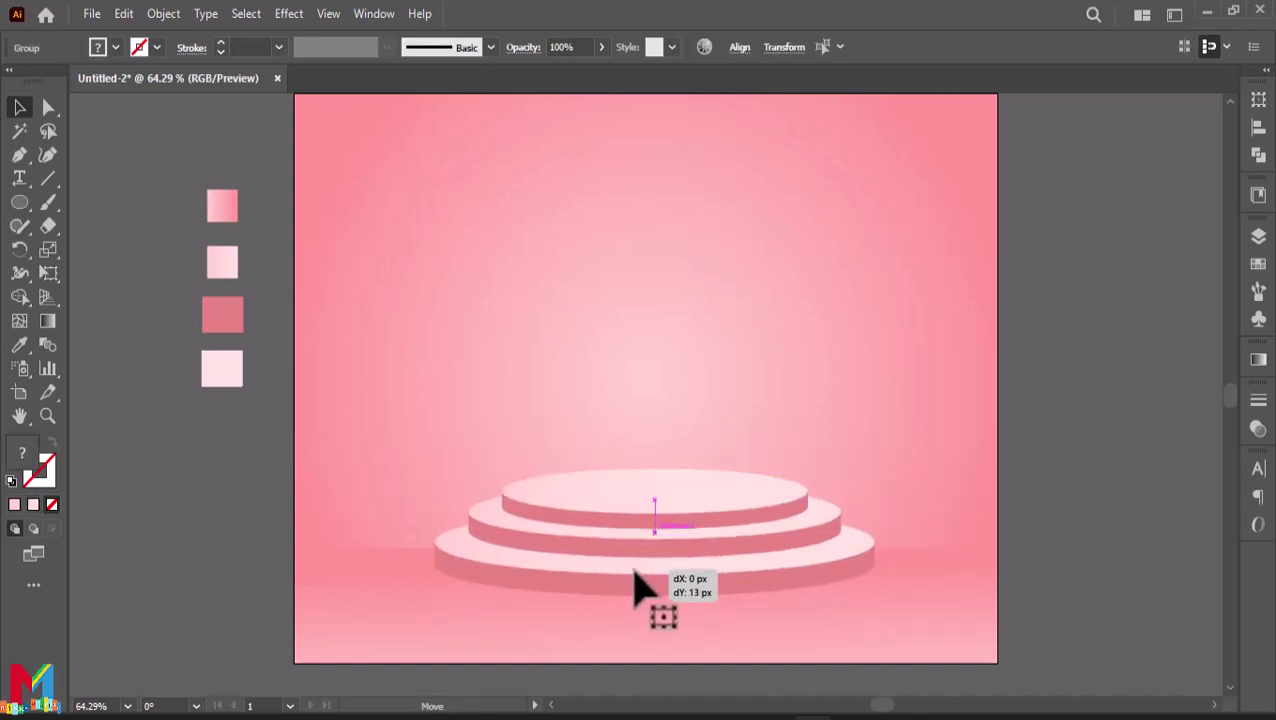
left_click_drag(634, 574, 634, 574)
left_click(1057, 590)
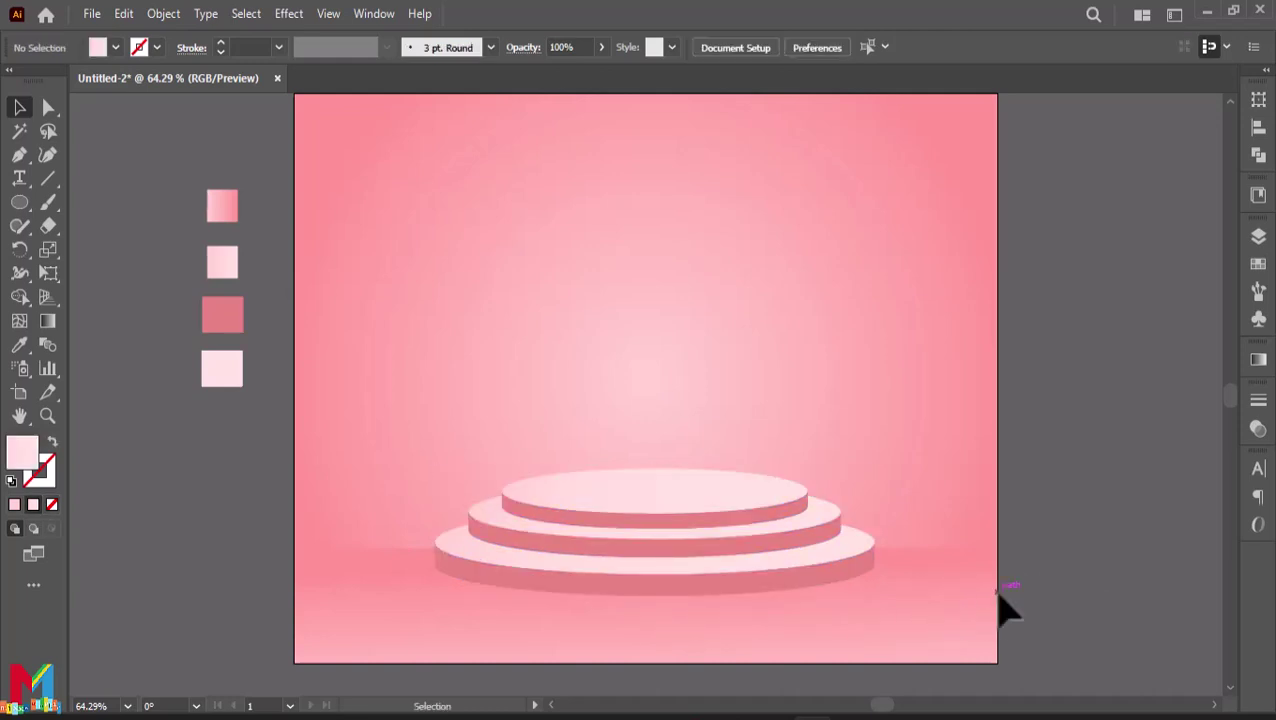
Draw a wide flat ellipse, slightly wider than the lowest podium tier, over the podium's base as its shadow shape
left_click(19, 202)
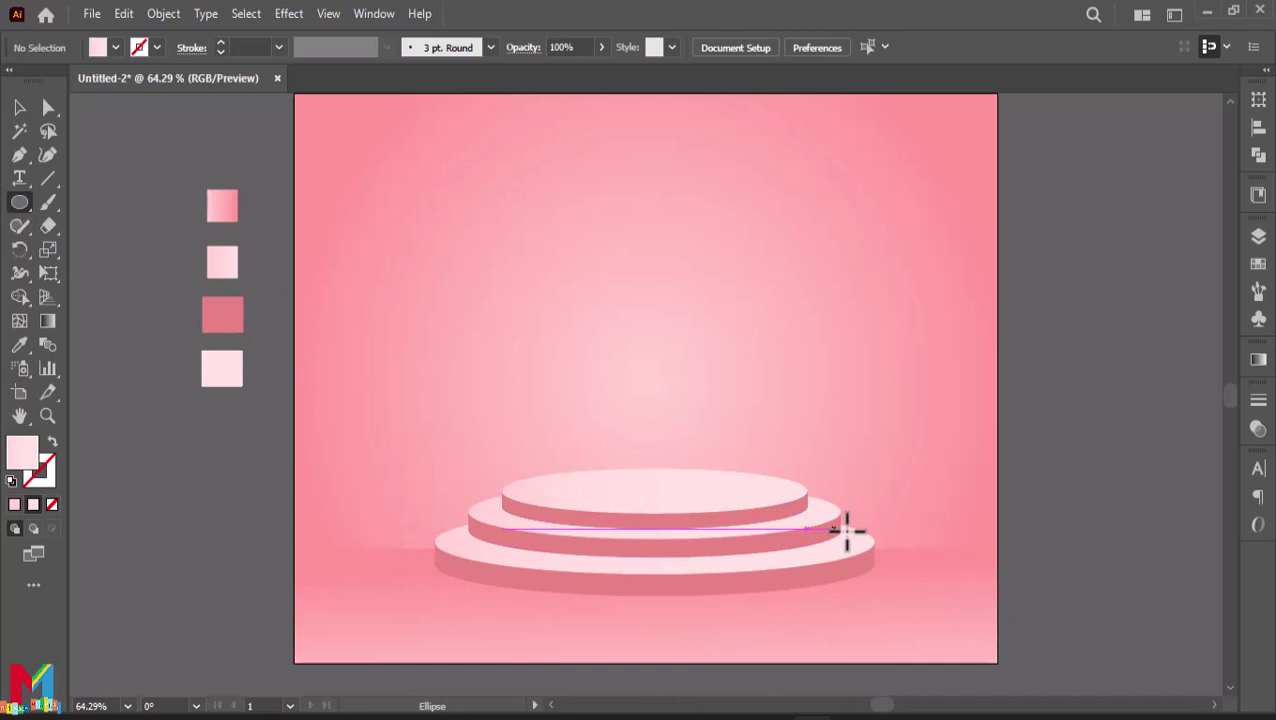
left_click_drag(904, 535, 384, 626)
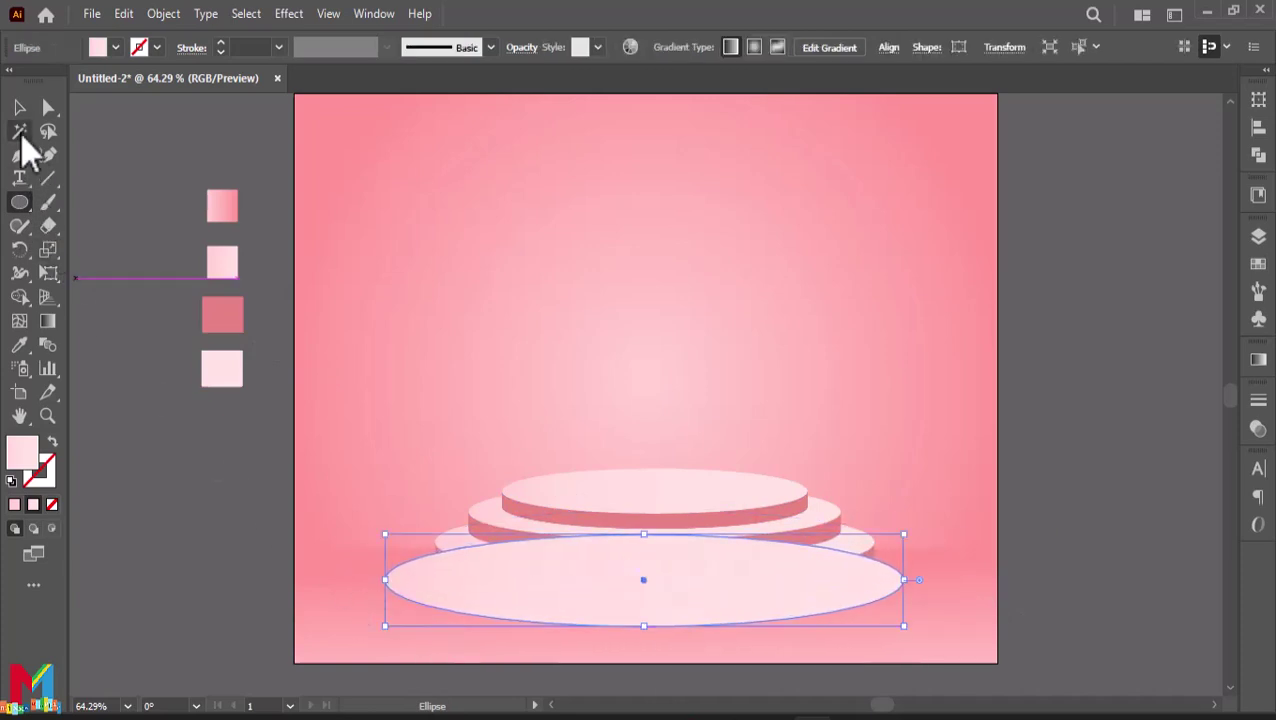
left_click(19, 107)
left_click_drag(649, 627, 651, 631)
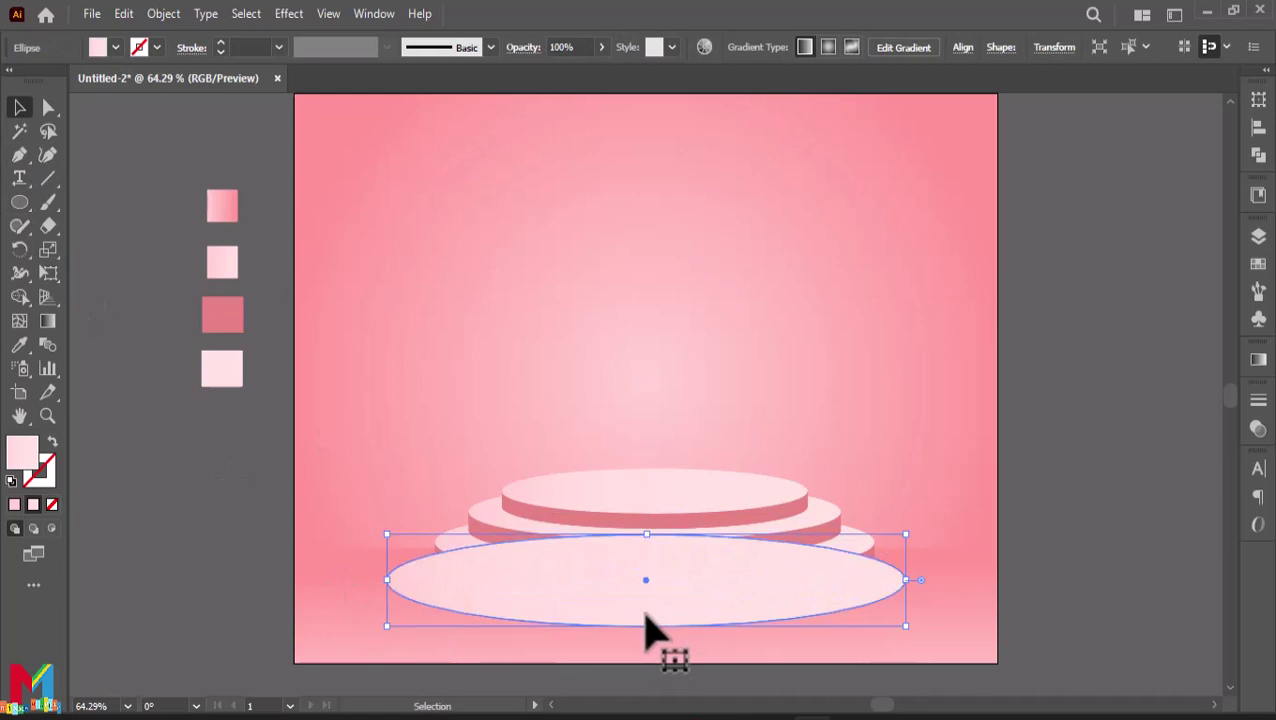
Fill the shadow ellipse with the dark pink sampled from the reference swatch, adjusted to a darker, duller shade
left_click(19, 344)
left_click(225, 313)
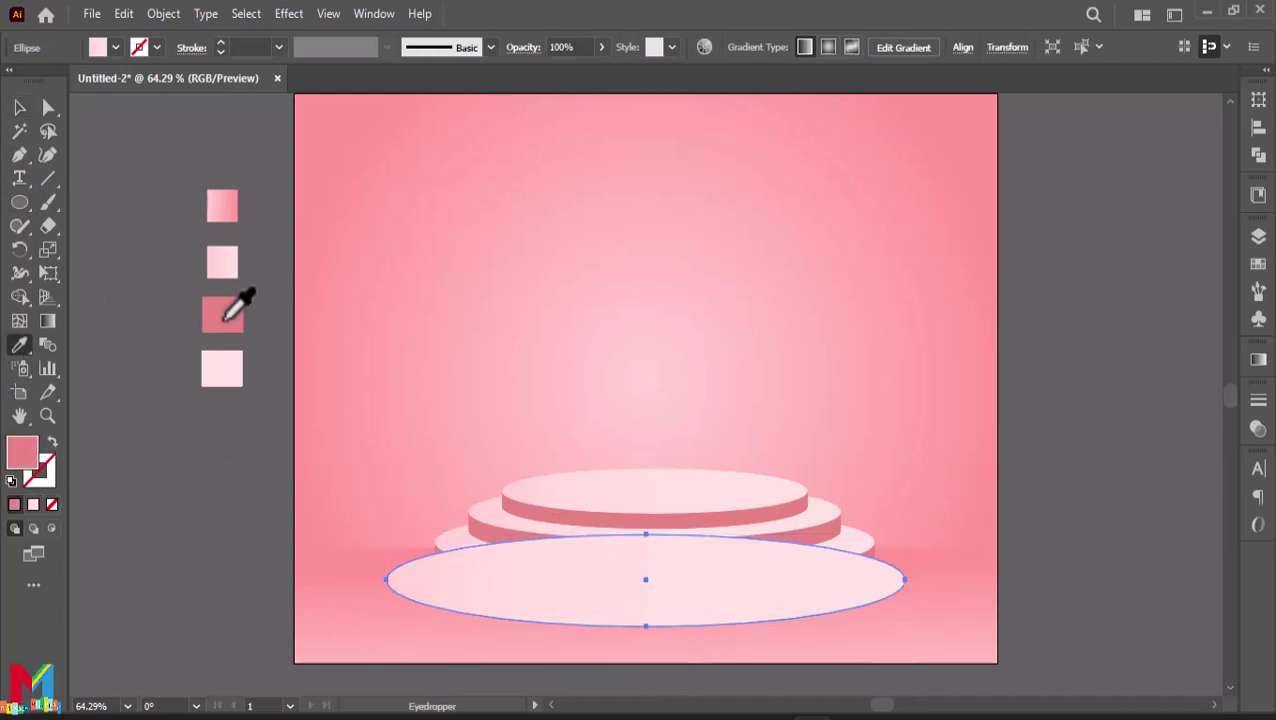
double_click(27, 450)
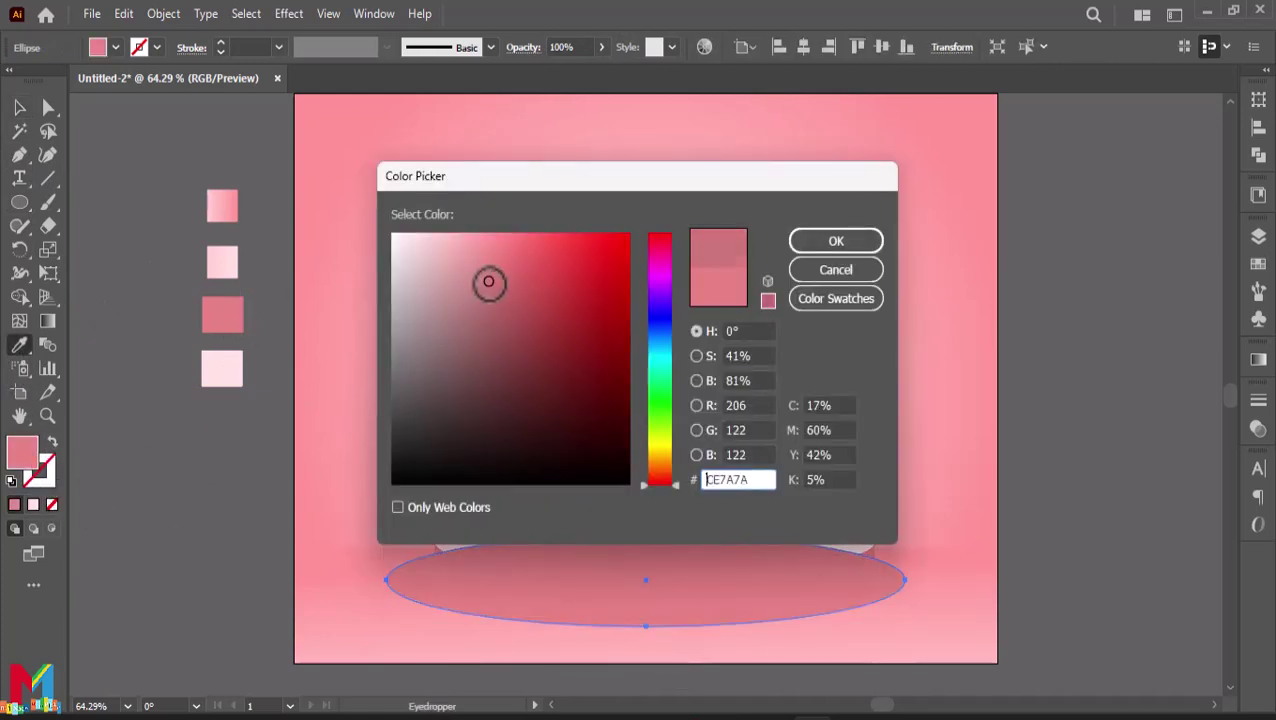
left_click(832, 241)
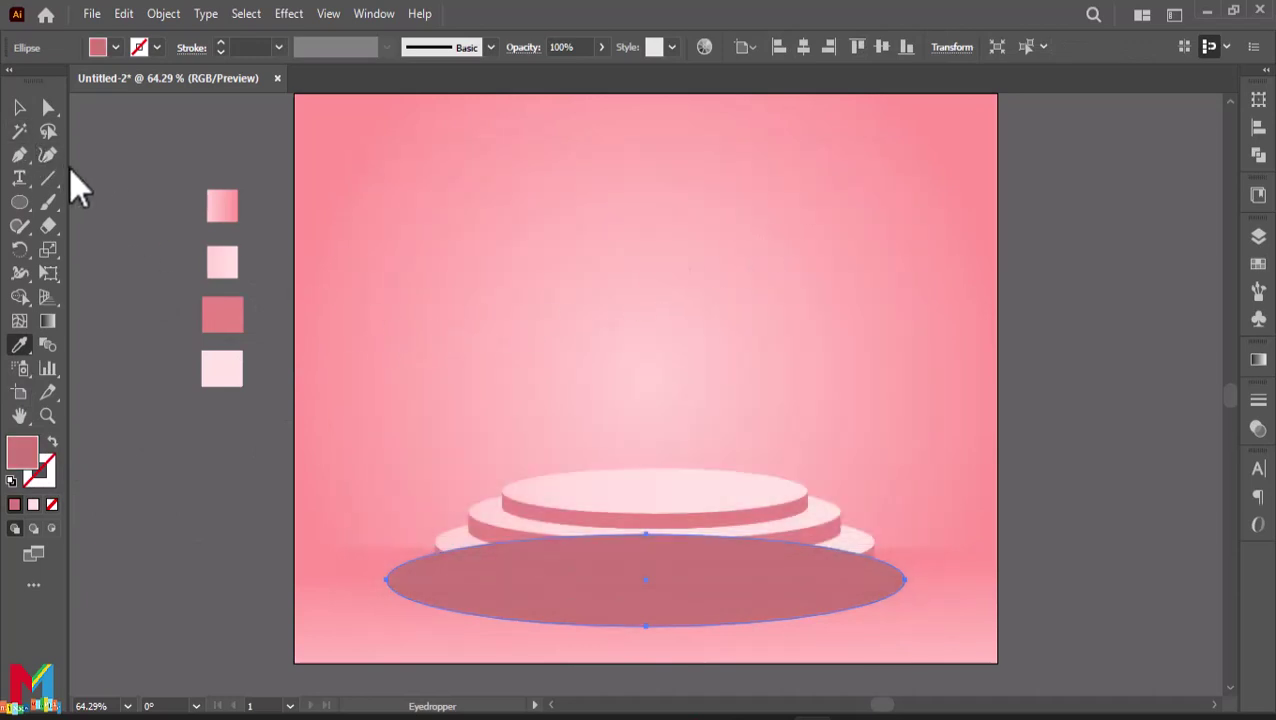
Arrange the shadow ellipse behind the podium tiers and nudge it slightly right and up beneath the base
key("ctrl+bracketleft")
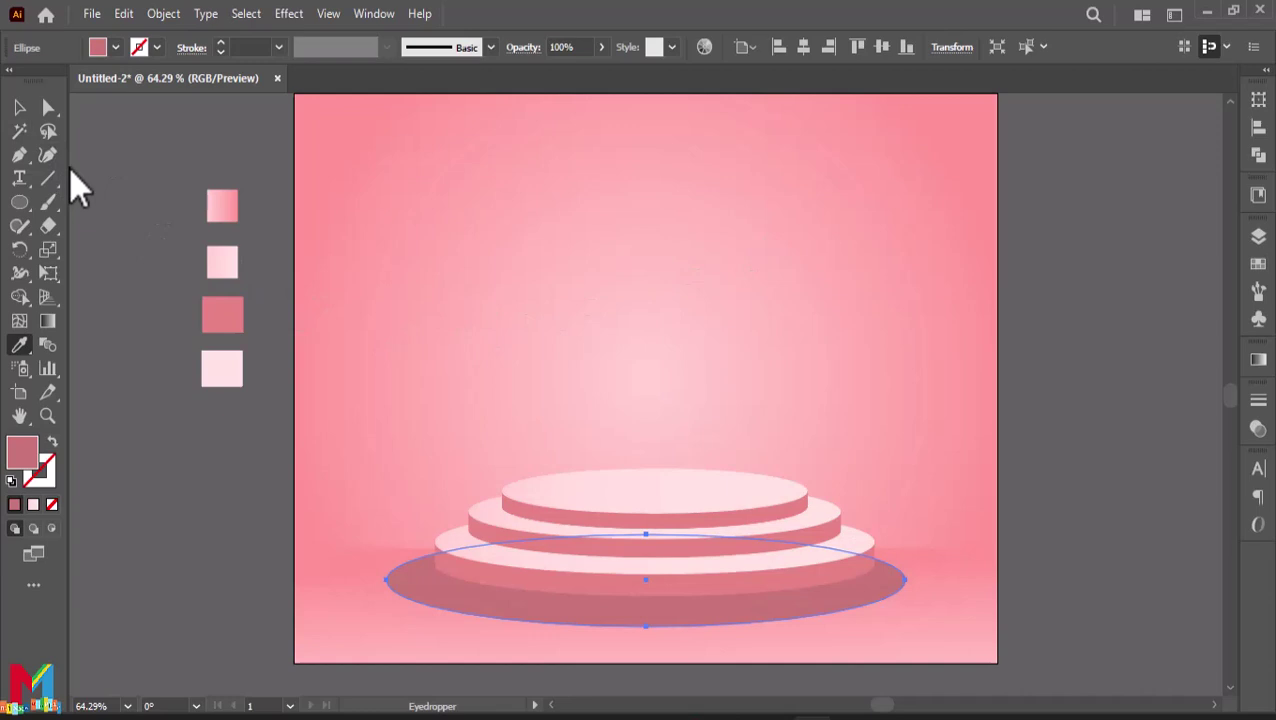
left_click(20, 107)
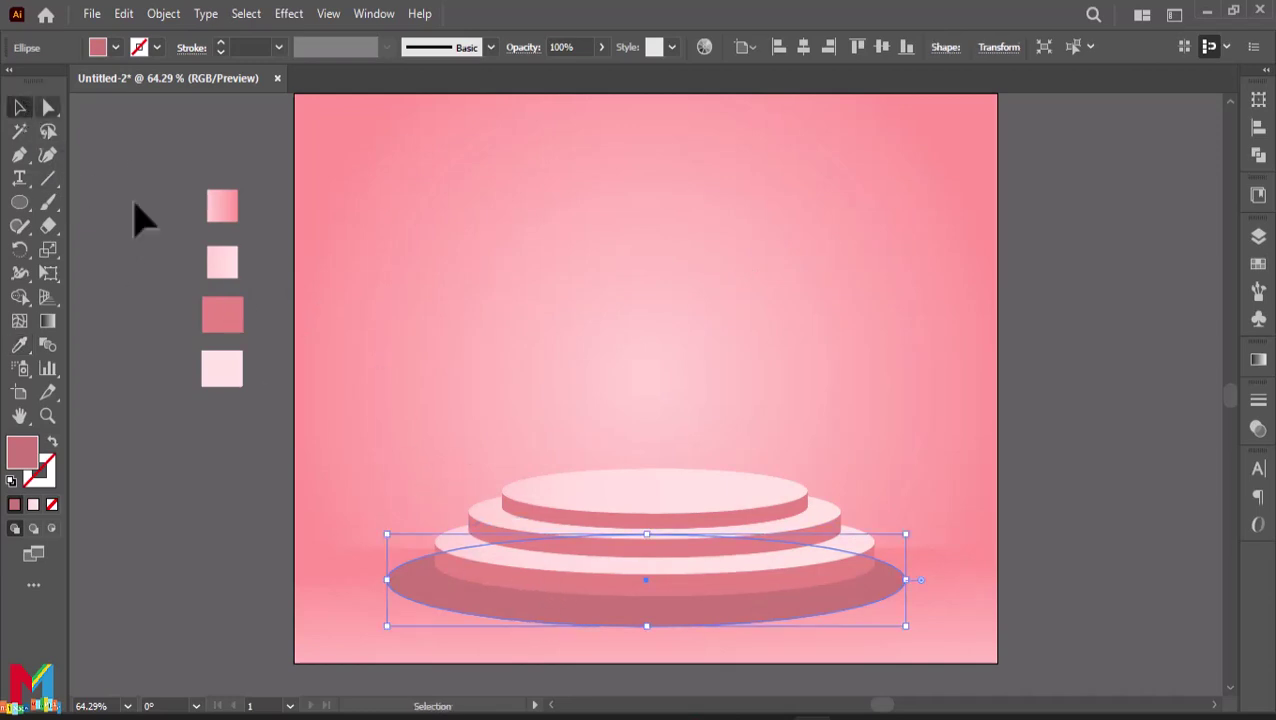
left_click_drag(528, 608, 539, 613)
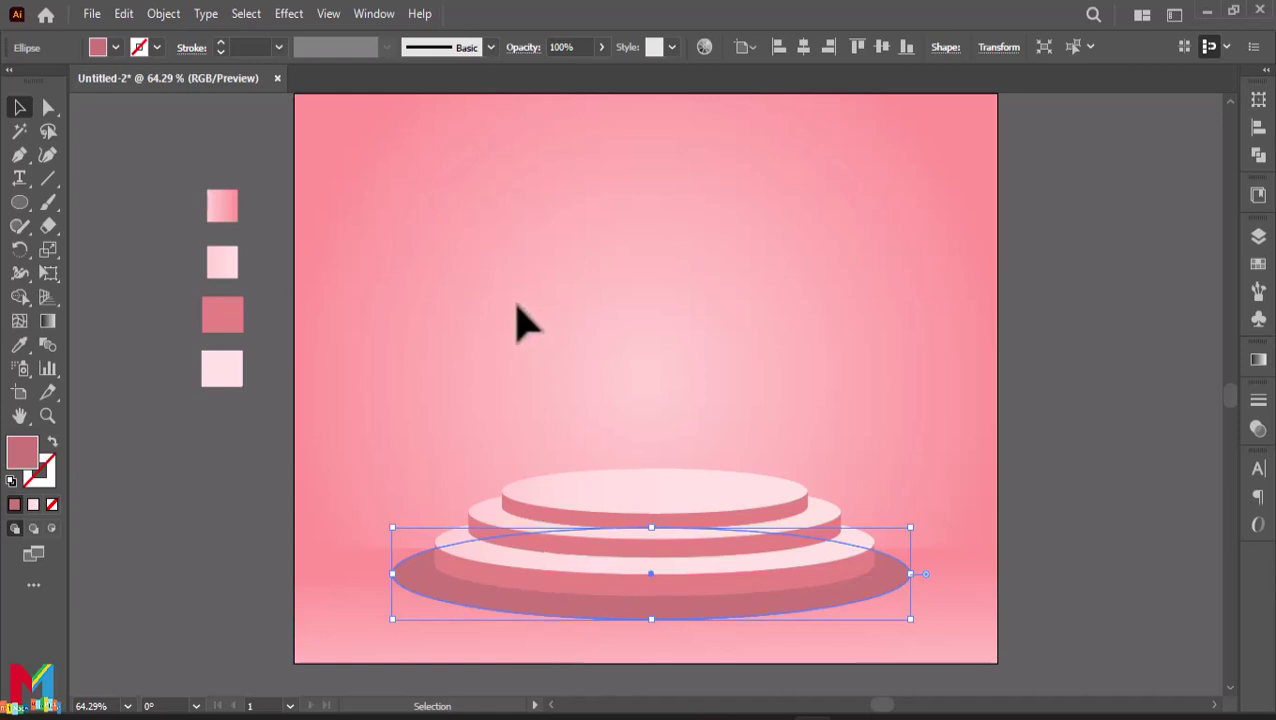
Set the shadow ellipse's blending mode to Multiply
left_click(525, 50)
left_click(384, 80)
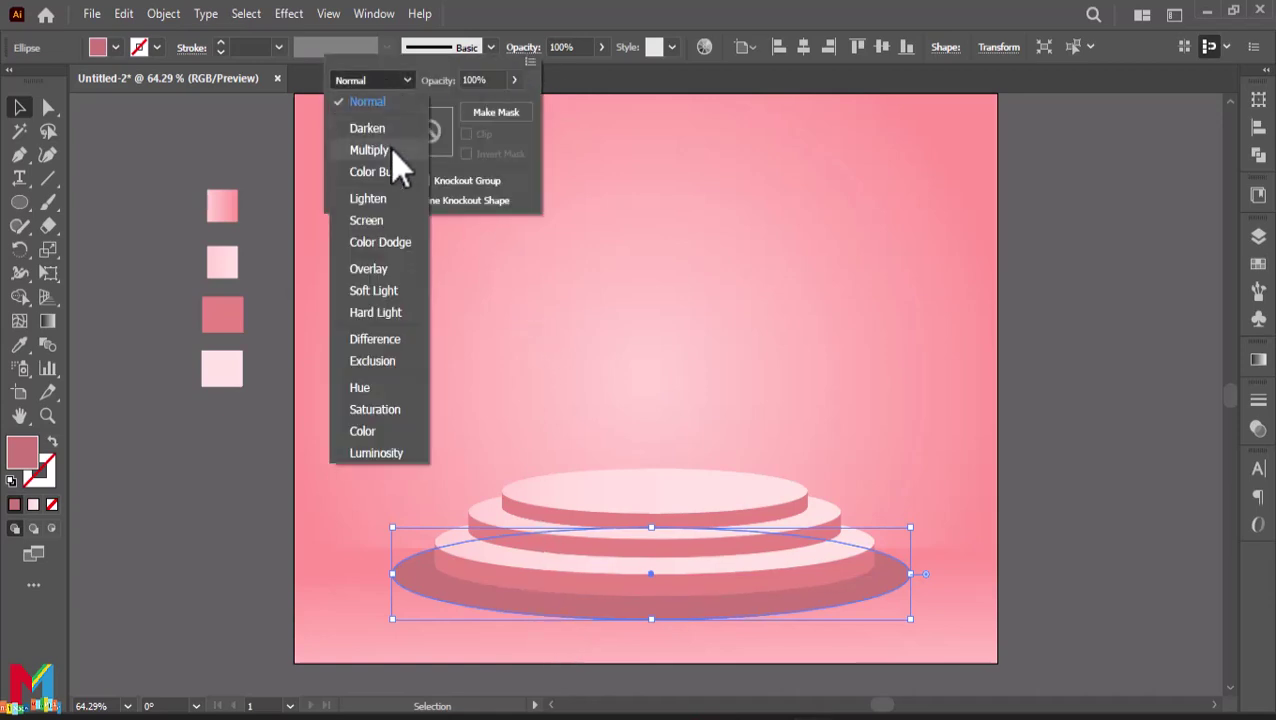
left_click(390, 148)
left_click(213, 460)
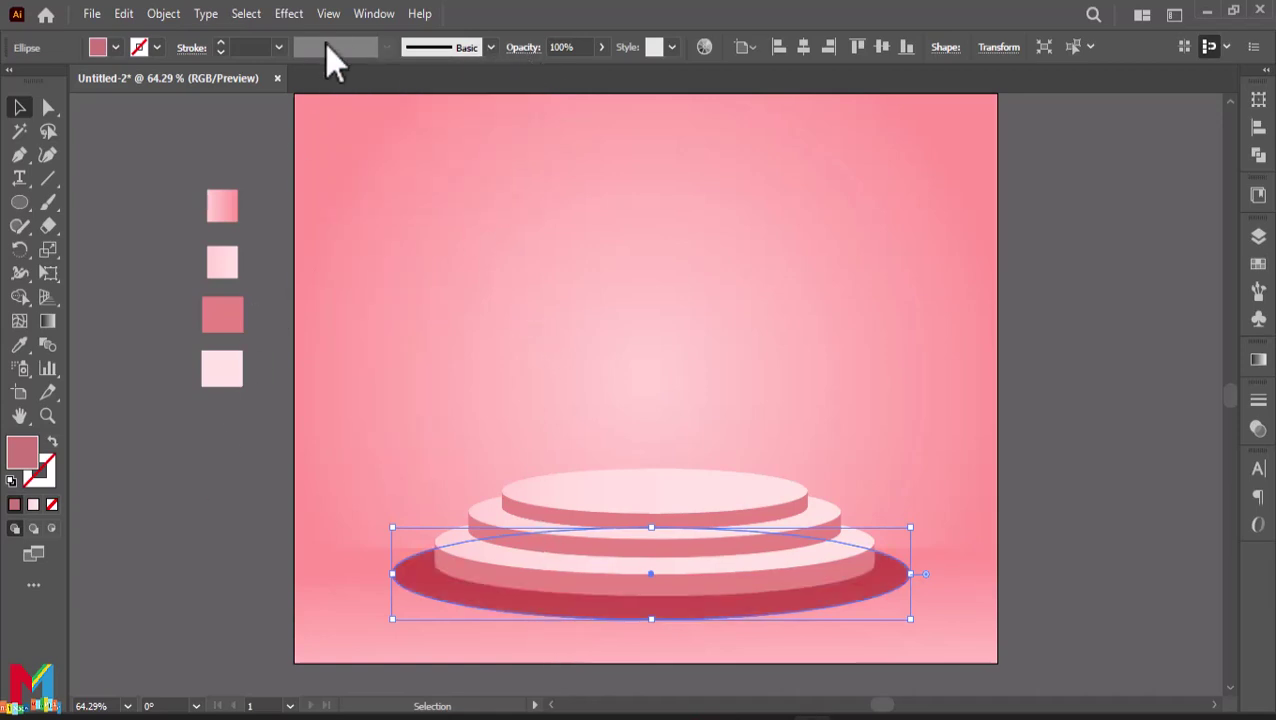
Apply a Gaussian Blur with a radius of about 17.34 pixels to the shadow ellipse and deselect it
left_click(297, 14)
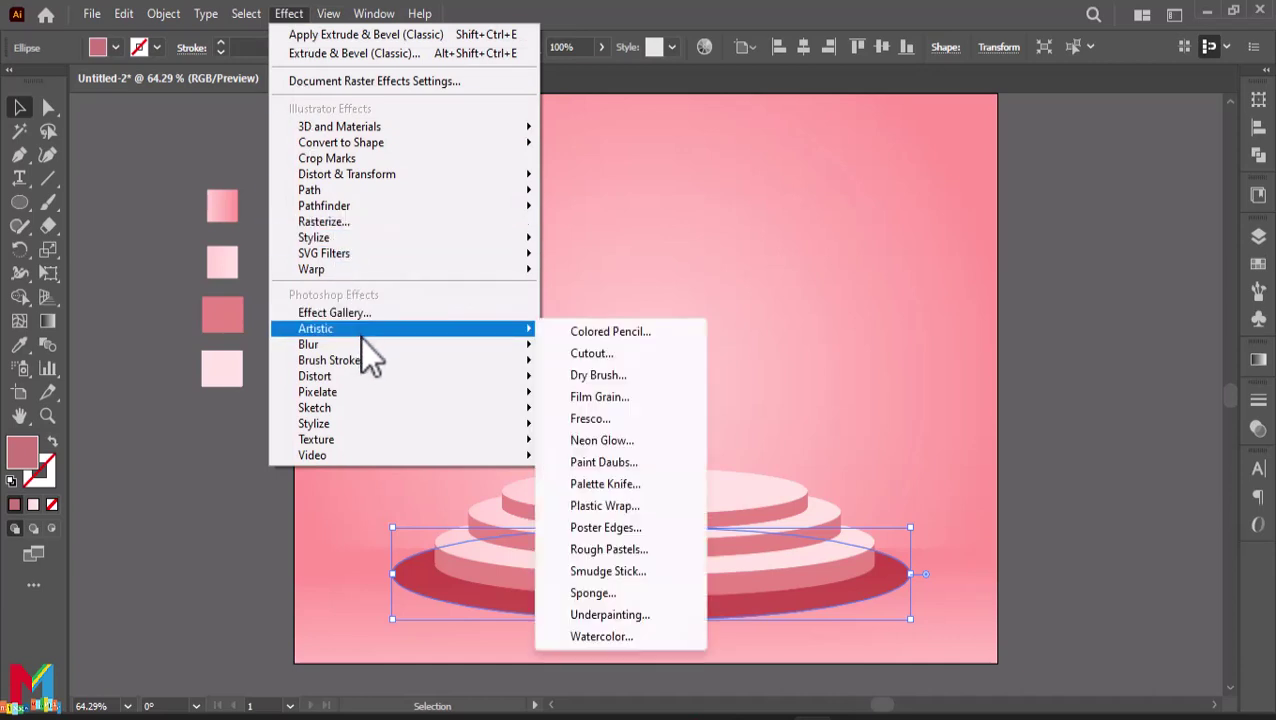
mouse_move(371, 347)
left_click(620, 346)
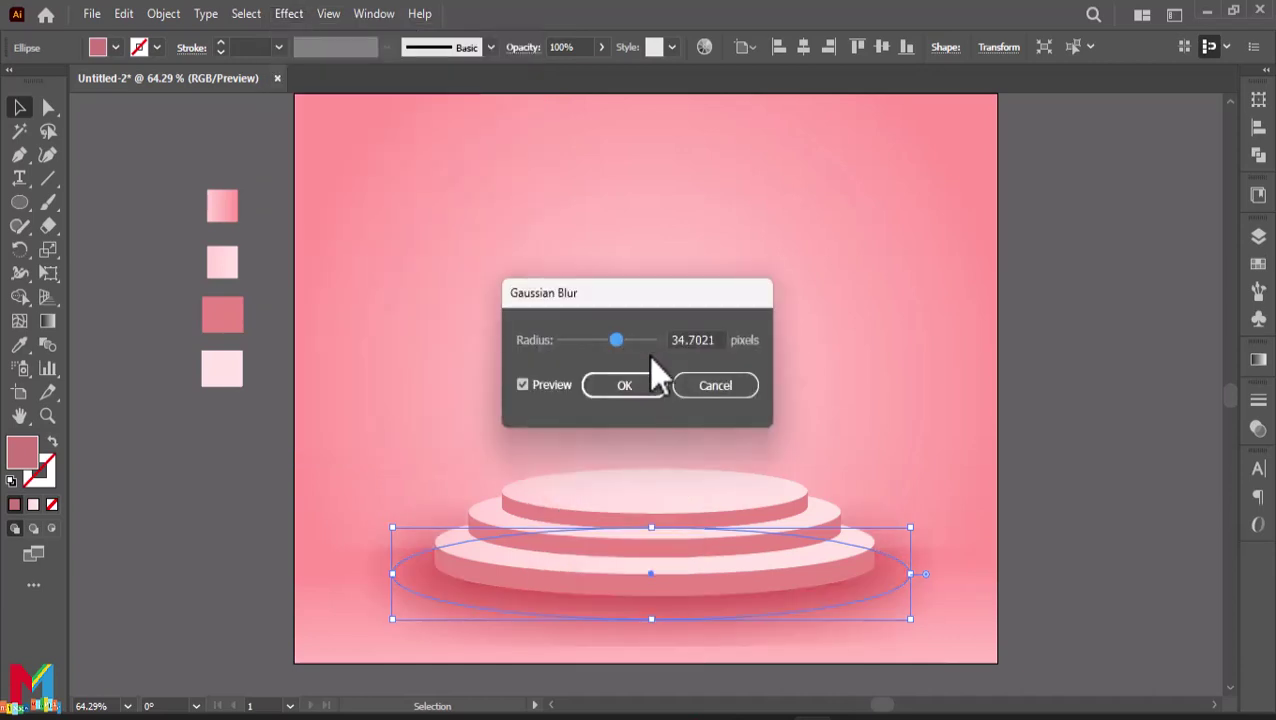
left_click_drag(616, 338, 608, 339)
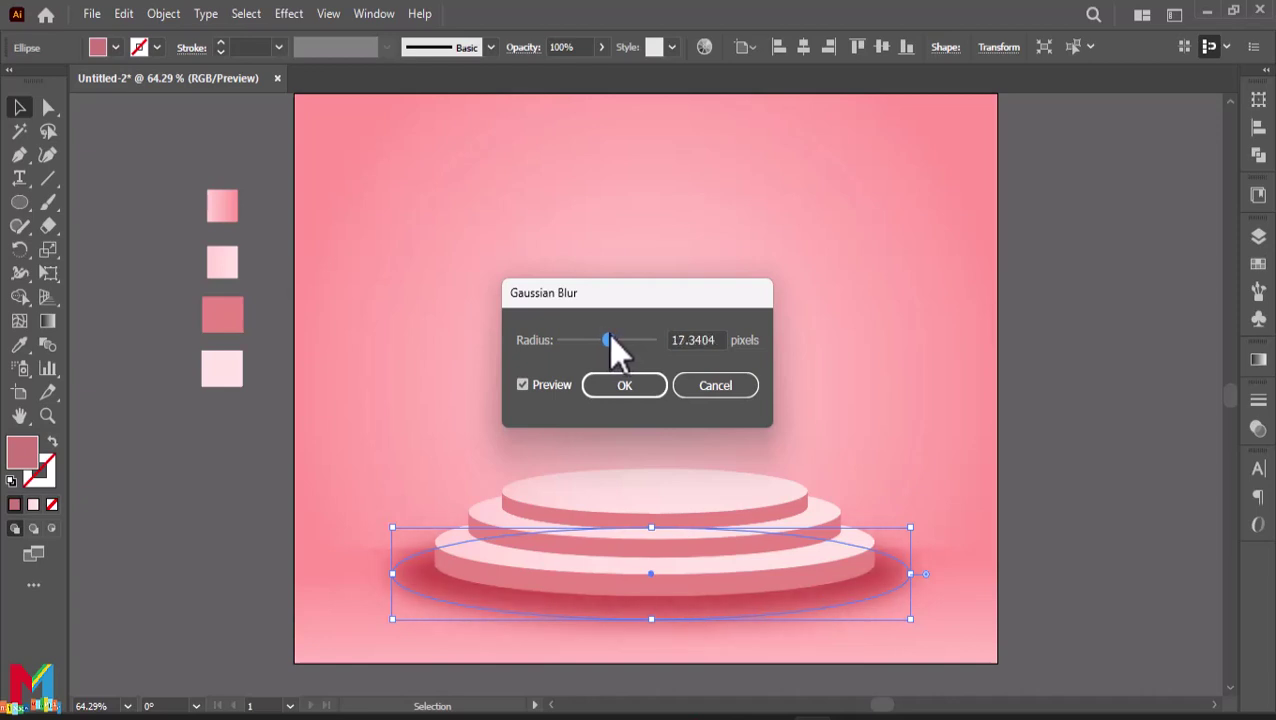
left_click(625, 384)
left_click(377, 556)
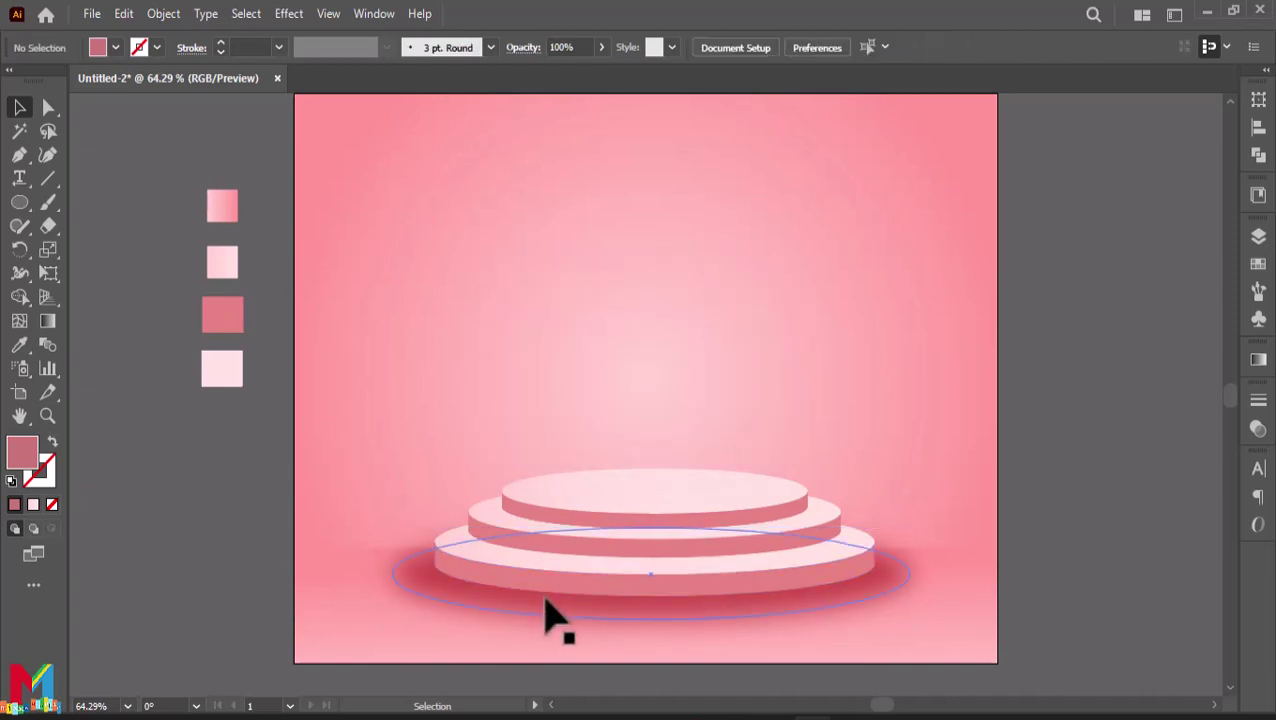
Shift the blurred shadow slightly left and reduce its opacity to 71%
left_click_drag(540, 606, 533, 609)
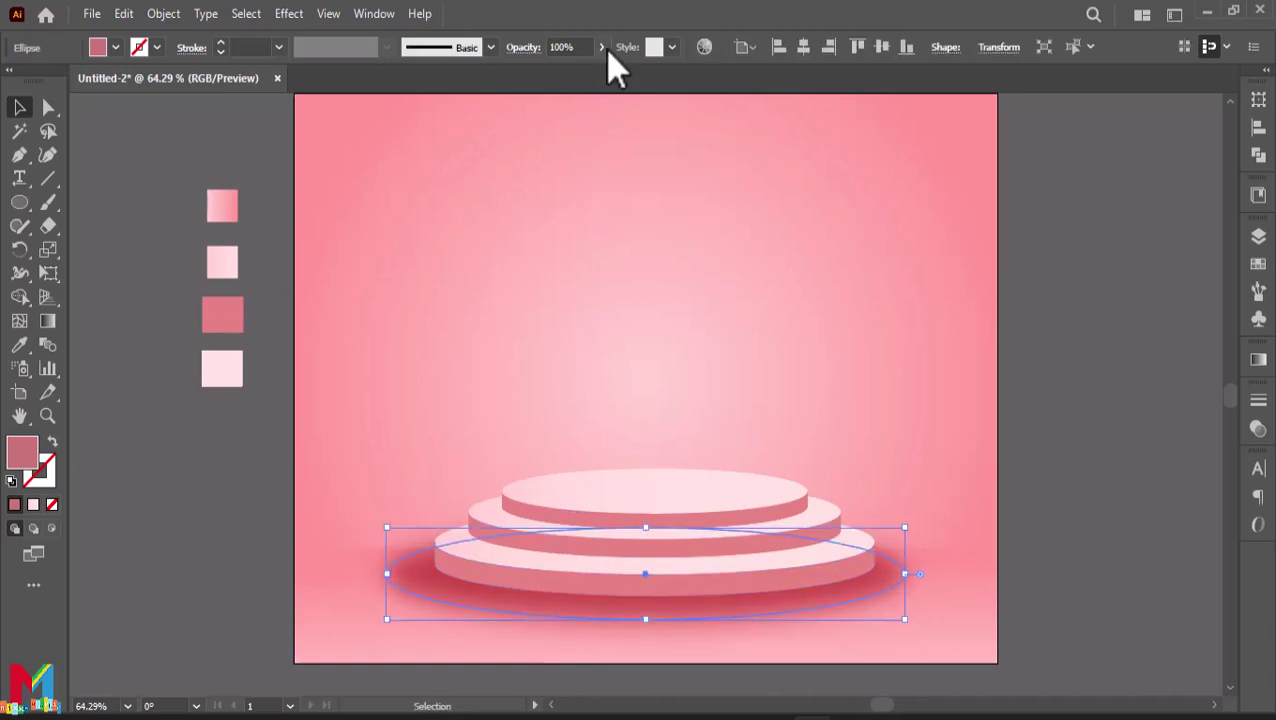
left_click_drag(589, 69, 575, 68)
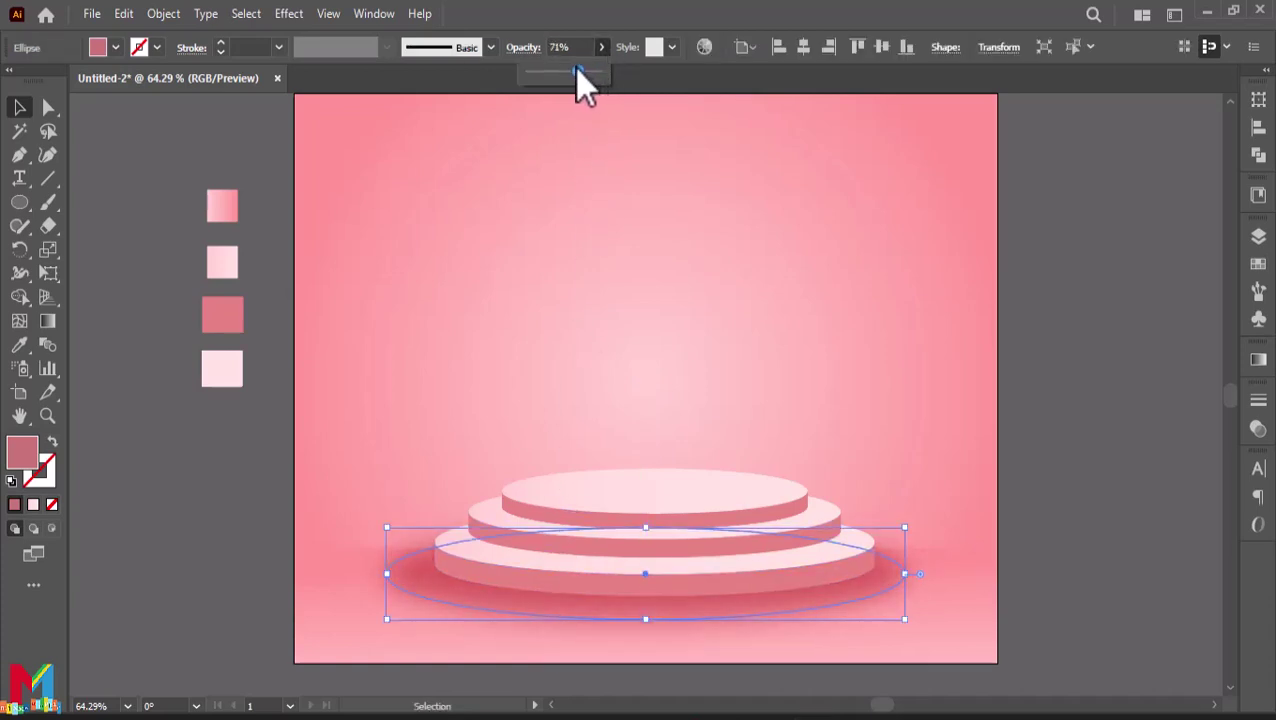
left_click(263, 482)
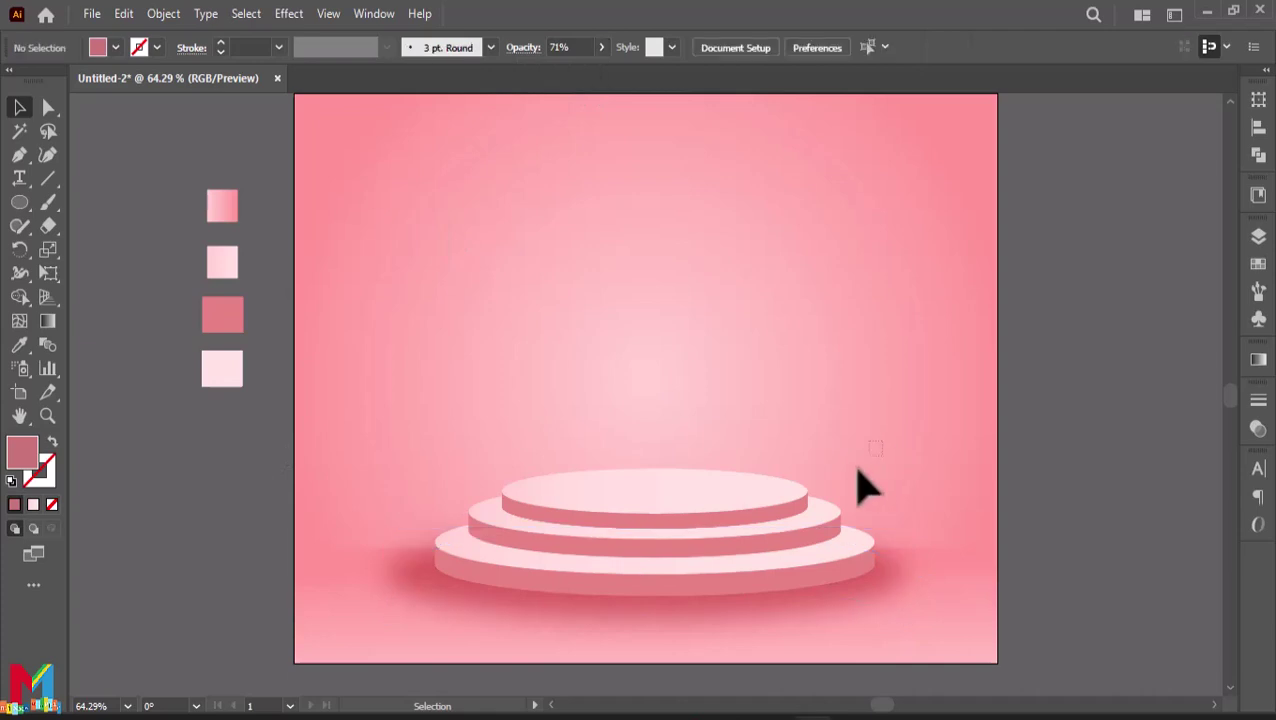
Select the three podium tiers together and move them slightly down and left over the shadow
left_click_drag(857, 470, 513, 603)
mouse_move(589, 571)
left_mouse_down()
mouse_move(588, 601)
mouse_move(578, 587)
left_mouse_up()
left_click(1001, 488)
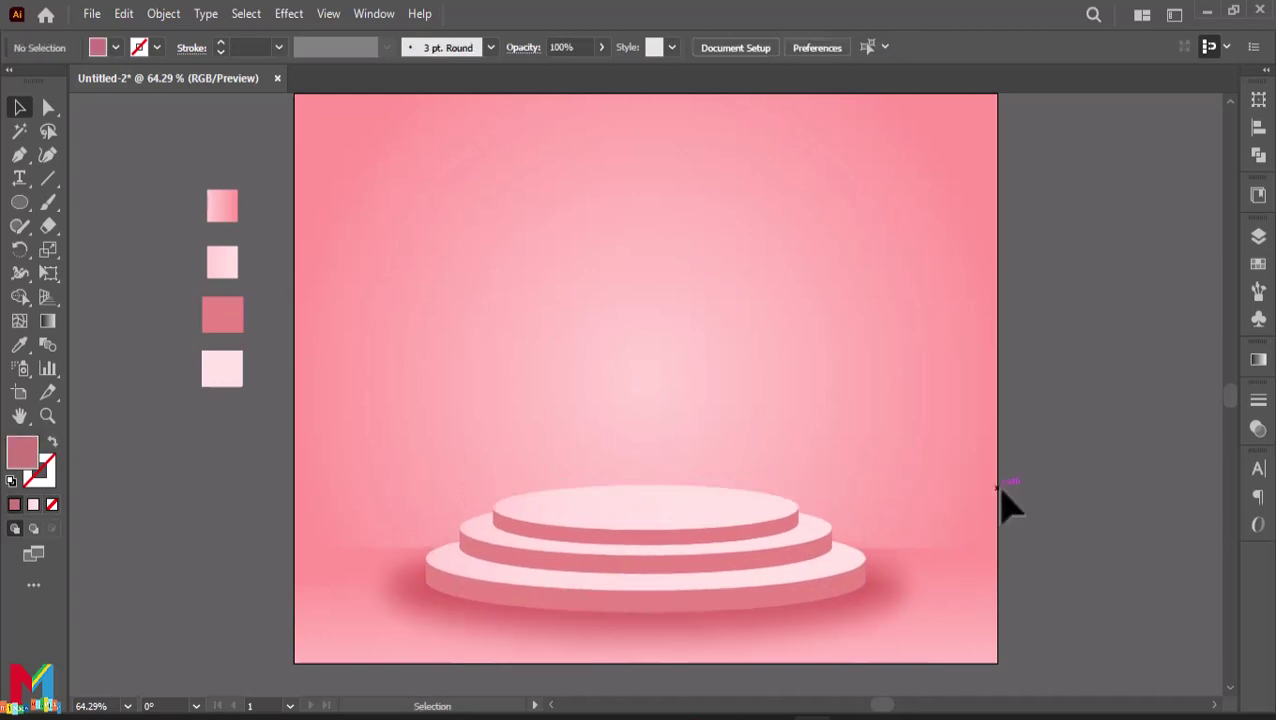
Draw a near-circular ellipse with the white-to-pink radial gradient on the wall and move it up, clear of the podium
scroll(265, 330, "up", 2)
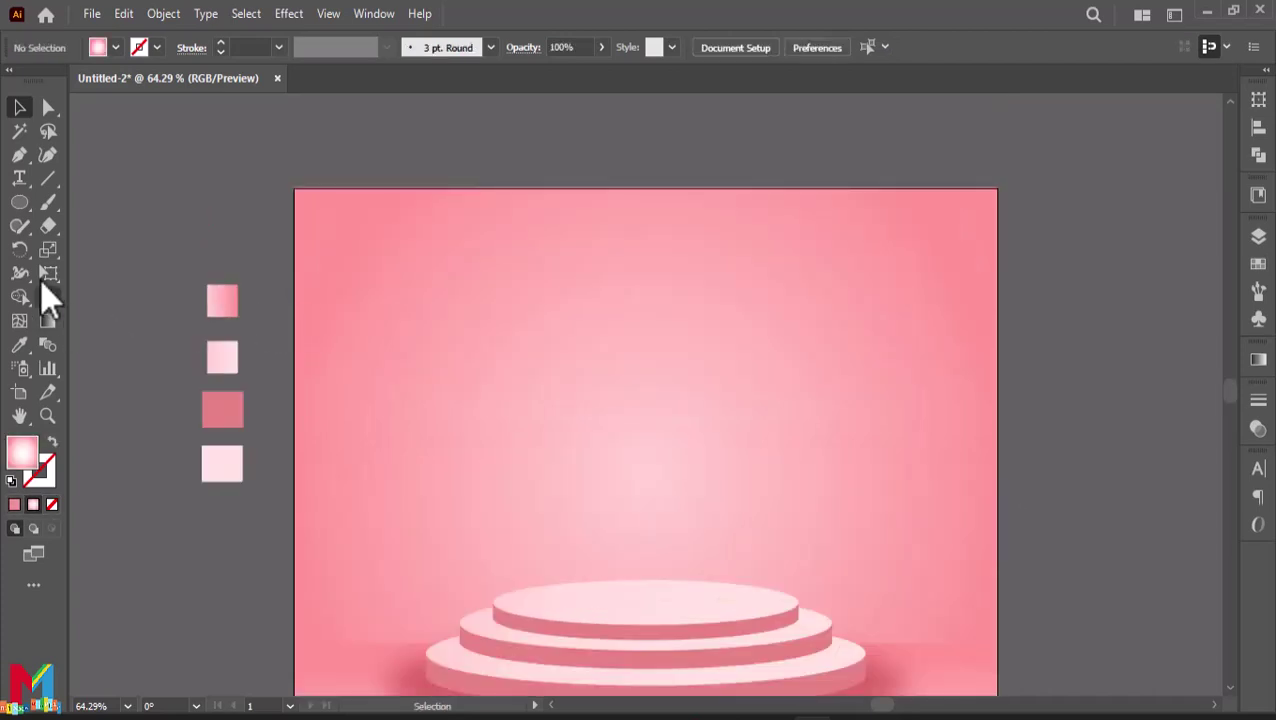
left_click(20, 203)
left_click_drag(712, 342, 525, 445)
left_click(20, 107)
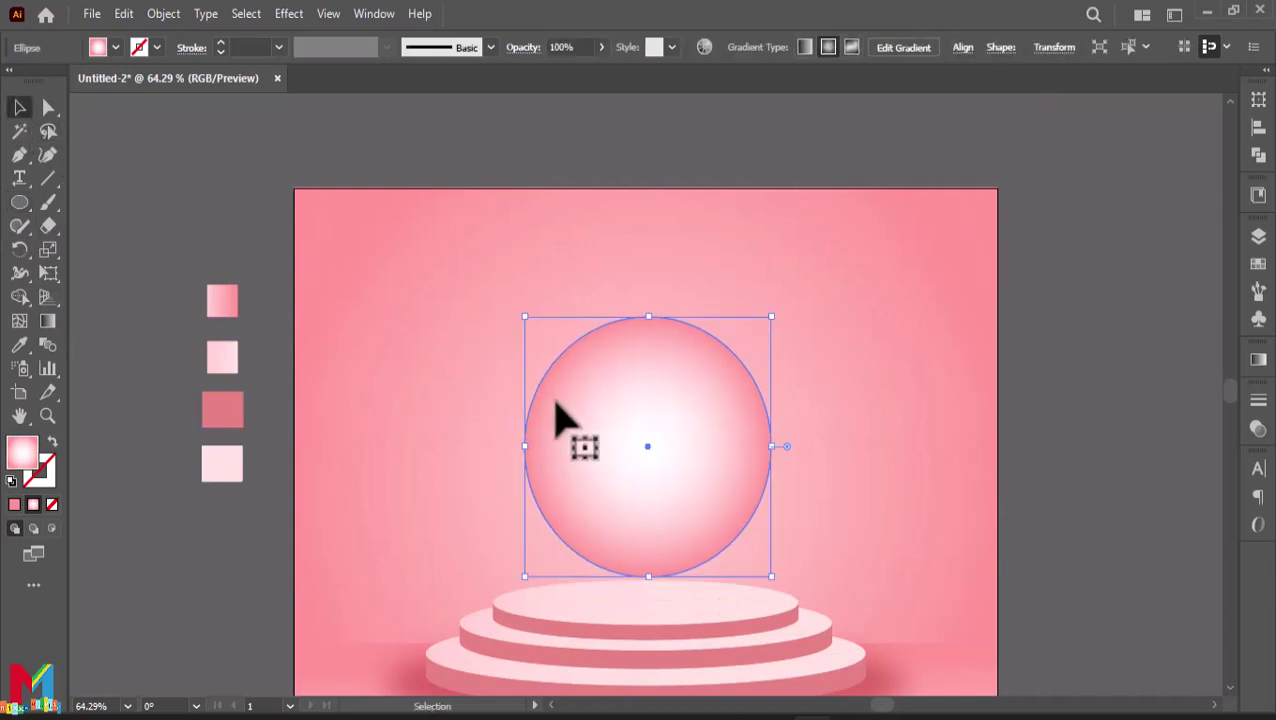
left_click_drag(630, 424, 646, 348)
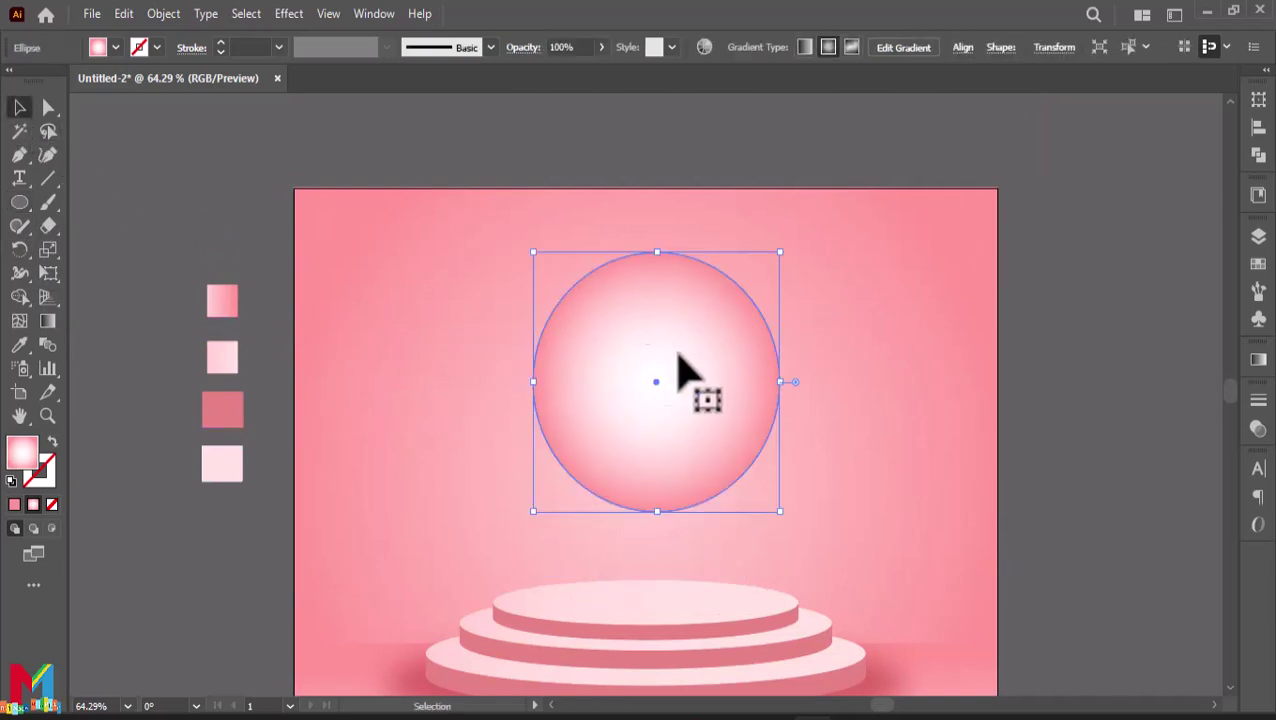
Move the ellipse gradient's pink stop to location 100% and set that stop's opacity to 0%
left_click(1258, 360)
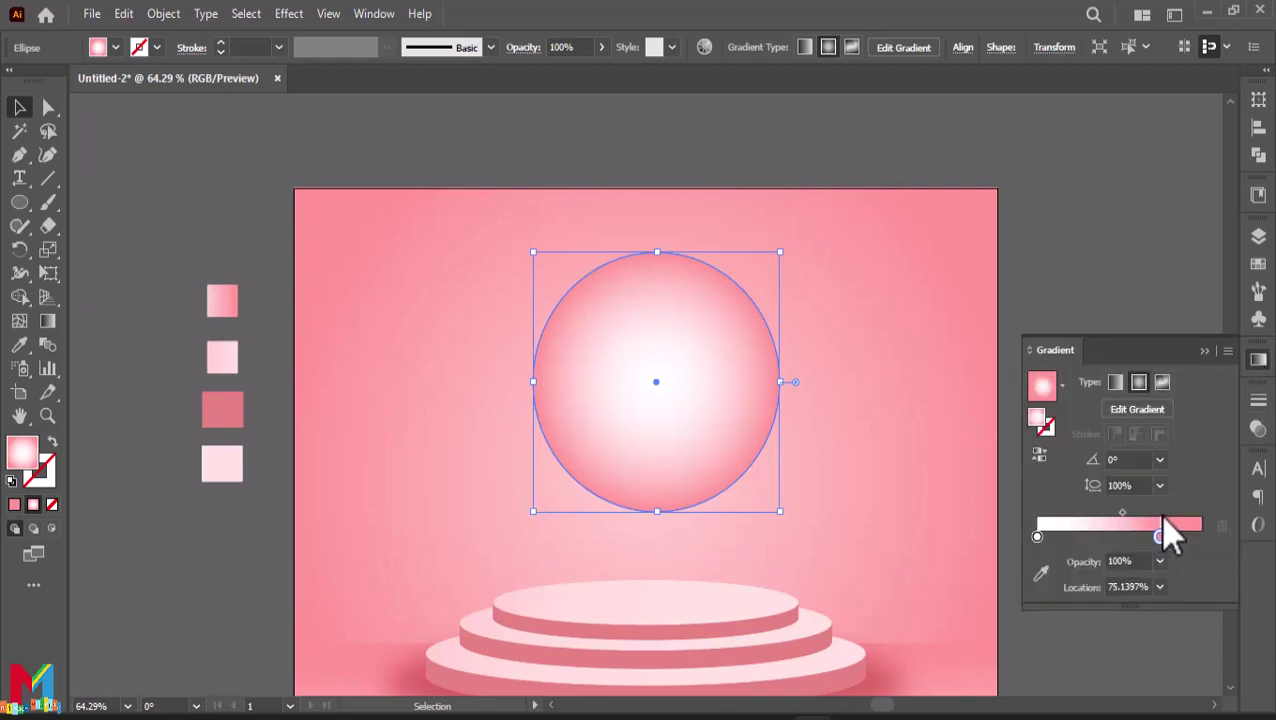
left_click_drag(1155, 515, 1168, 513)
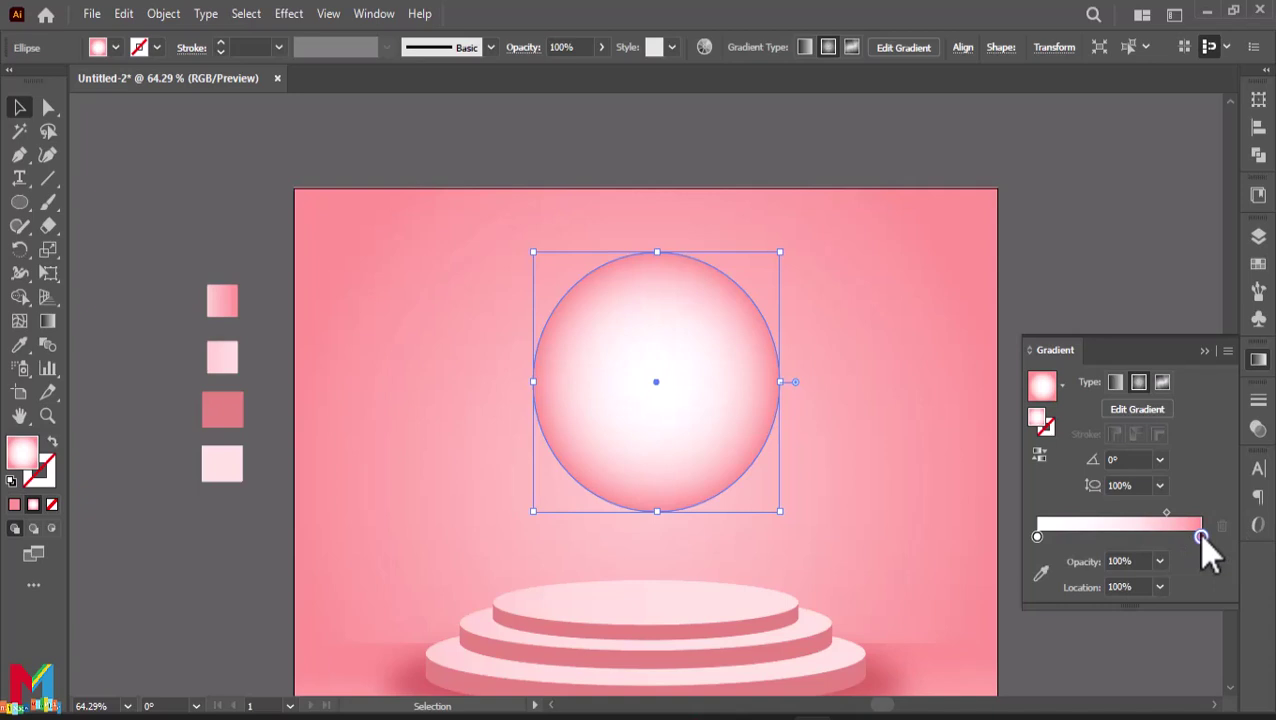
left_click(1160, 561)
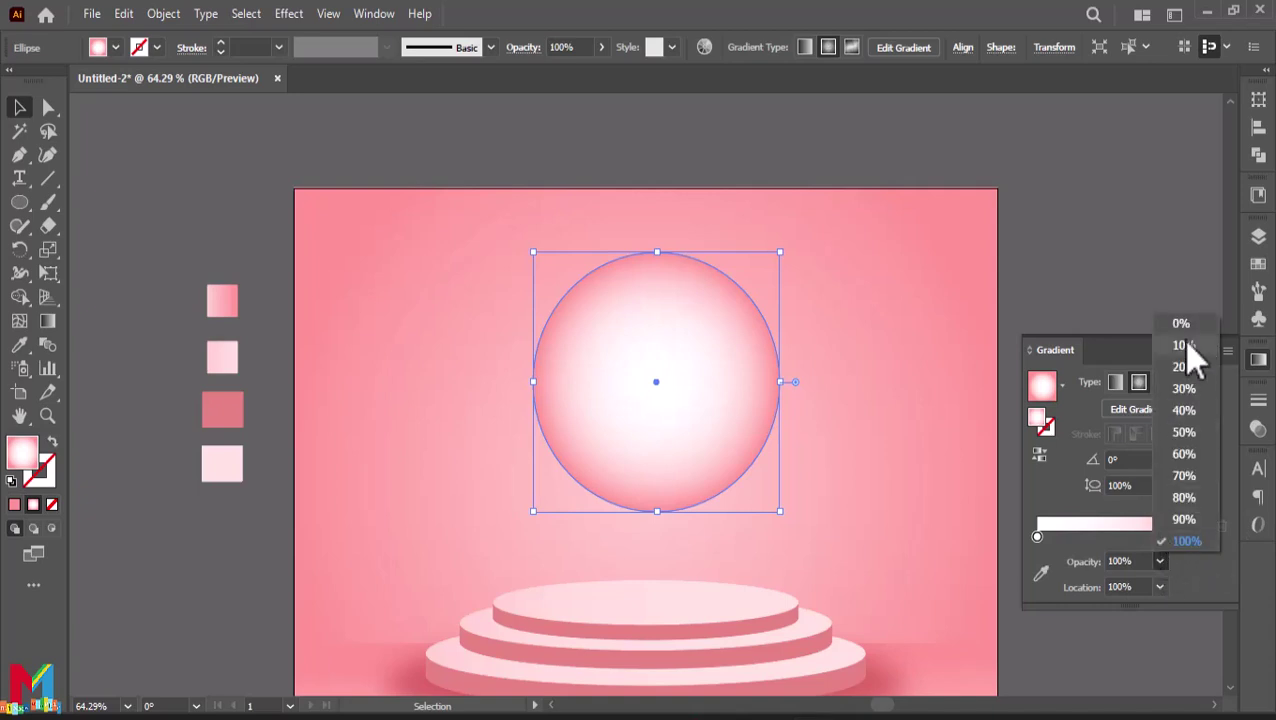
left_click(1186, 326)
left_click(983, 370)
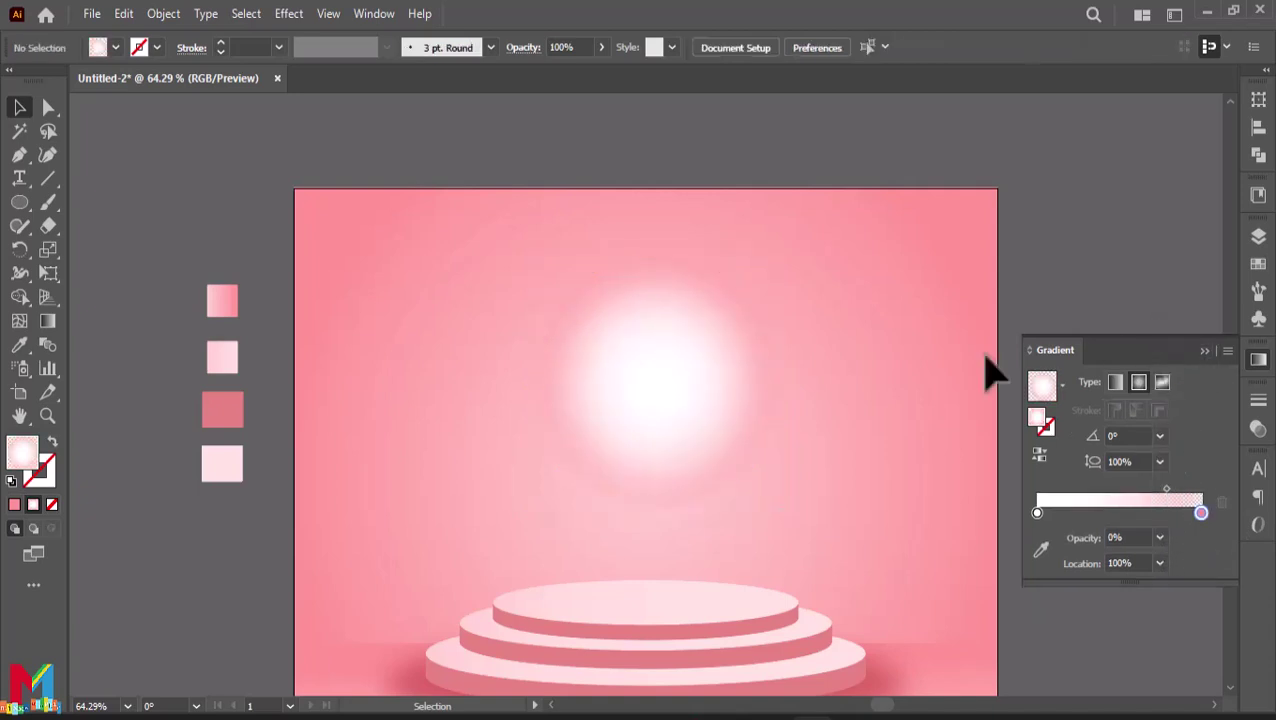
Redirect the ellipse's radial gradient vertically so the white starts at its top edge and fades out at its bottom edge
left_click(650, 400)
left_click(47, 321)
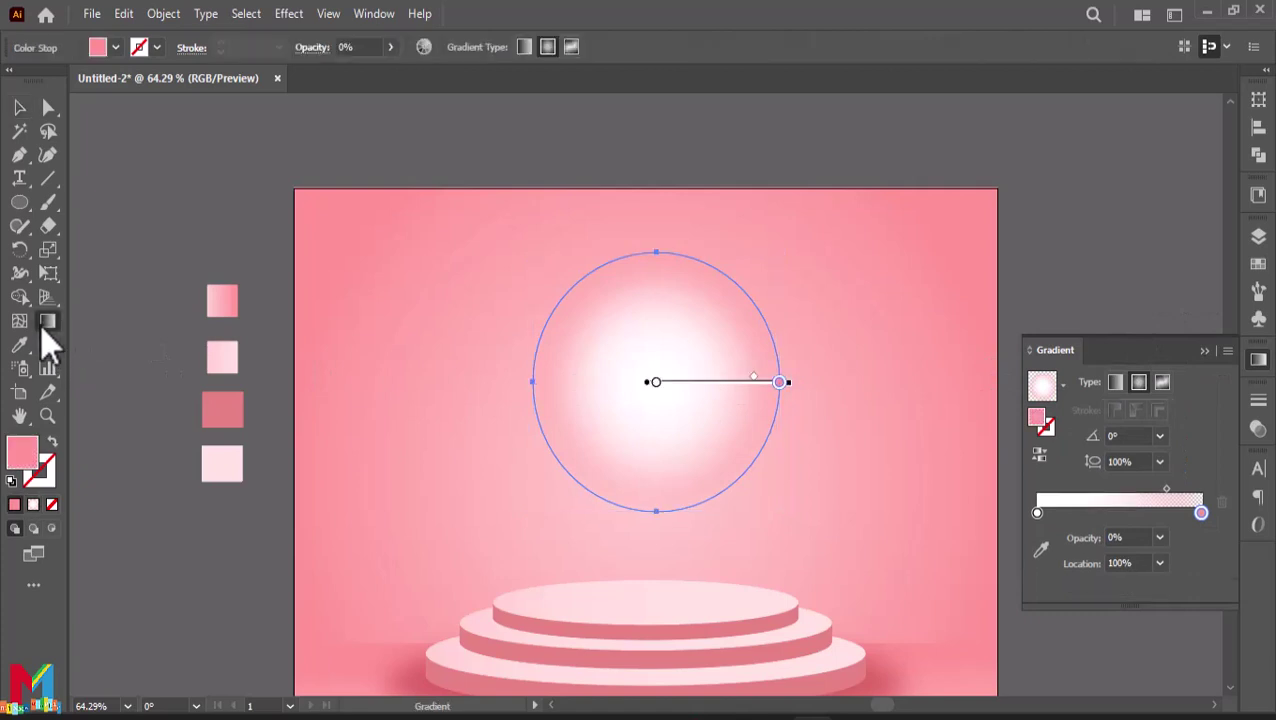
left_click(656, 381)
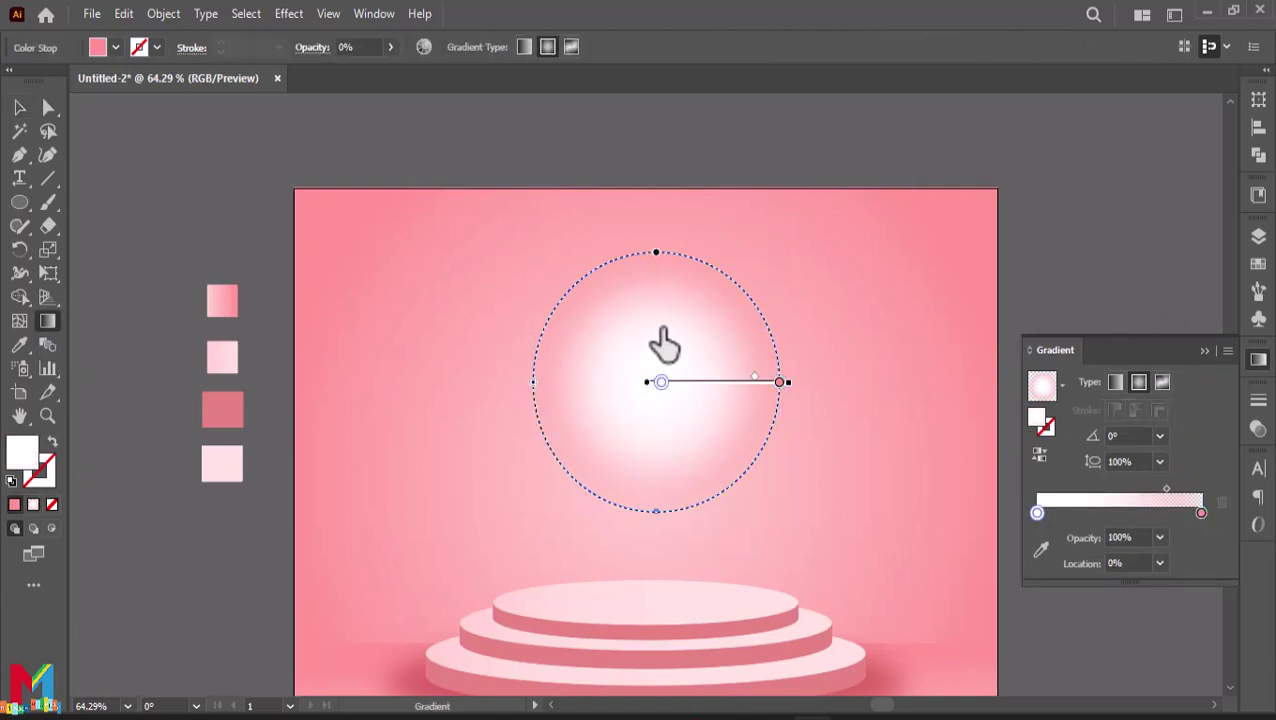
left_click(656, 382)
left_click_drag(646, 383, 657, 251)
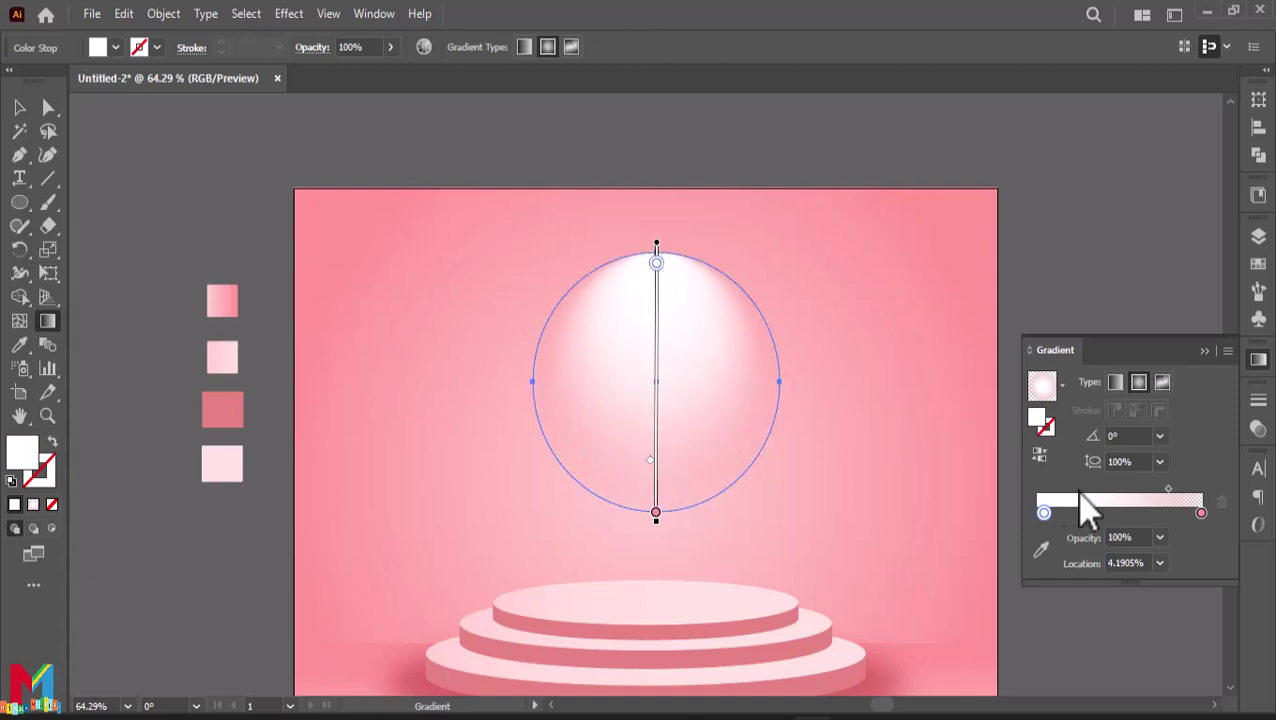
Try the white gradient stop at about 69%, undo it, and set the gradient midpoint to about 72% instead
left_click_drag(1046, 514, 1150, 513)
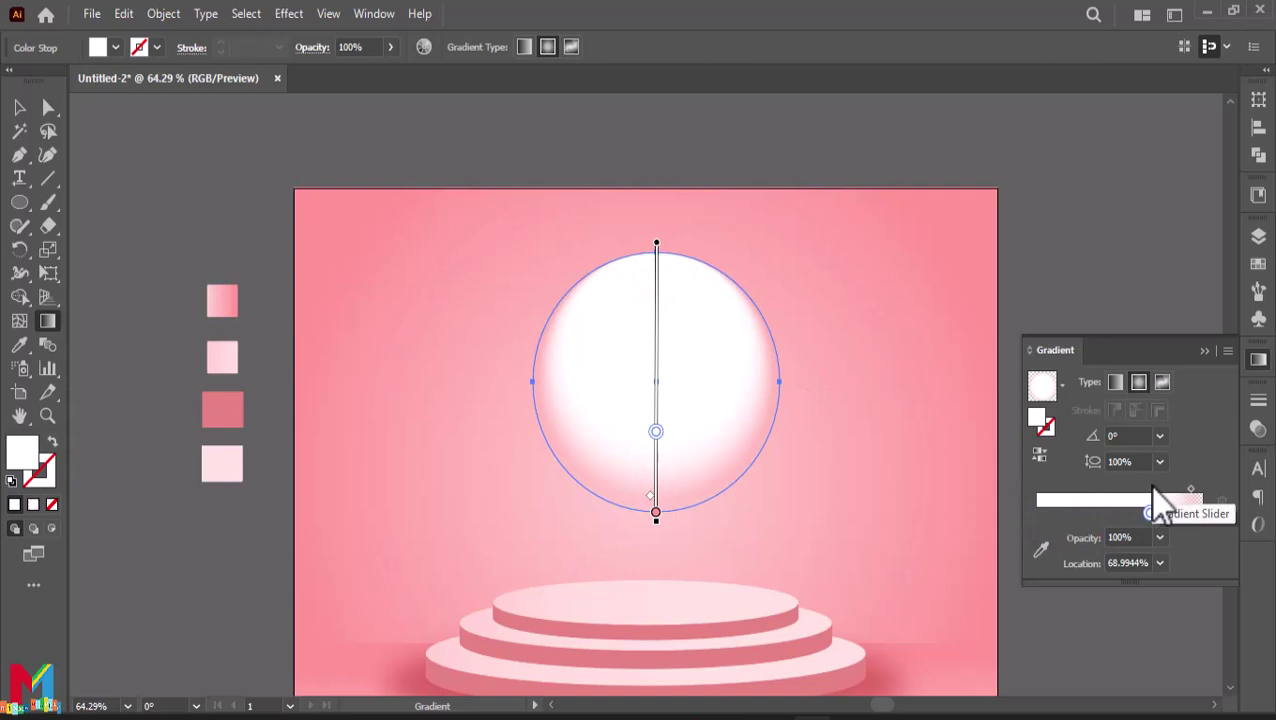
key("ctrl+z")
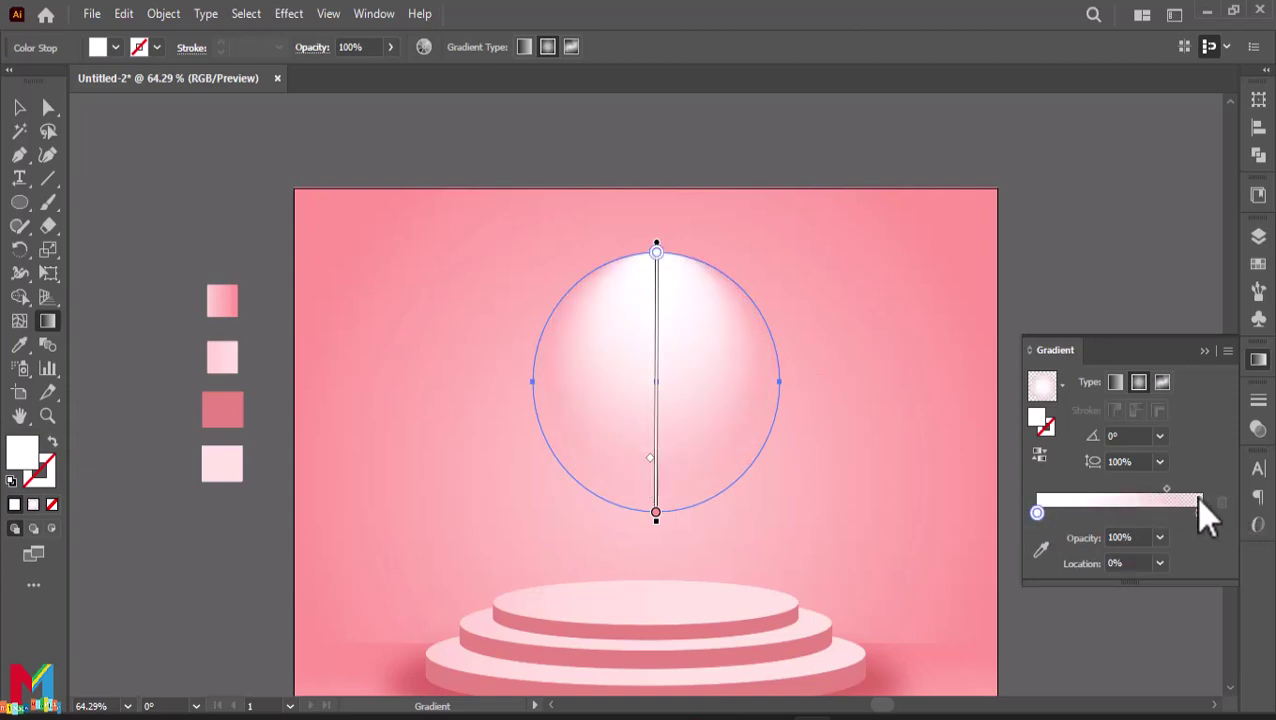
left_click_drag(1166, 494, 1152, 494)
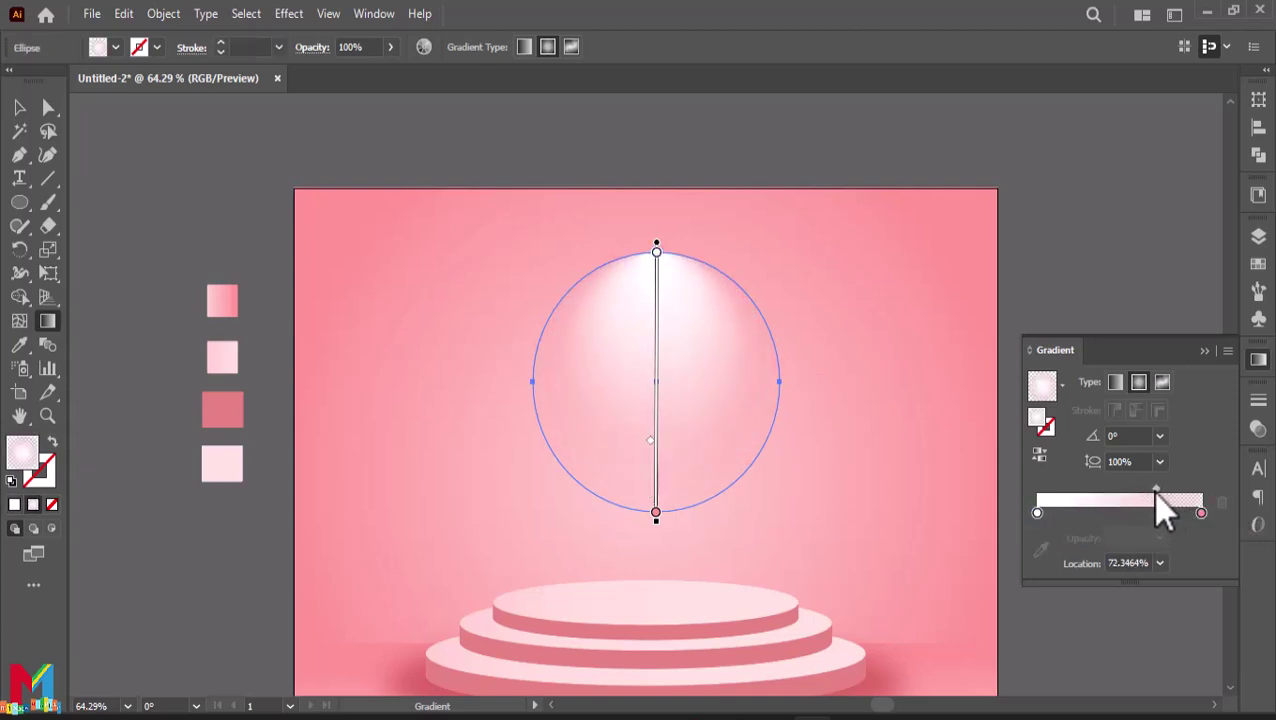
left_click(1205, 351)
Try a longer, tilted gradient starting above the ellipse, undo it, and deselect the ellipse
mouse_move(643, 198)
left_mouse_down()
mouse_move(651, 510)
mouse_move(609, 490)
mouse_move(621, 488)
left_mouse_up()
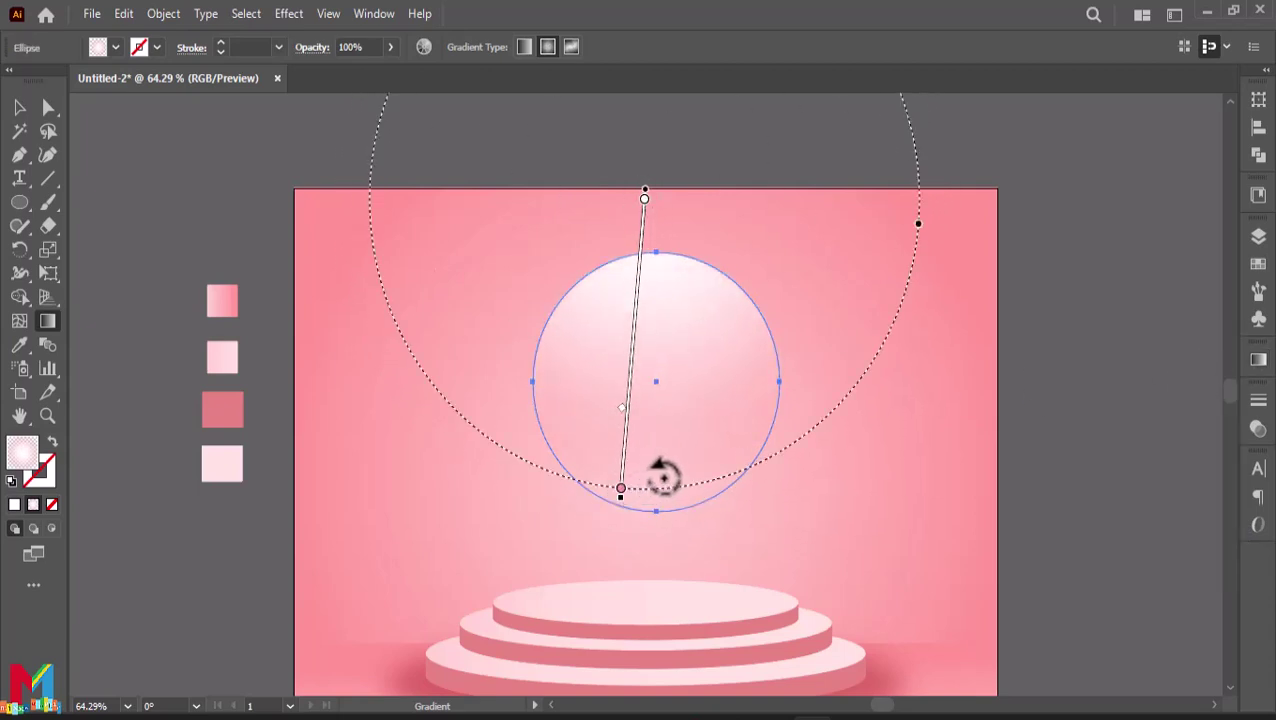
key("ctrl+z")
key("ctrl+z")
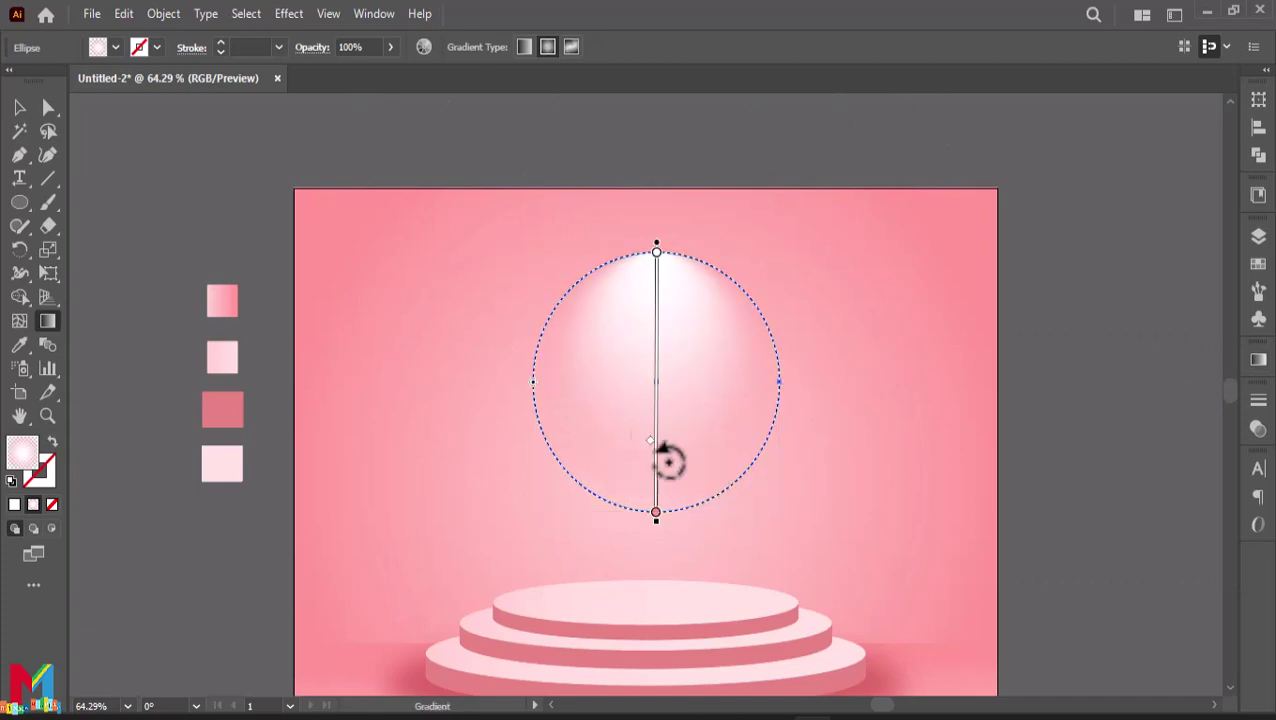
left_click(19, 107)
left_click(692, 200)
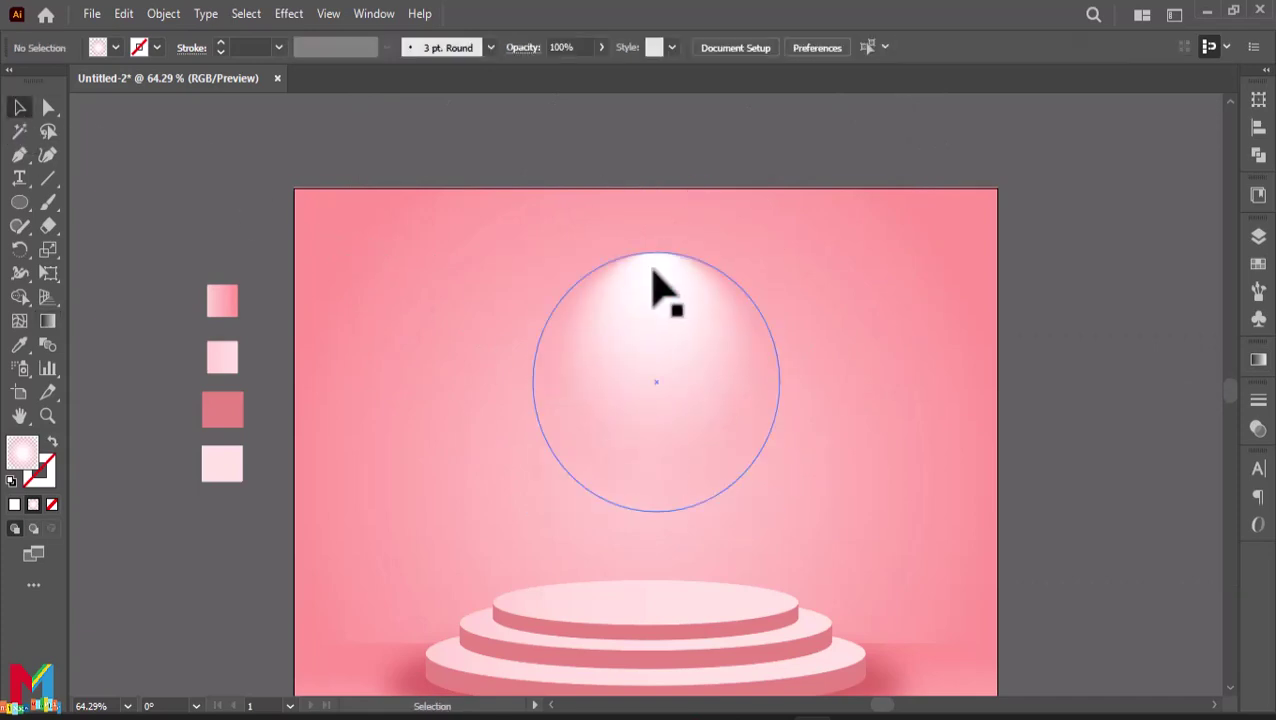
Move the white light ellipse up to the artboard's upper edge, then widen it and stretch it down over the podium
left_click_drag(655, 270, 650, 211)
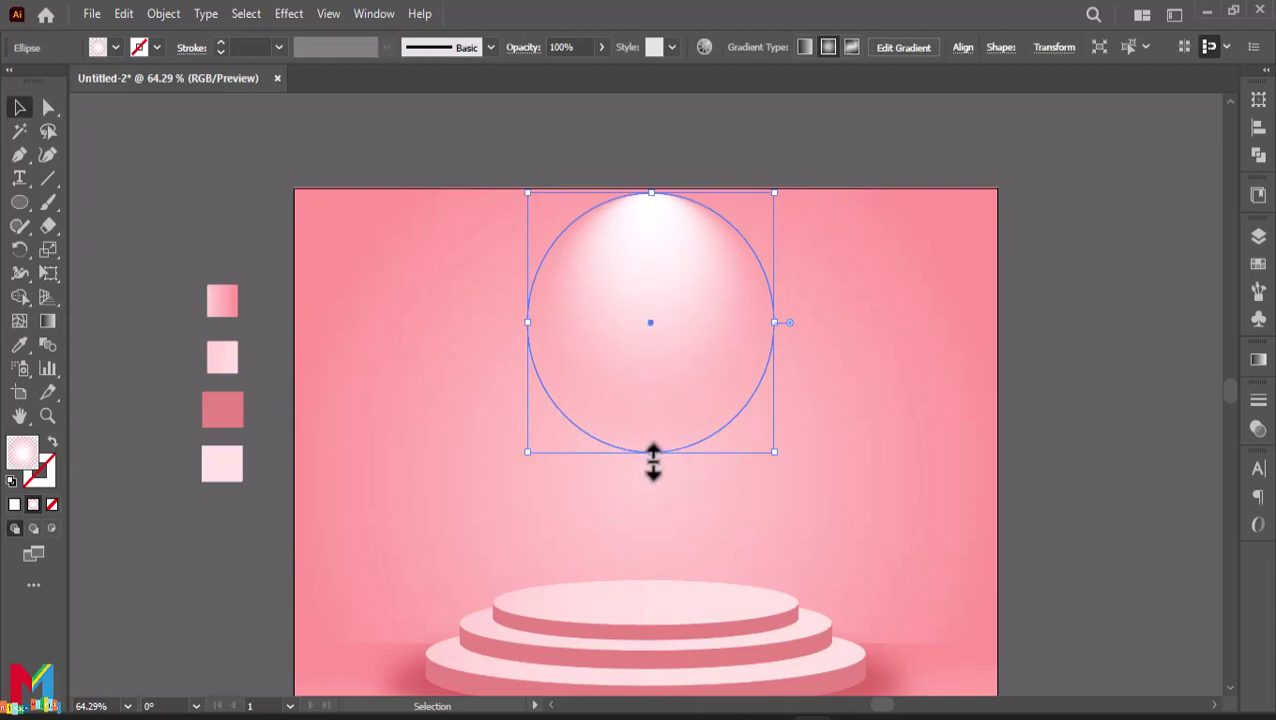
left_click_drag(652, 458, 651, 662)
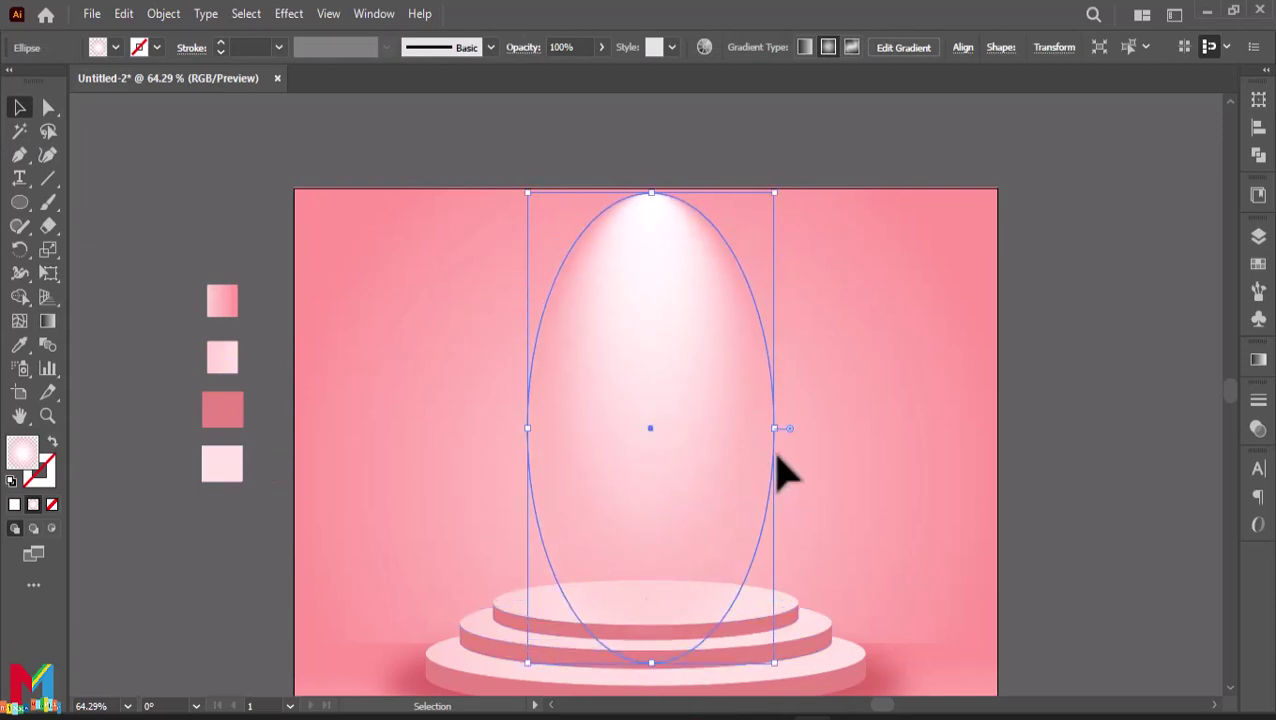
left_click_drag(782, 434, 812, 434)
left_click_drag(529, 430, 494, 430)
left_click_drag(648, 664, 651, 693)
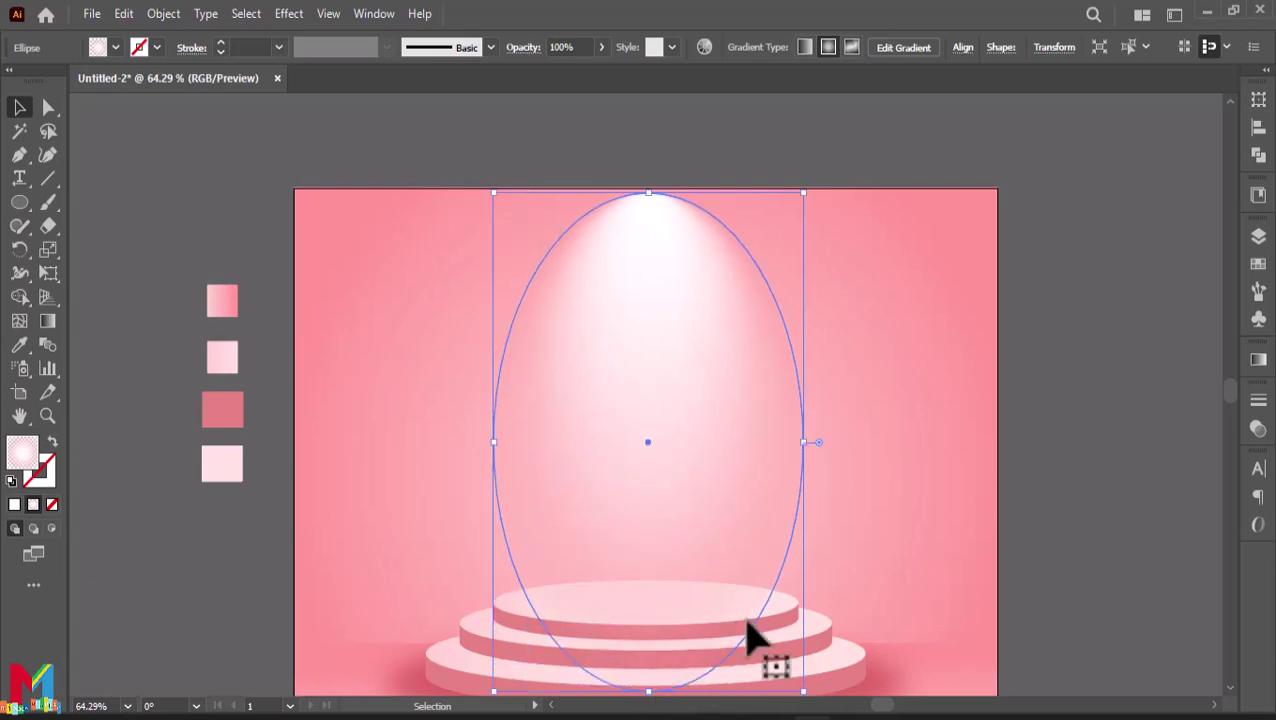
Centre the light ellipse horizontally on the artboard
left_click(1040, 478)
left_click(746, 413)
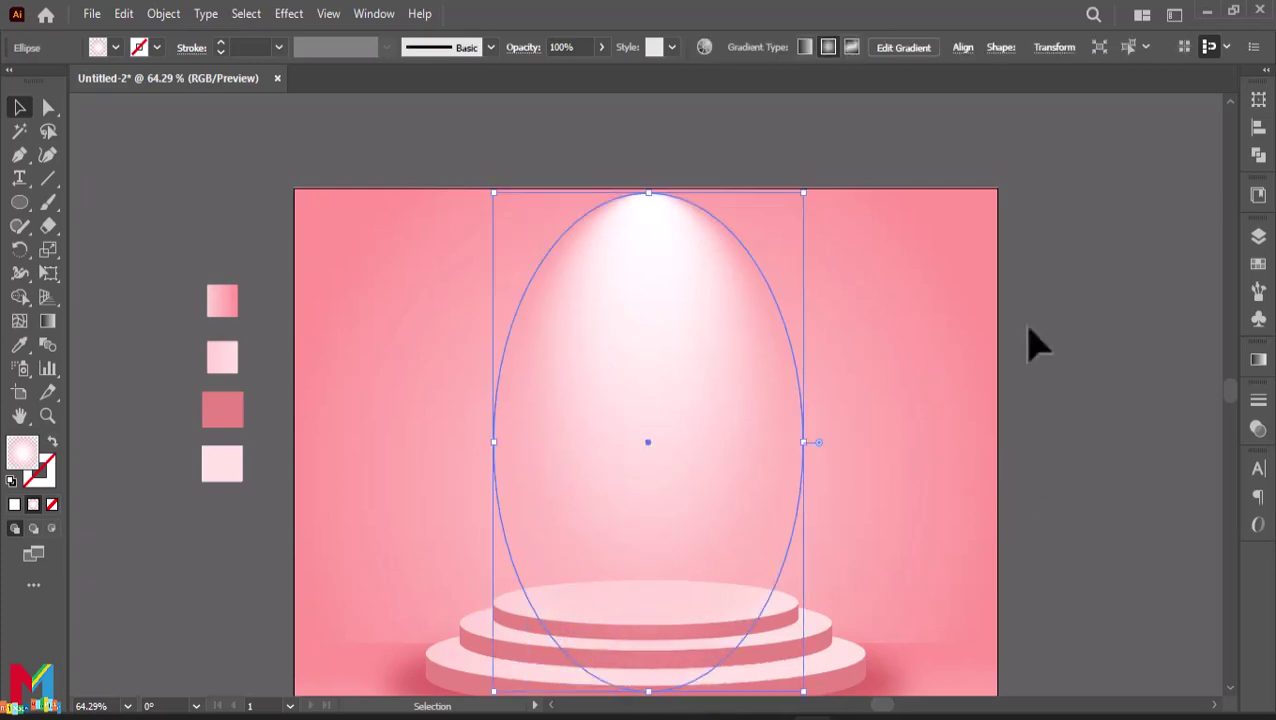
left_click(1258, 127)
left_click(1064, 143)
left_click(1089, 340)
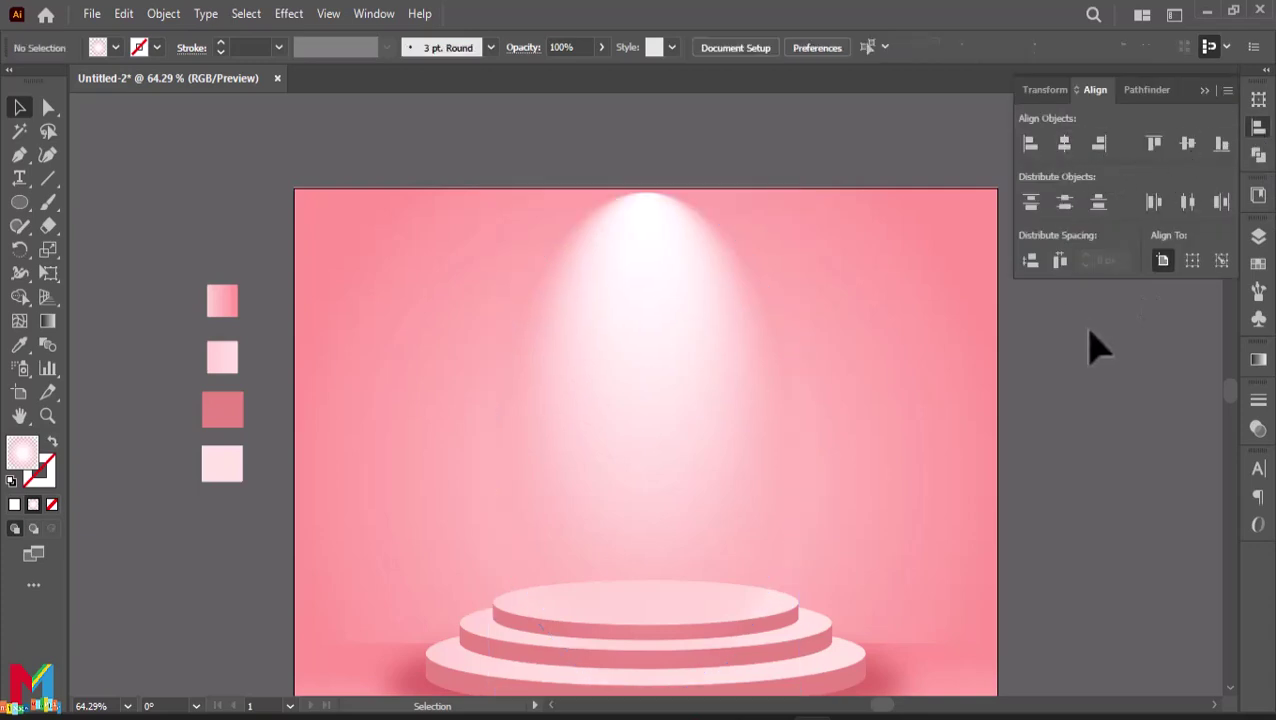
Apply a Gaussian Blur with a radius of about 19.5 pixels to the light ellipse
left_click(698, 350)
left_click(292, 15)
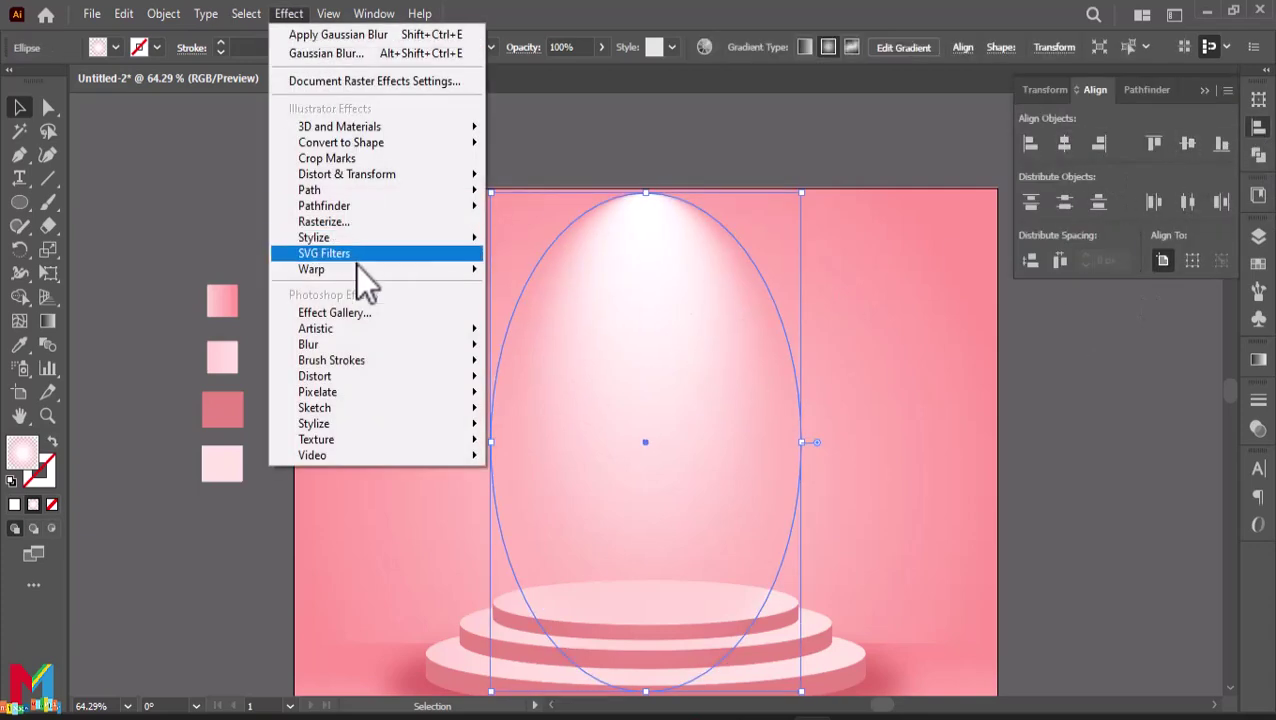
mouse_move(365, 345)
left_click(516, 347)
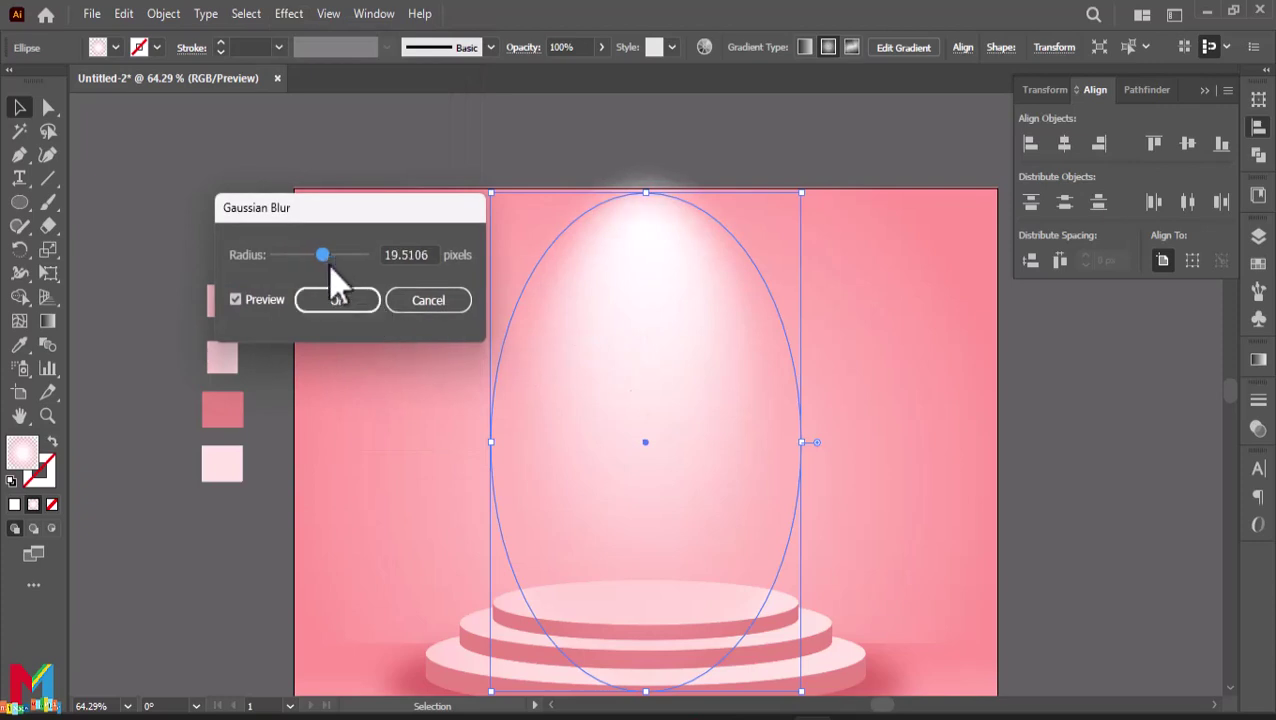
left_click(338, 302)
left_click(1045, 310)
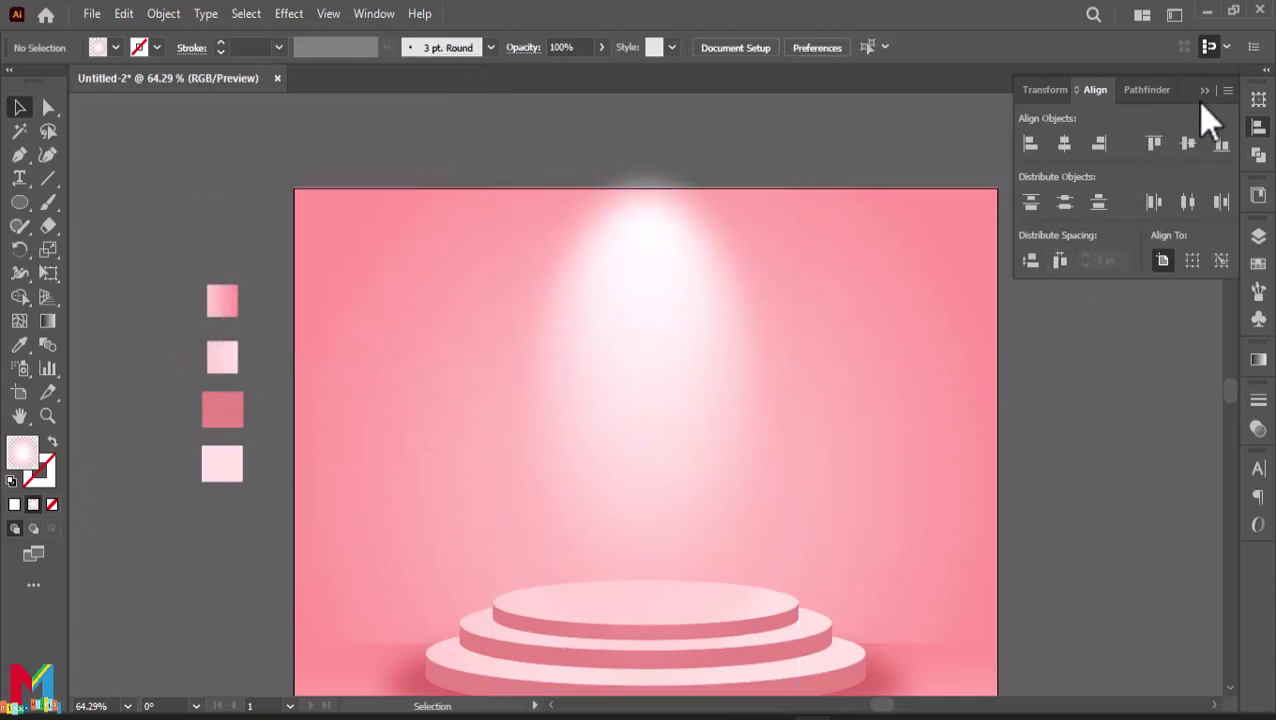
Shorten the light ellipse from below so its lower edge ends on the podium's uppermost tier
scroll(649, 683, "down", 2)
left_click(649, 683)
left_click_drag(649, 683, 638, 547)
left_click(1048, 418)
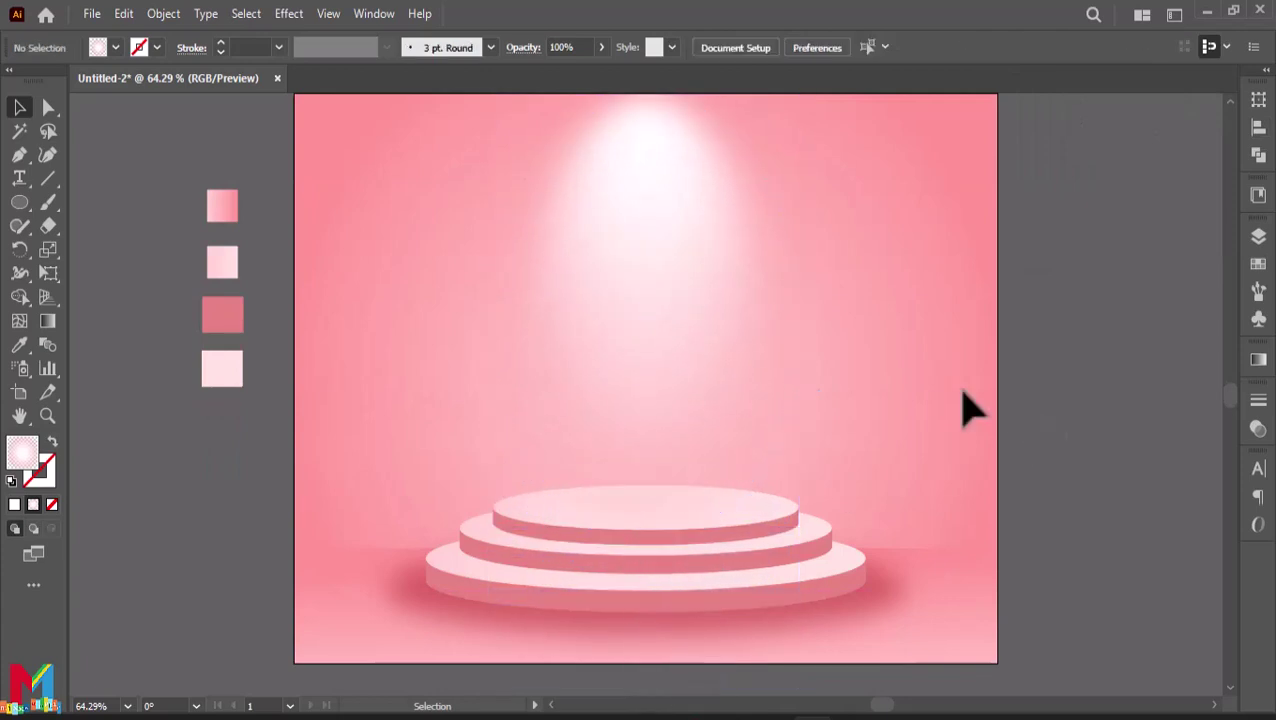
scroll(965, 408, "up", 3)
left_click(682, 400)
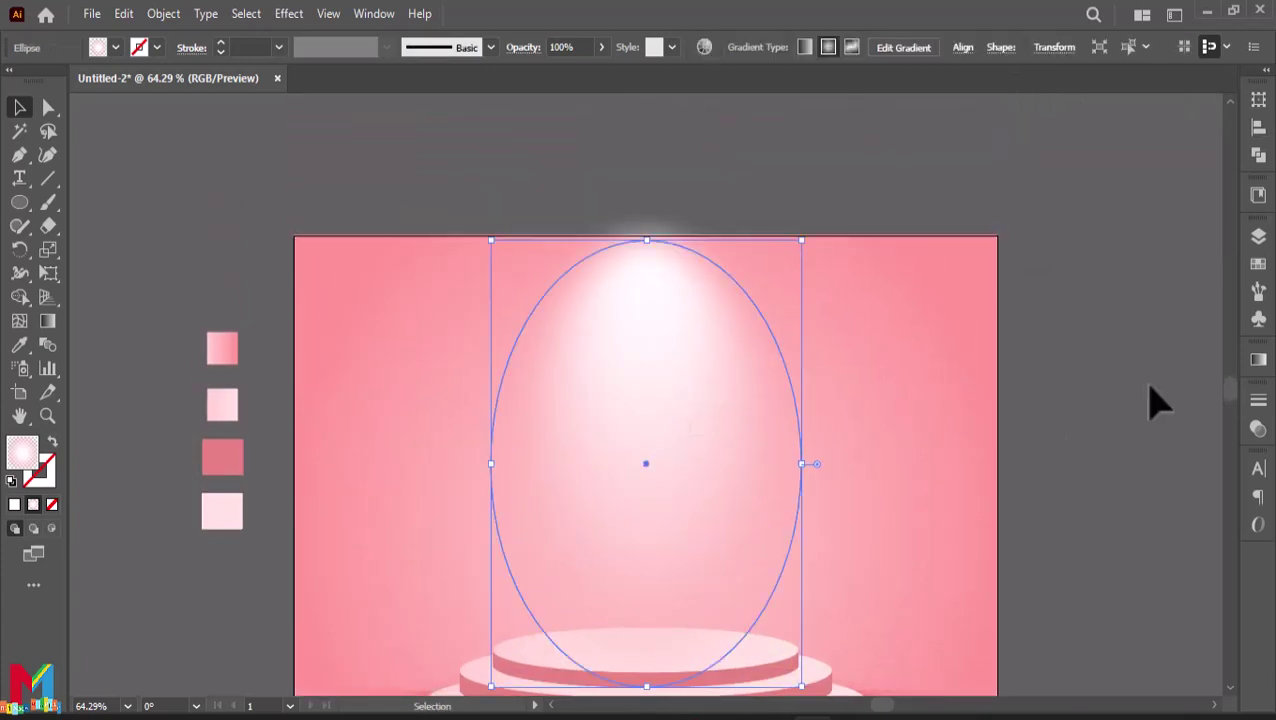
scroll(655, 427, "down", 1)
Copy the light ellipse and paste the duplicate in place
left_click(124, 14)
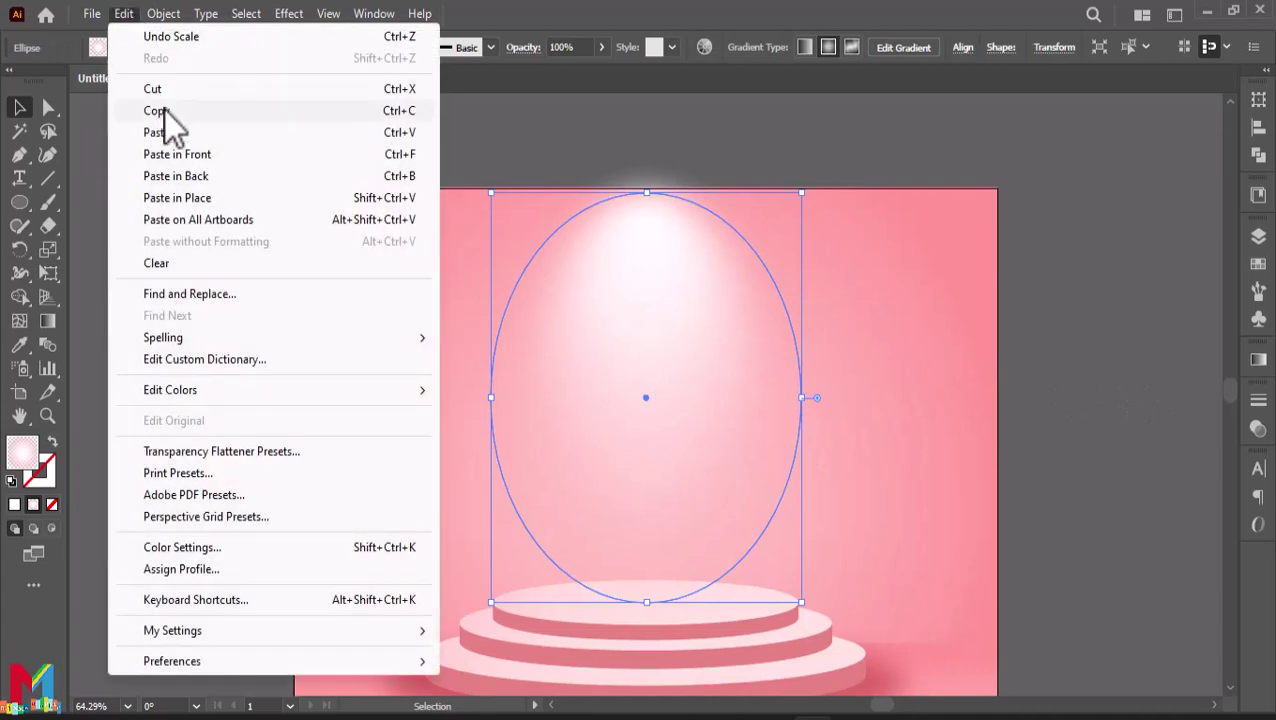
left_click(163, 110)
left_click(123, 16)
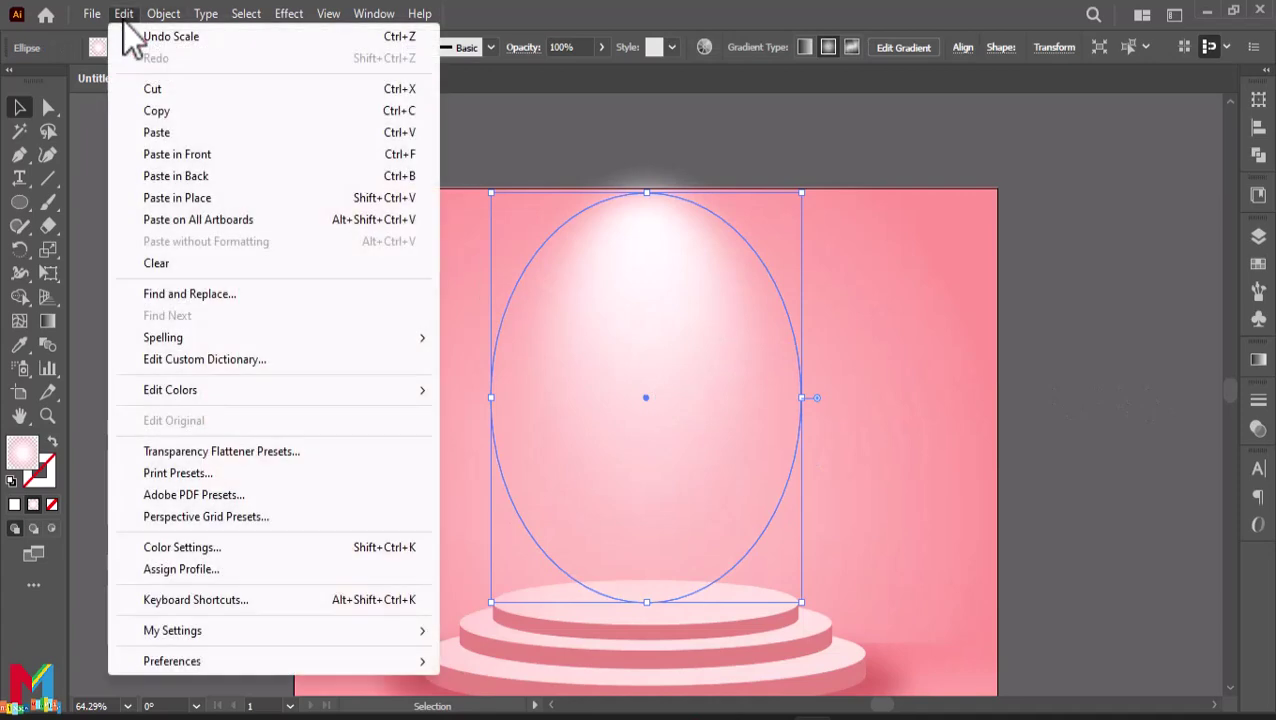
left_click(220, 196)
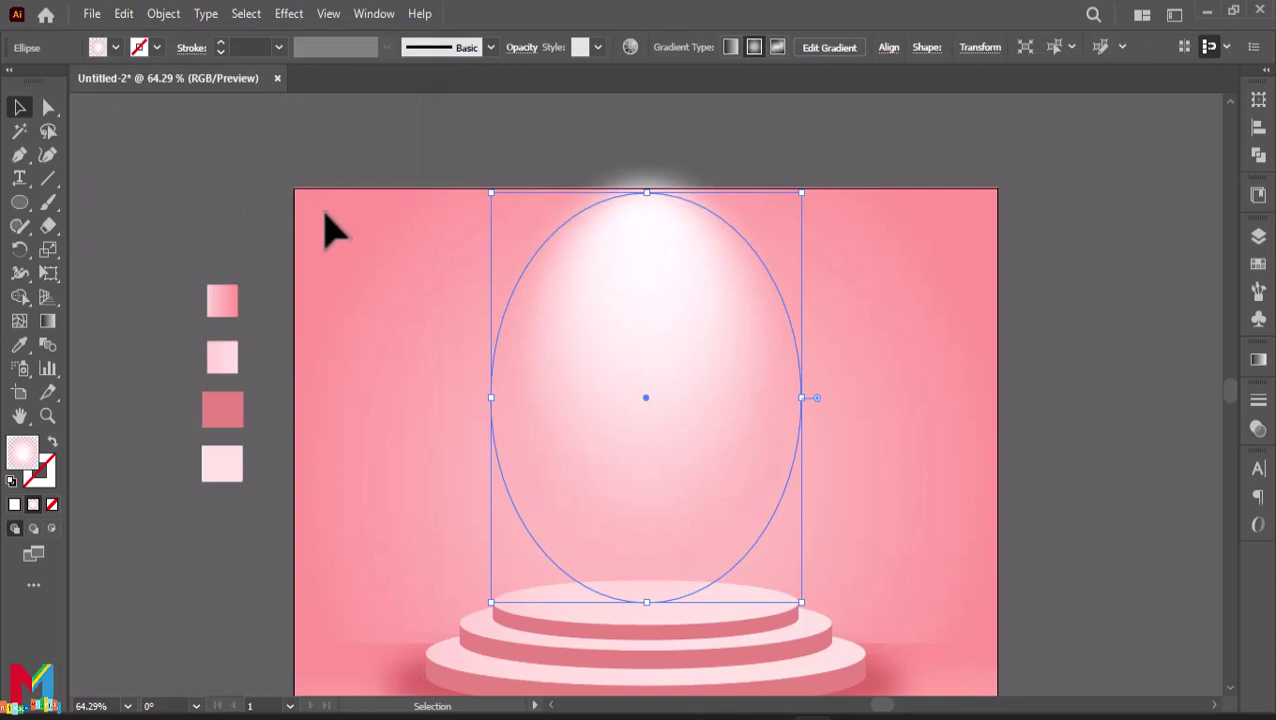
Shrink the duplicate into a tall, narrow inner beam centred in the larger light and ending above the podium
left_click_drag(804, 400, 641, 407)
left_click_drag(490, 398, 627, 397)
left_click_drag(637, 614, 640, 414)
mouse_move(645, 345)
left_mouse_down()
mouse_move(649, 319)
mouse_move(646, 344)
left_mouse_up()
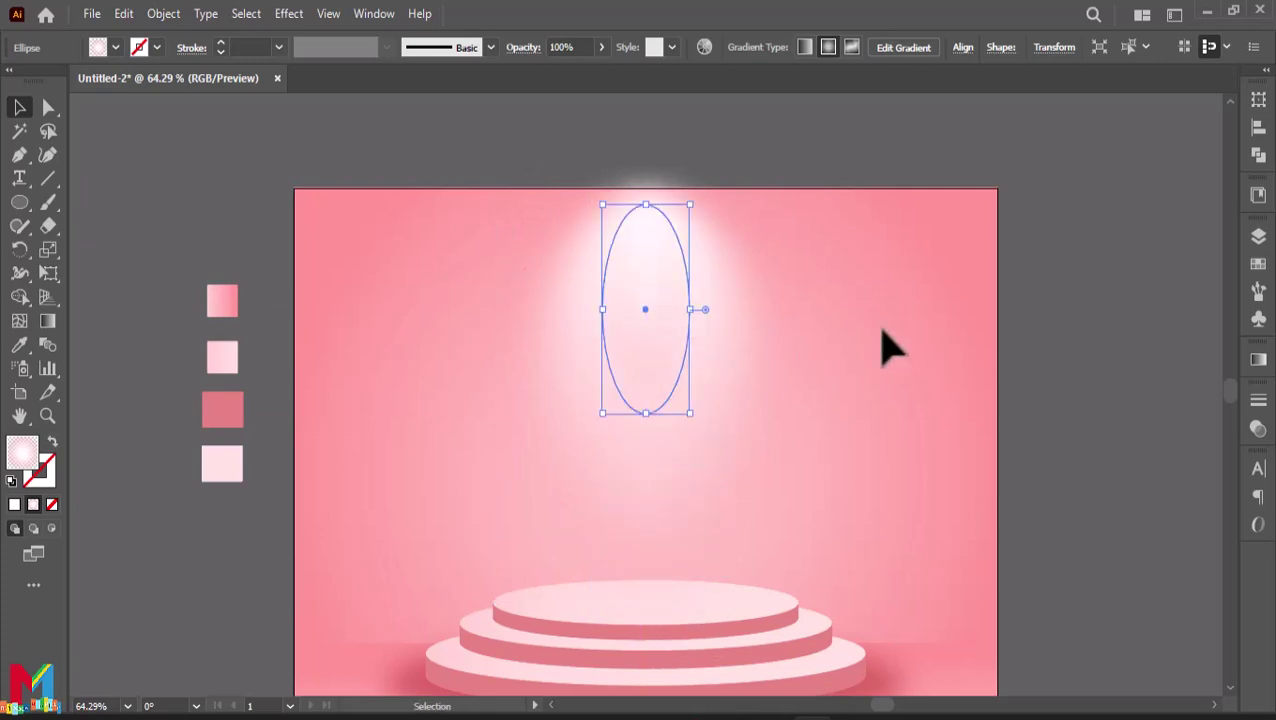
left_click(888, 345)
left_click(665, 375)
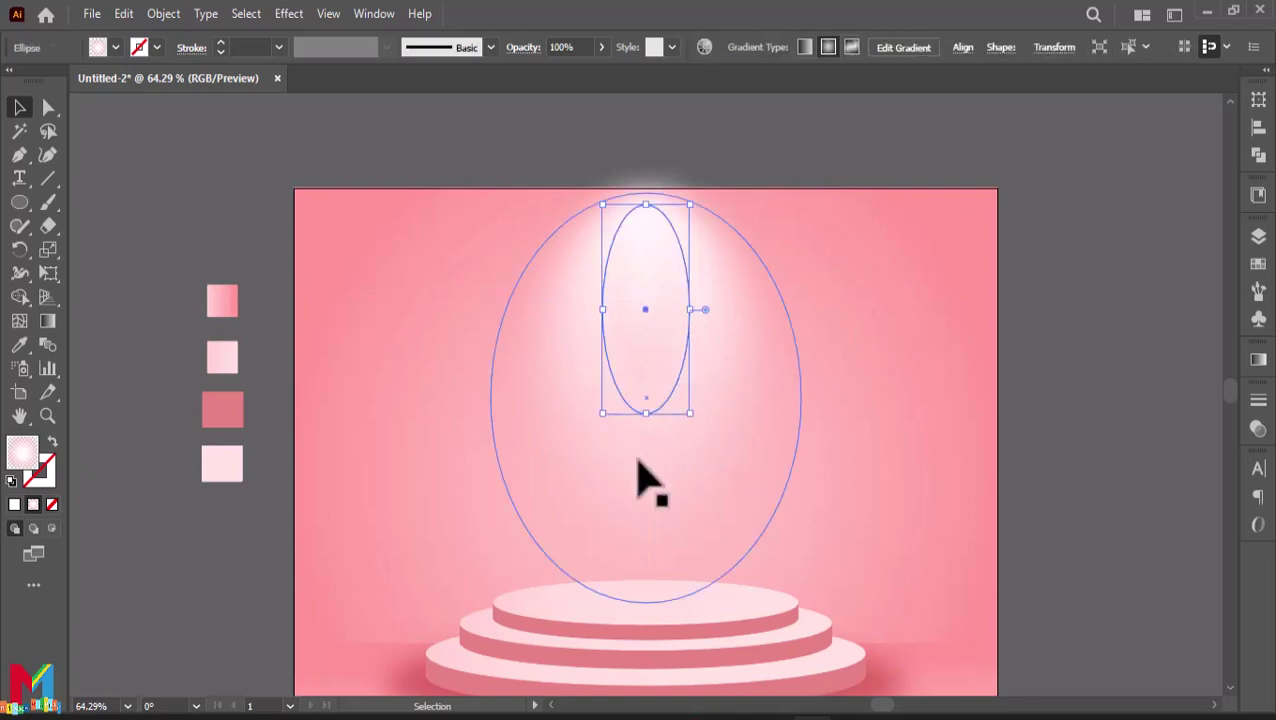
left_click_drag(646, 414, 645, 523)
left_click(950, 440)
scroll(597, 262, "down", 1)
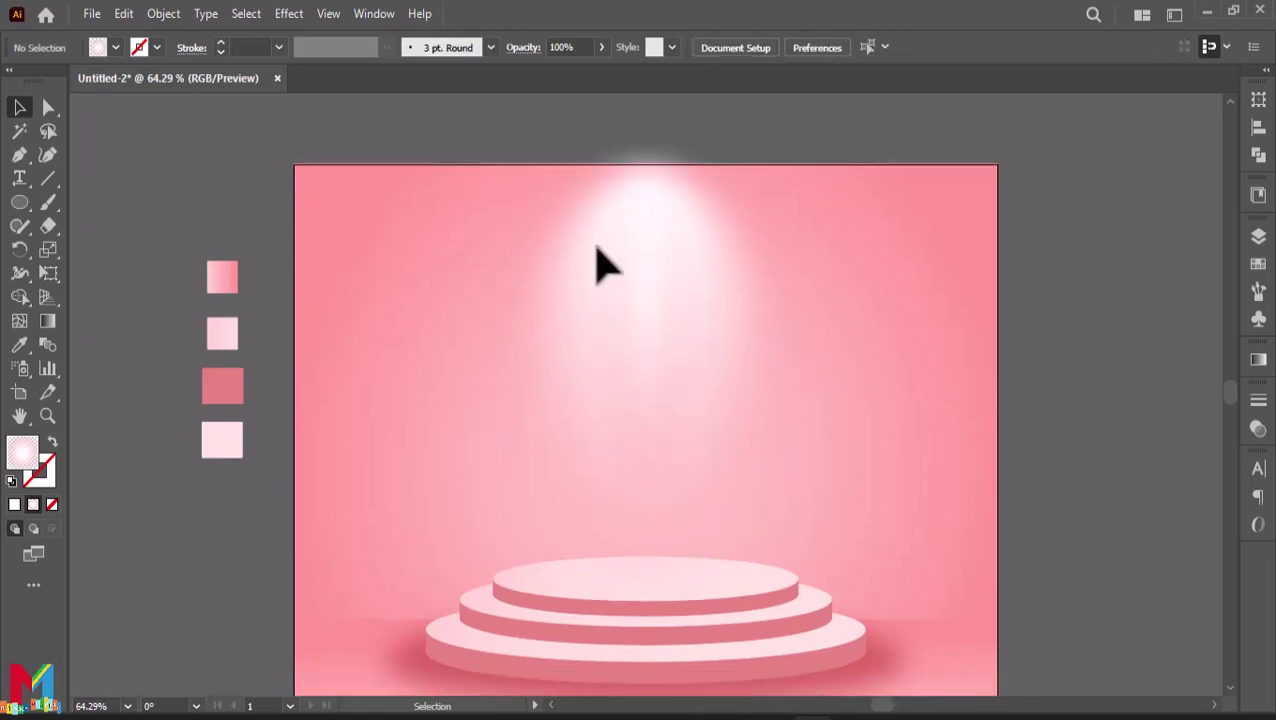
Draw a small circle near the head of the light and fill it with the dusty pink CE7C7C
left_click(20, 204)
mouse_move(732, 203)
left_mouse_down()
mouse_move(652, 234)
mouse_move(645, 293)
left_mouse_up()
left_click(19, 345)
left_click(228, 376)
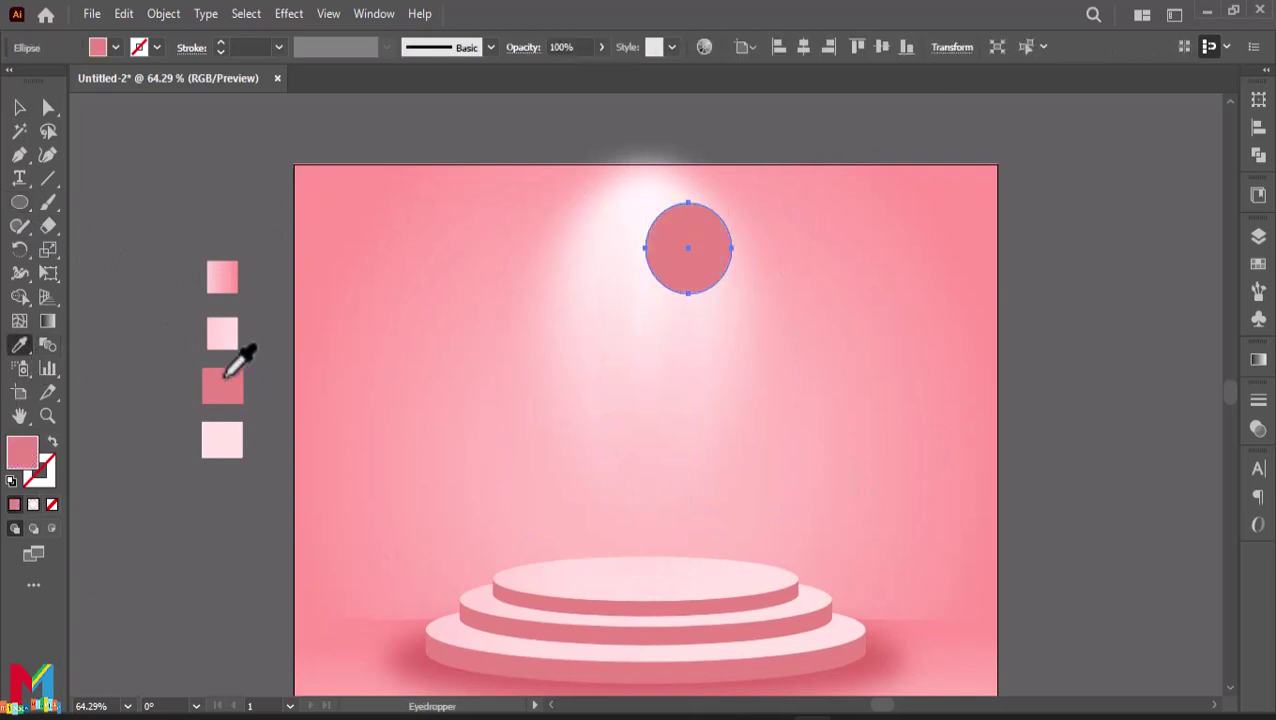
double_click(14, 455)
left_click_drag(498, 265, 487, 281)
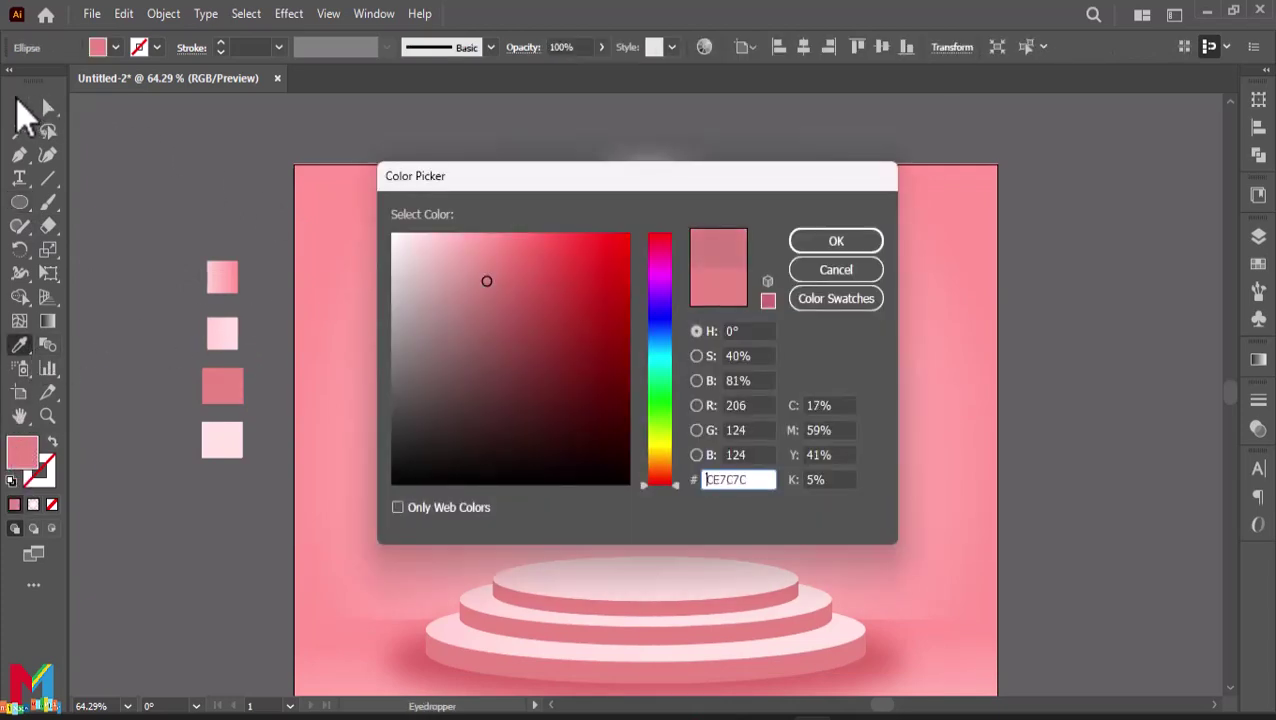
left_click(840, 248)
left_click(21, 108)
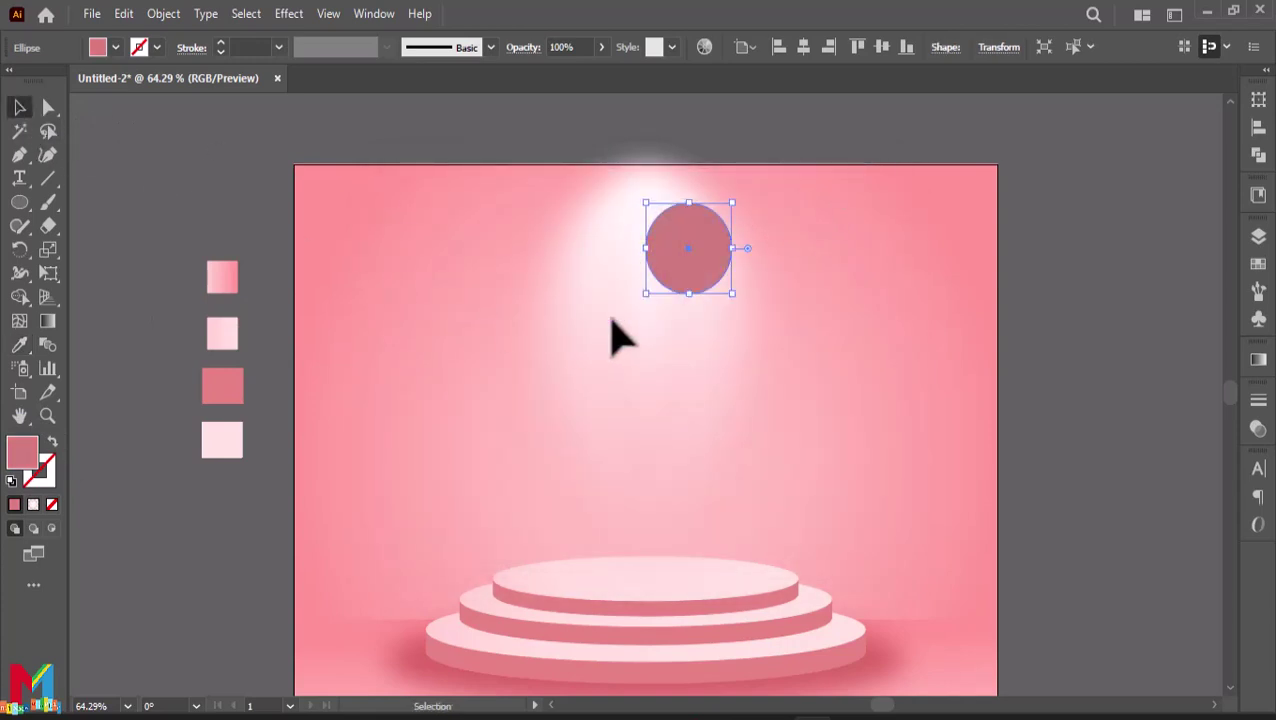
Delete the circle's lowest anchor point to turn it into an upper half circle
left_click(48, 108)
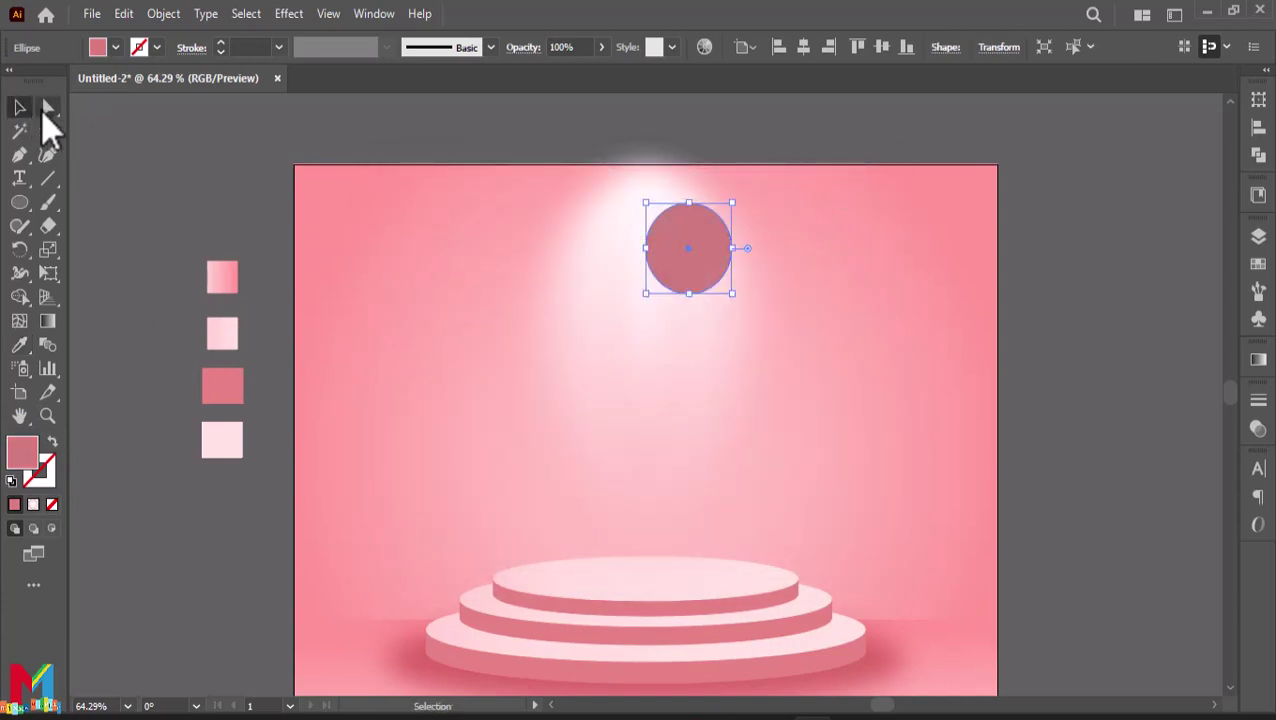
left_click(685, 293)
key("Delete")
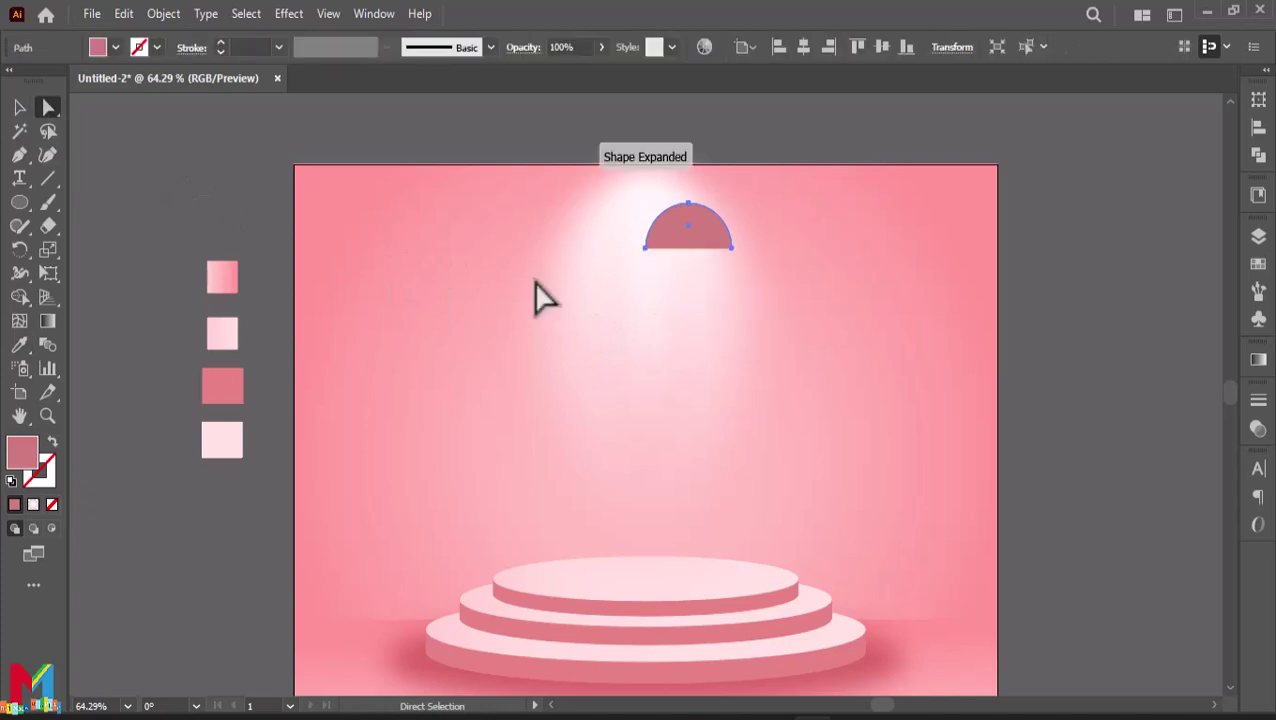
left_click(20, 108)
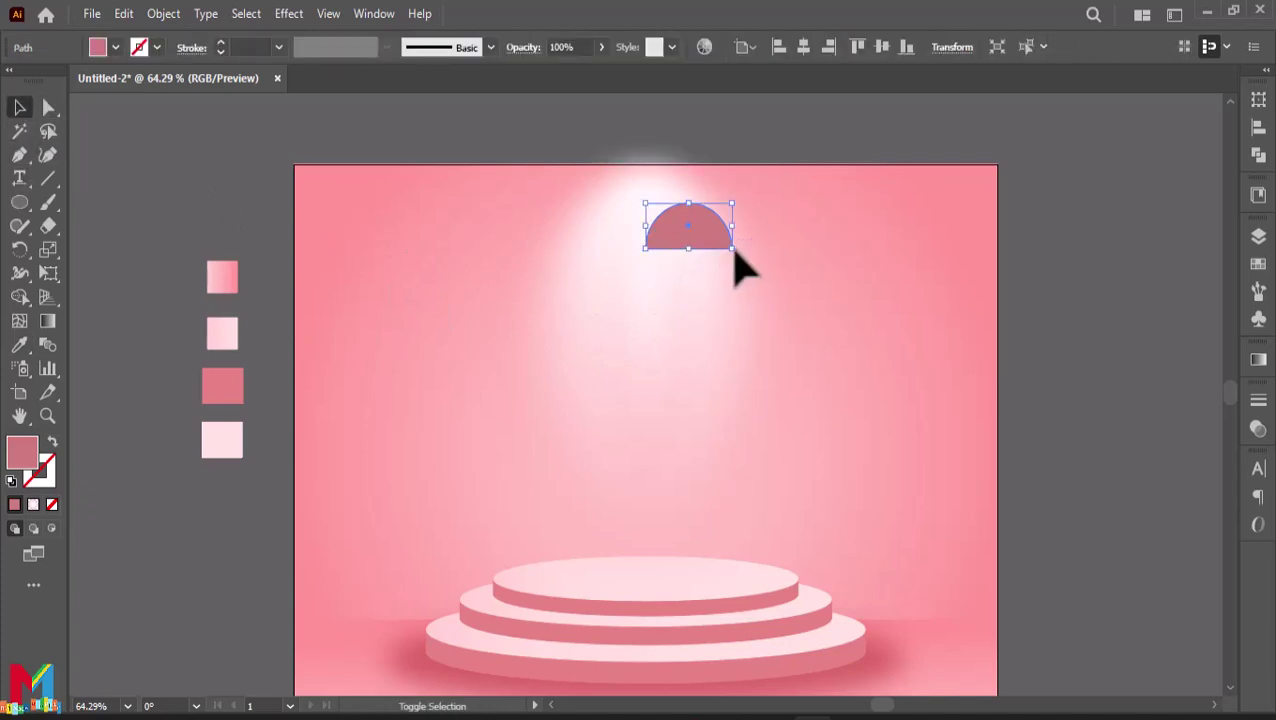
Move the half circle to the horizontal centre of the artboard, just below its upper edge
left_click_drag(695, 242, 671, 221)
key("ctrl+plus")
key("ctrl+plus")
key("ctrl+plus")
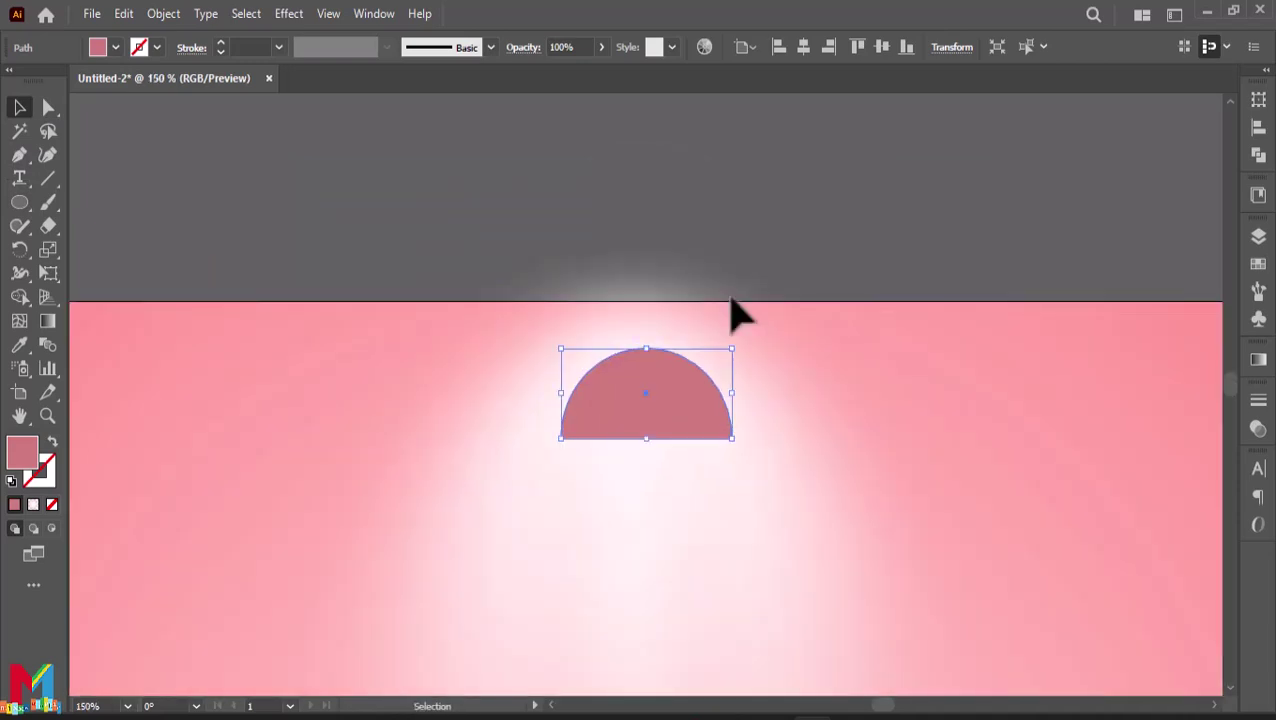
Draw a smaller circle below the half circle and fill it with white
key("l")
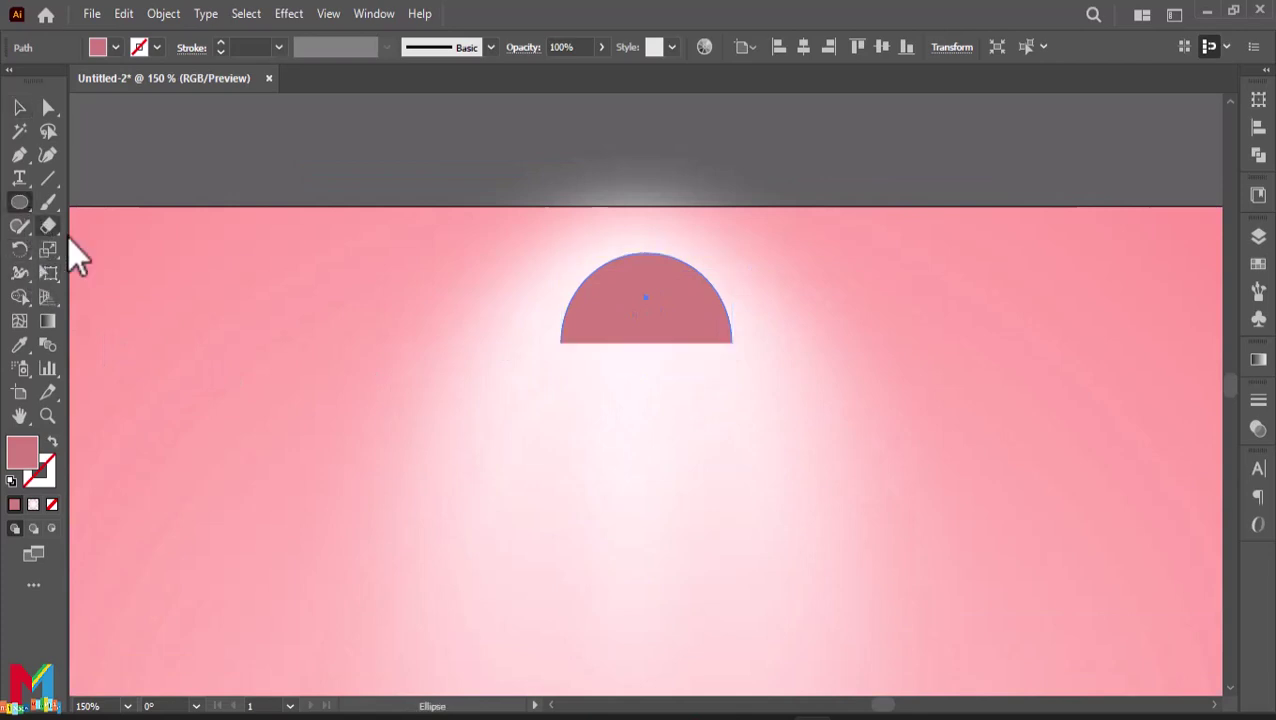
left_click_drag(640, 451, 586, 447)
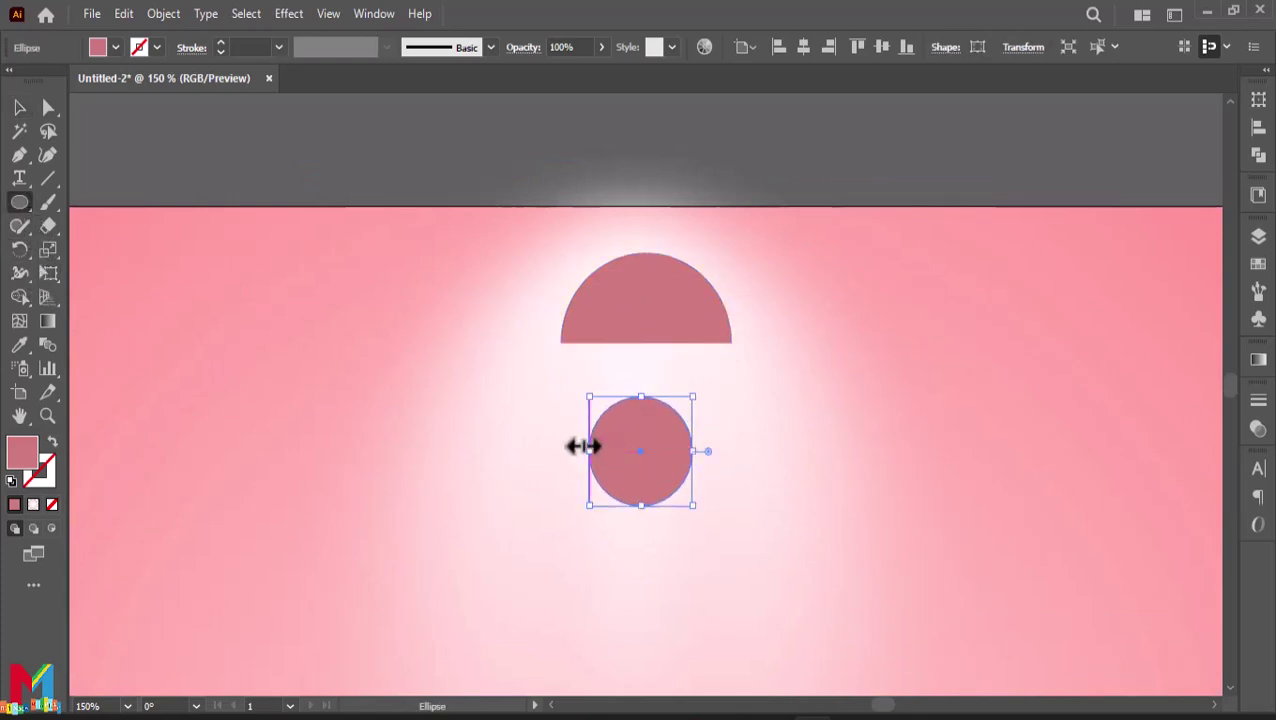
left_click(115, 48)
left_click(37, 80)
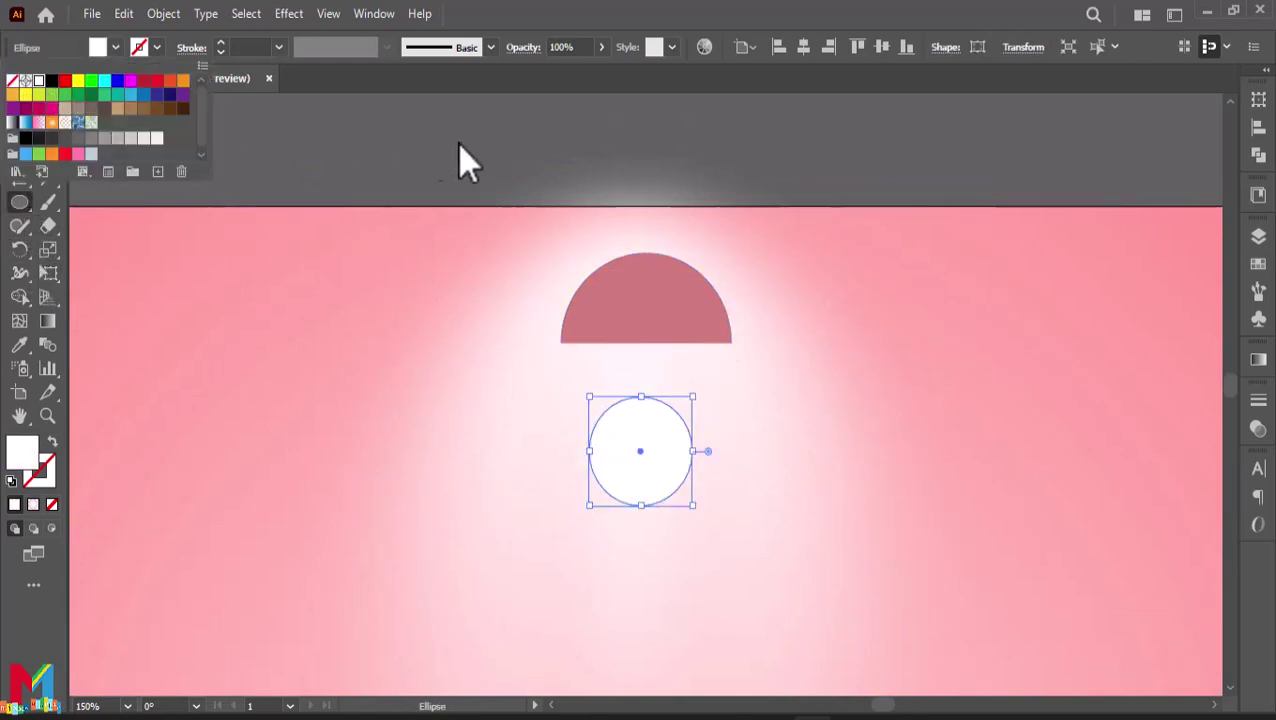
Flatten the white circle into an ellipse as wide as the half circle and place it over the half circle's flat base
key("v")
left_click_drag(661, 455, 659, 402)
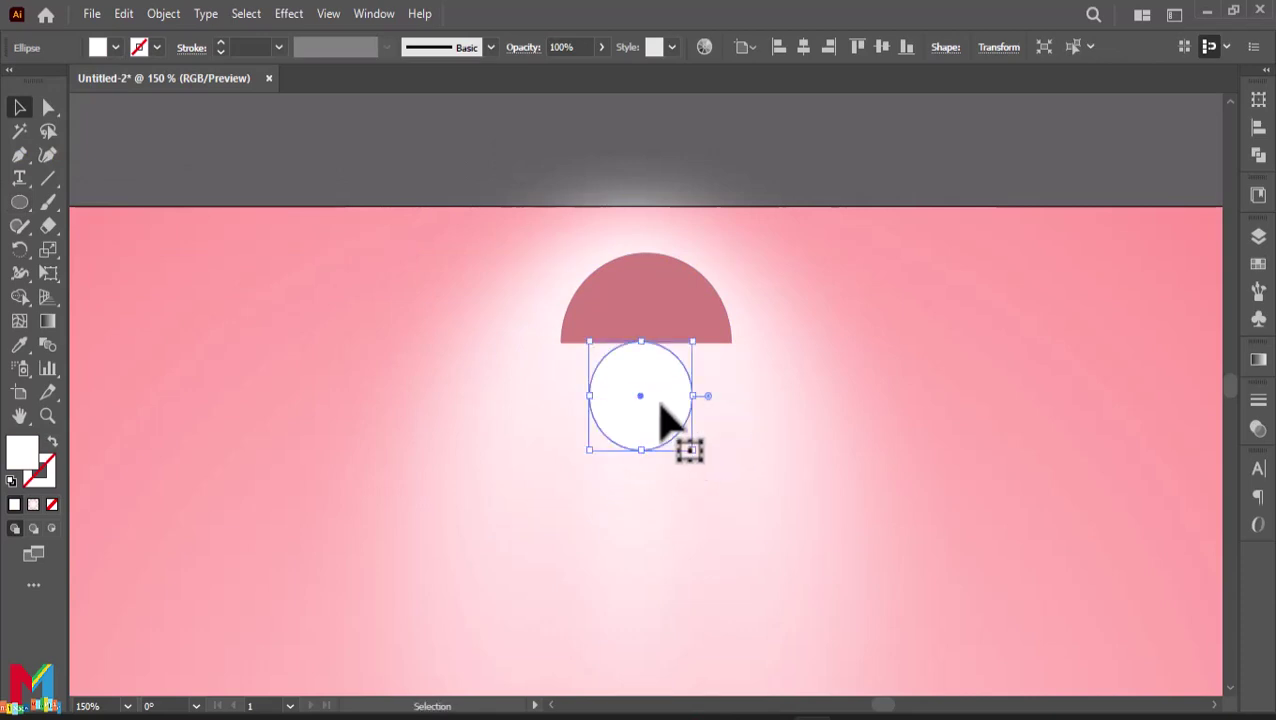
left_click_drag(648, 452, 737, 369)
left_click_drag(661, 393, 634, 372)
left_click_drag(710, 348, 732, 348)
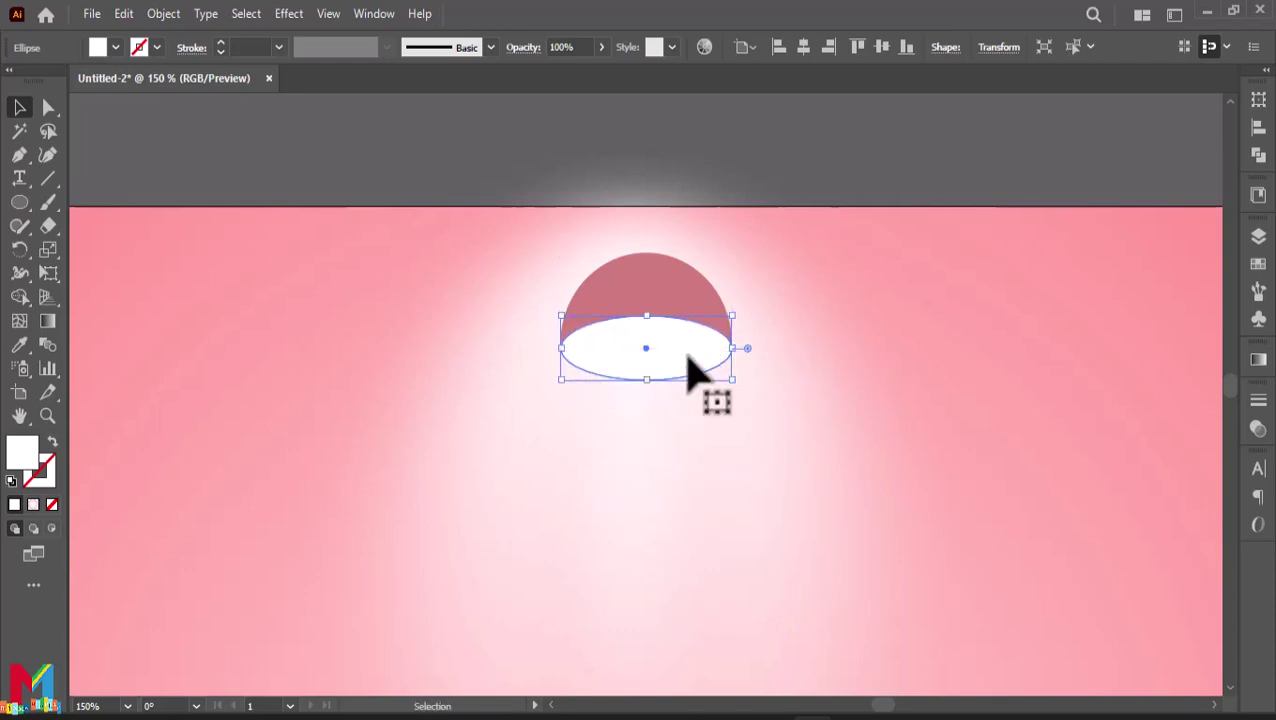
left_click(683, 300)
left_click(620, 332)
left_click(290, 14)
mouse_move(375, 237)
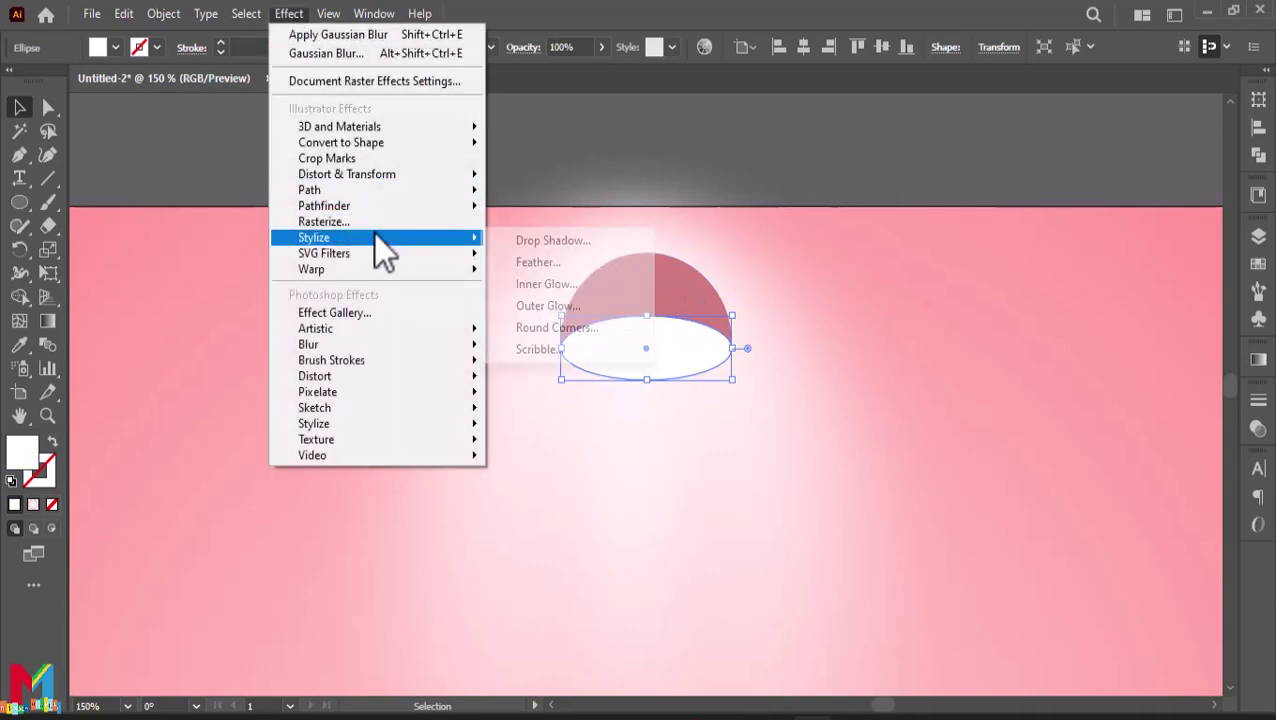
mouse_move(412, 207)
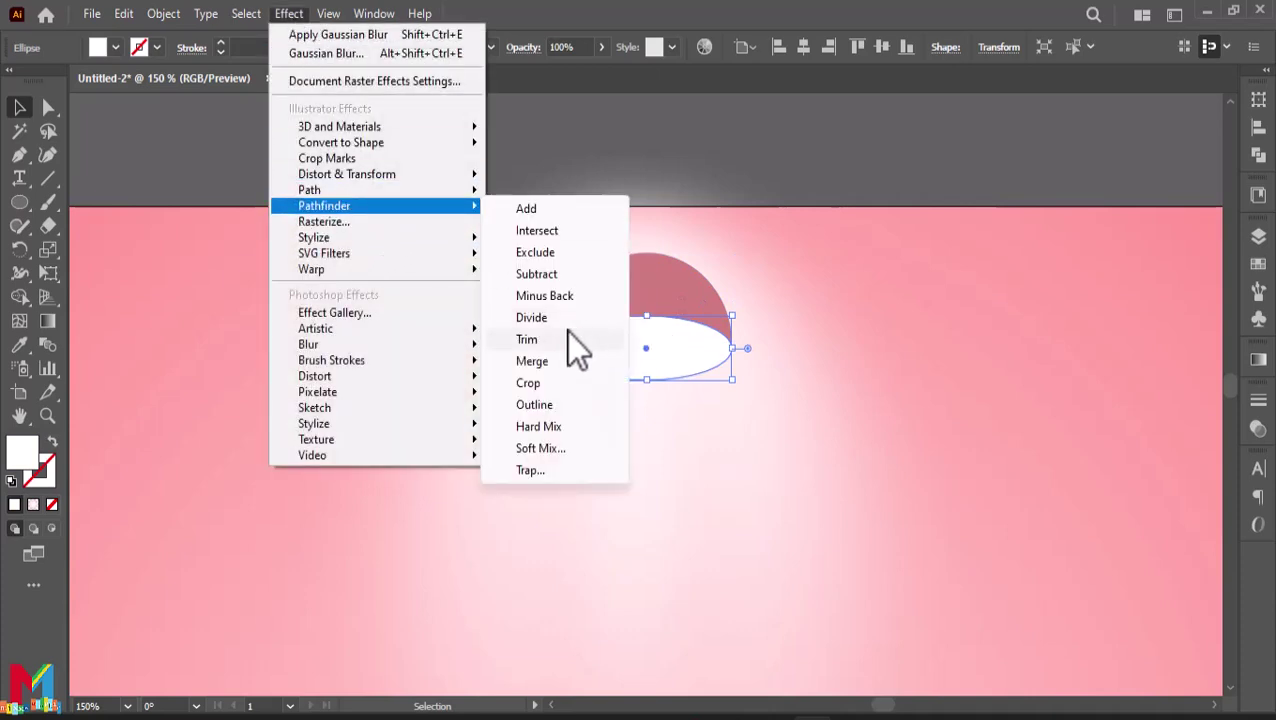
mouse_move(447, 344)
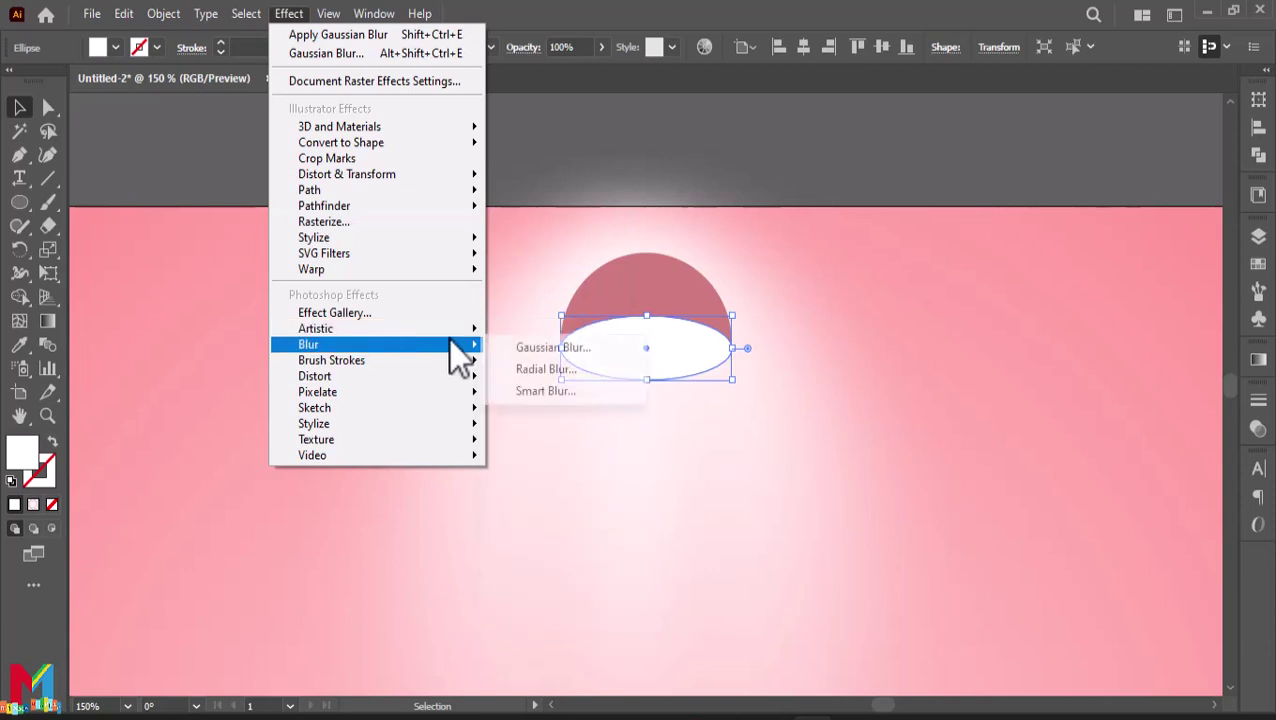
left_click(550, 348)
left_click_drag(339, 262, 302, 257)
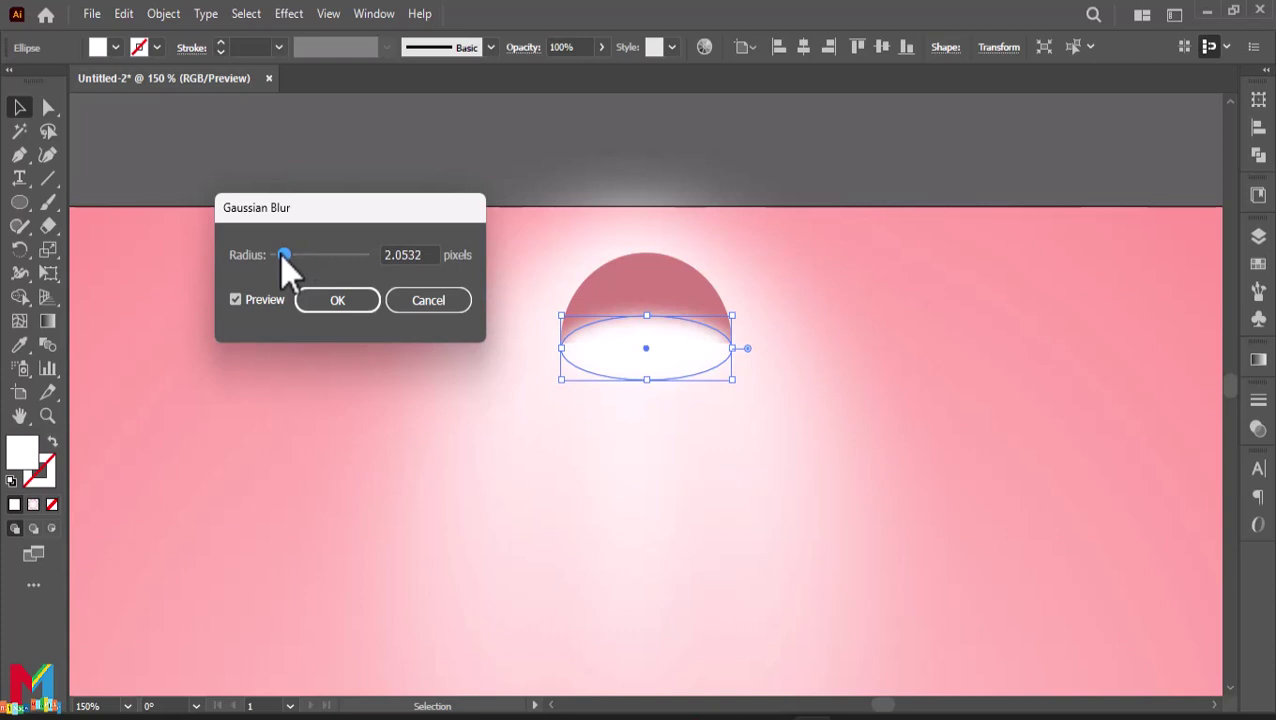
left_click(430, 302)
left_click(900, 233)
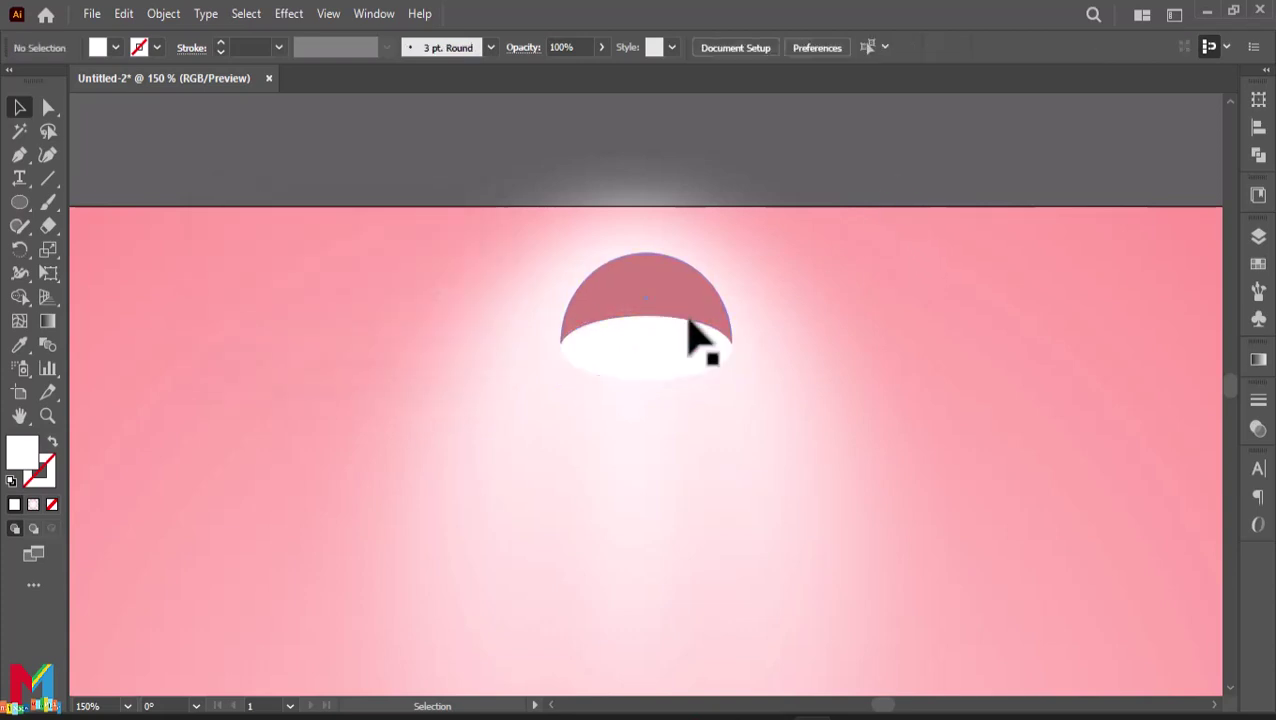
Copy the white ellipse and paste the duplicate directly behind it
left_click(634, 357)
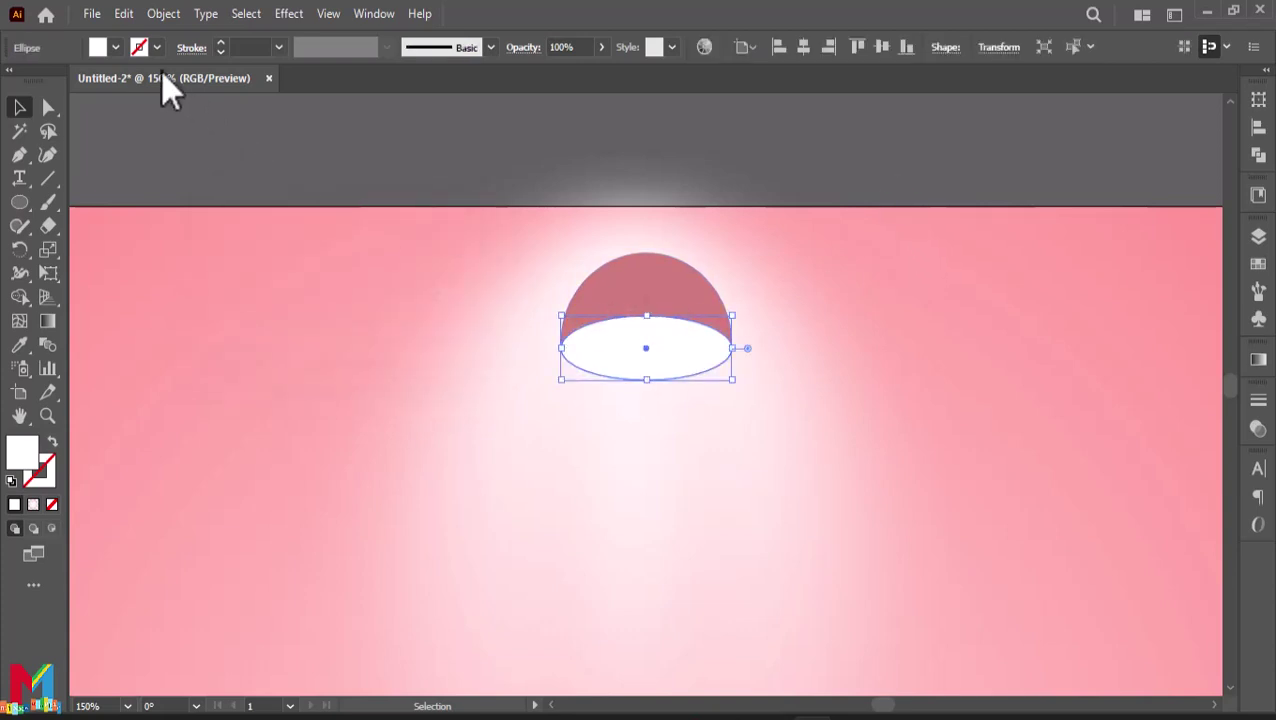
left_click(124, 14)
left_click(181, 116)
left_click(124, 14)
left_click(200, 174)
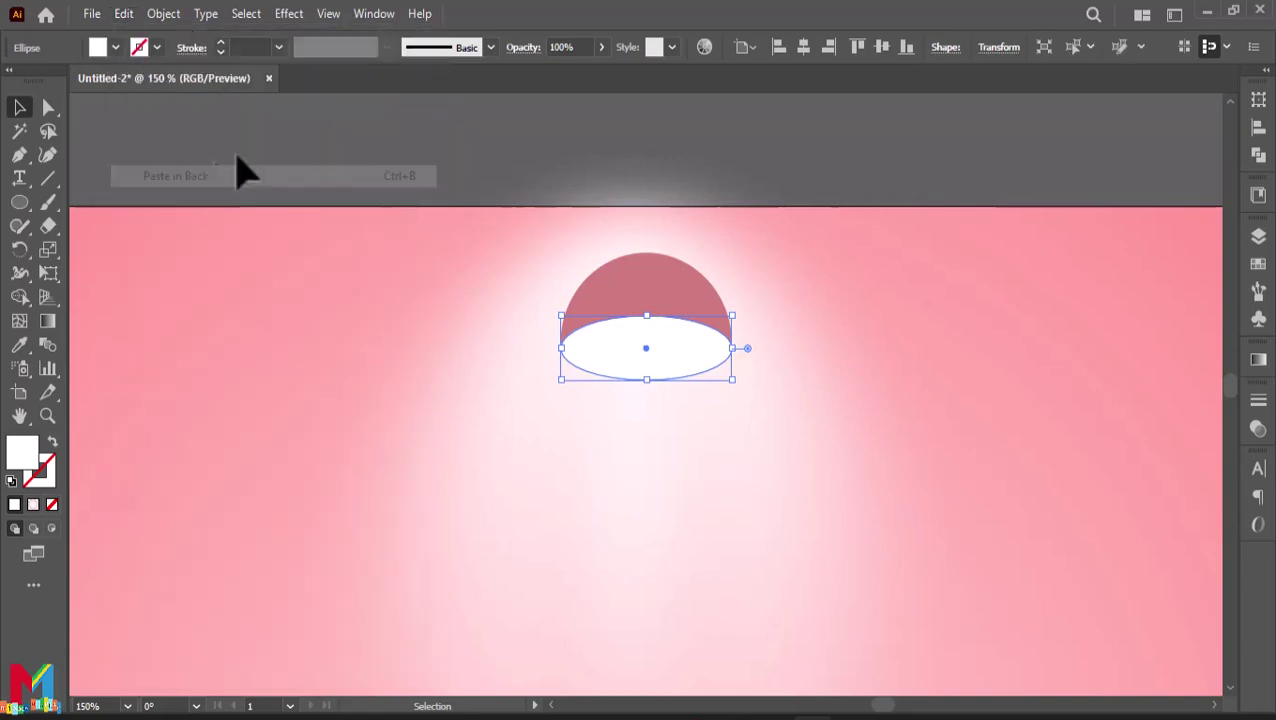
Apply a Gaussian Blur with a radius of about 17.34 pixels to the white ellipse copy and deselect it
left_click(289, 14)
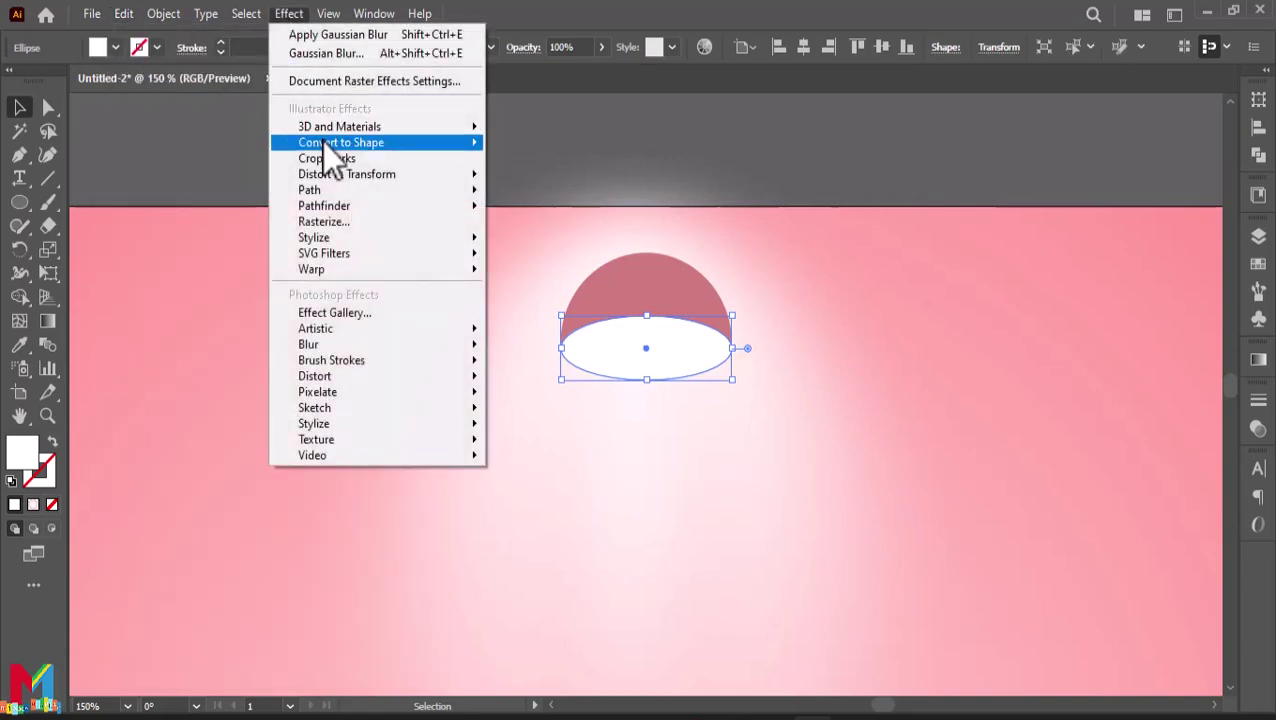
mouse_move(338, 348)
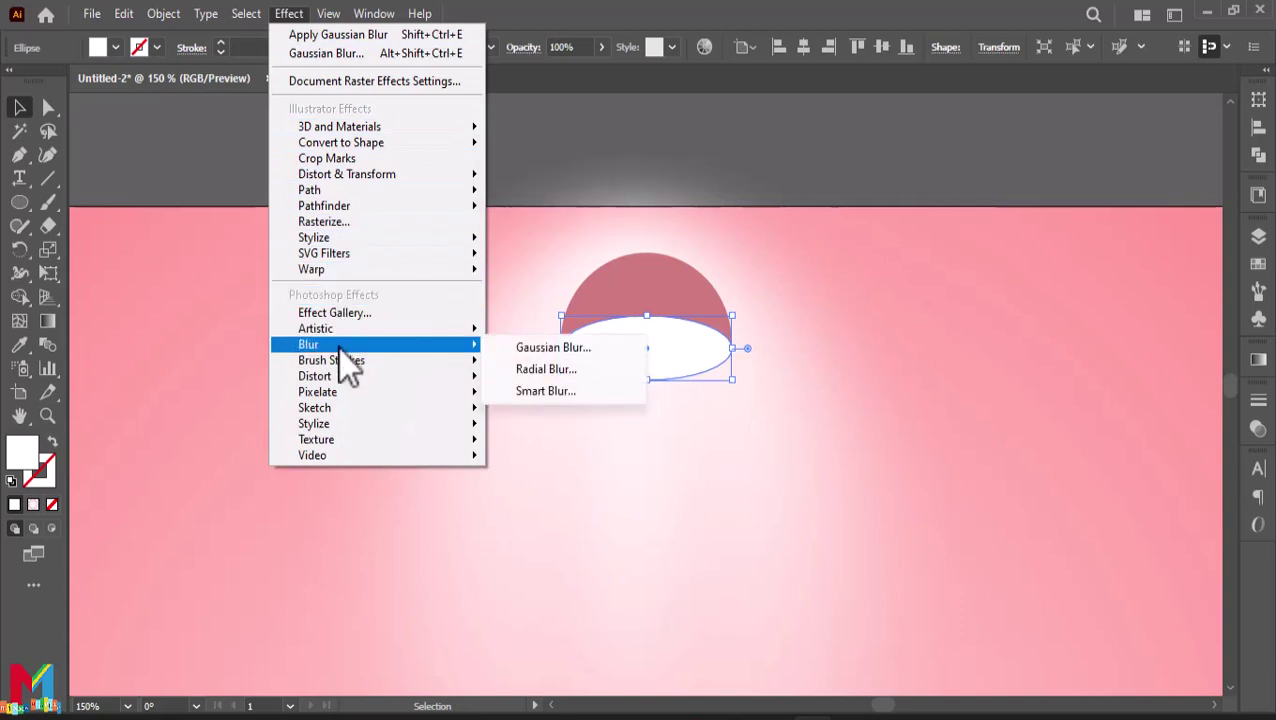
left_click(503, 347)
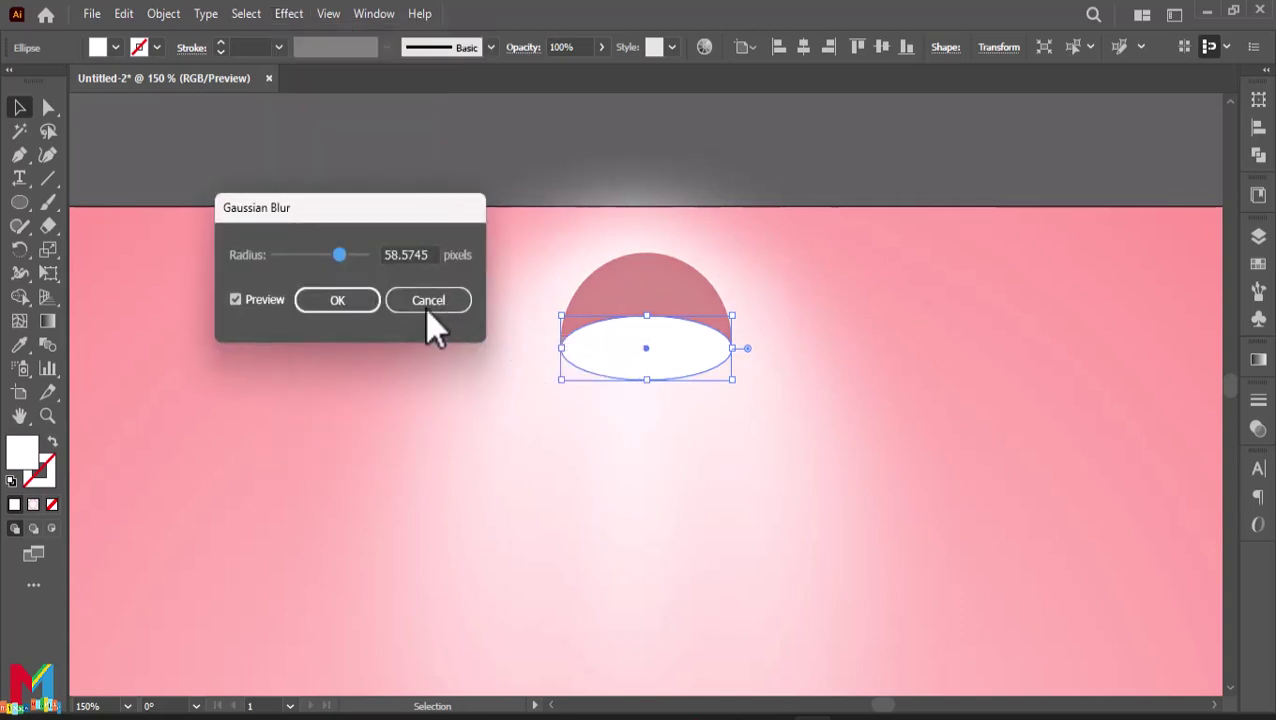
left_click_drag(342, 254, 315, 247)
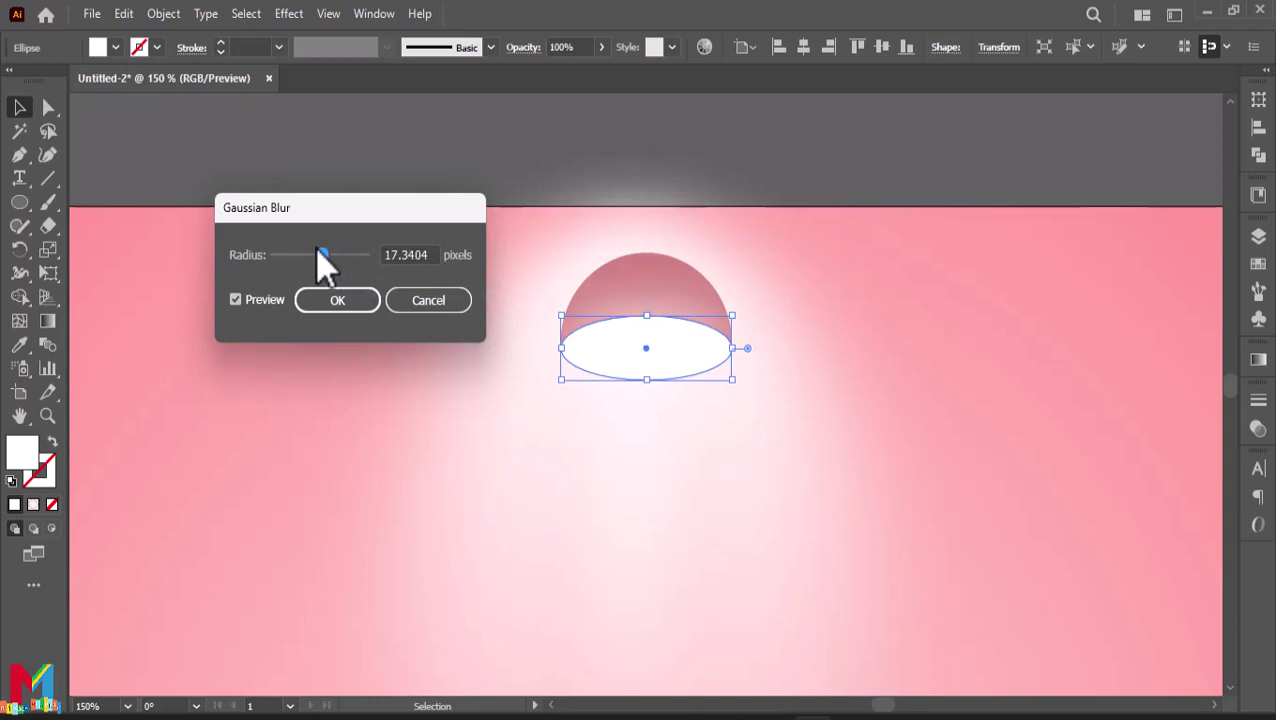
left_click(338, 301)
left_click(700, 240)
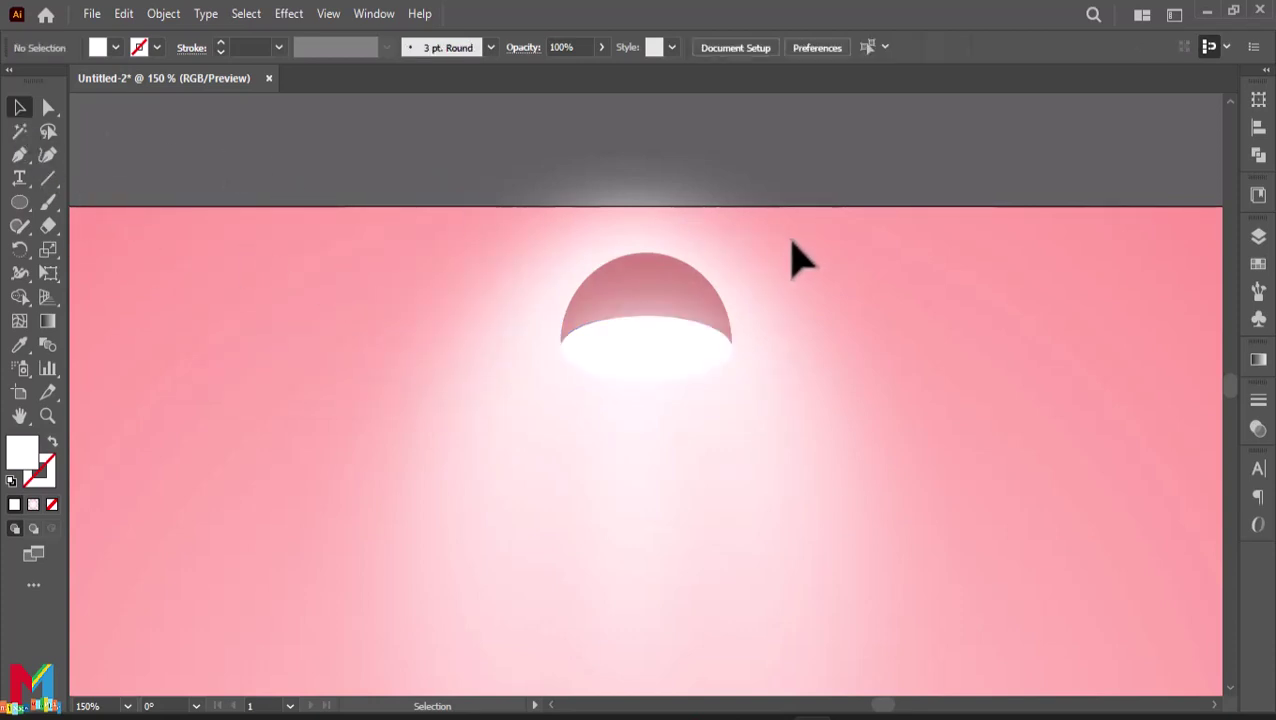
Group the half circle with its white ellipses and centre the group horizontally on the artboard
left_click_drag(795, 245, 548, 384)
right_click(640, 350)
left_click(689, 420)
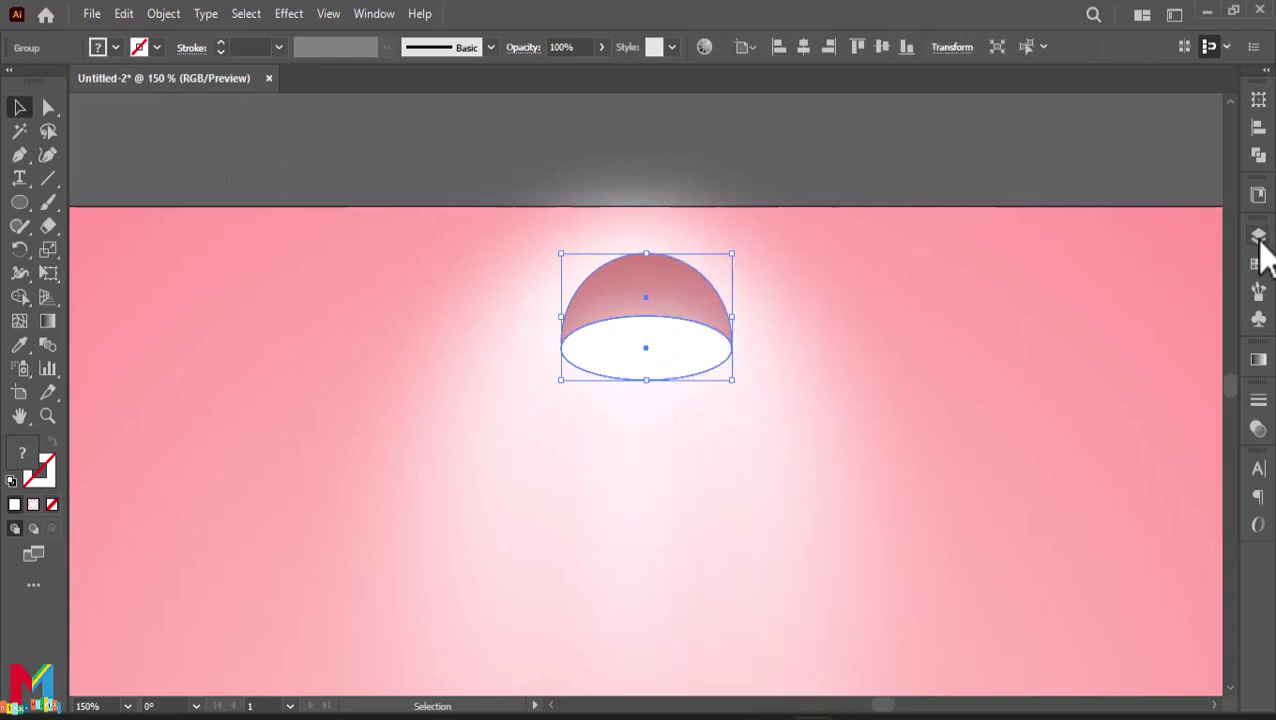
left_click(1258, 127)
left_click(1064, 143)
key("ctrl+h")
left_click(950, 180)
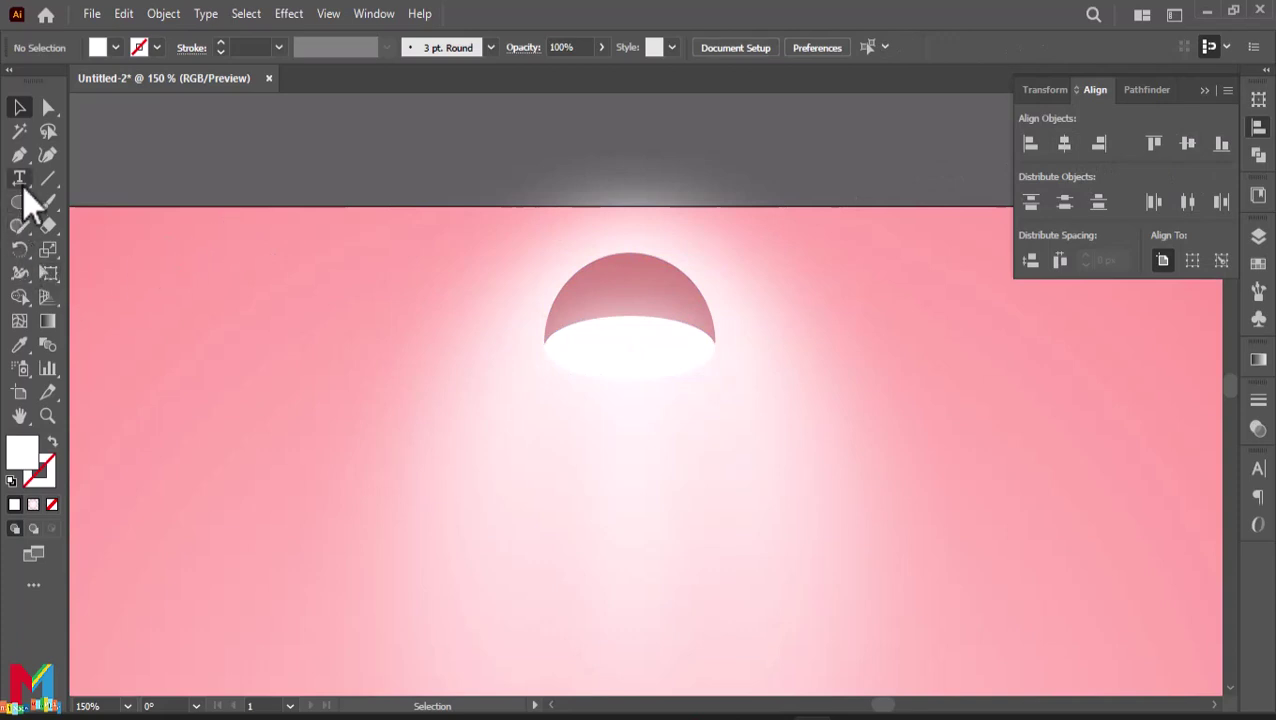
Draw a narrow white rectangle as the lamp stem from the artboard's upper edge into the dome and place it behind the dome
left_click_drag(20, 201, 100, 199)
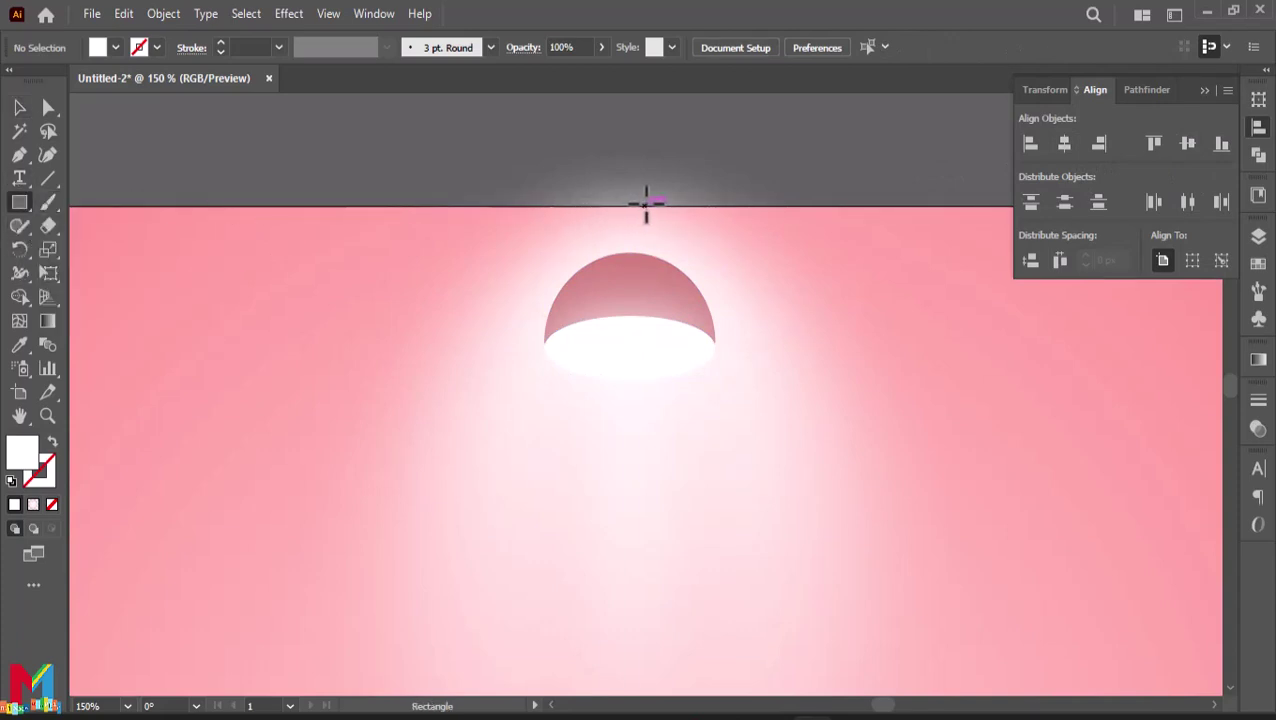
left_click_drag(649, 205, 631, 255)
left_click(20, 107)
left_click(296, 188)
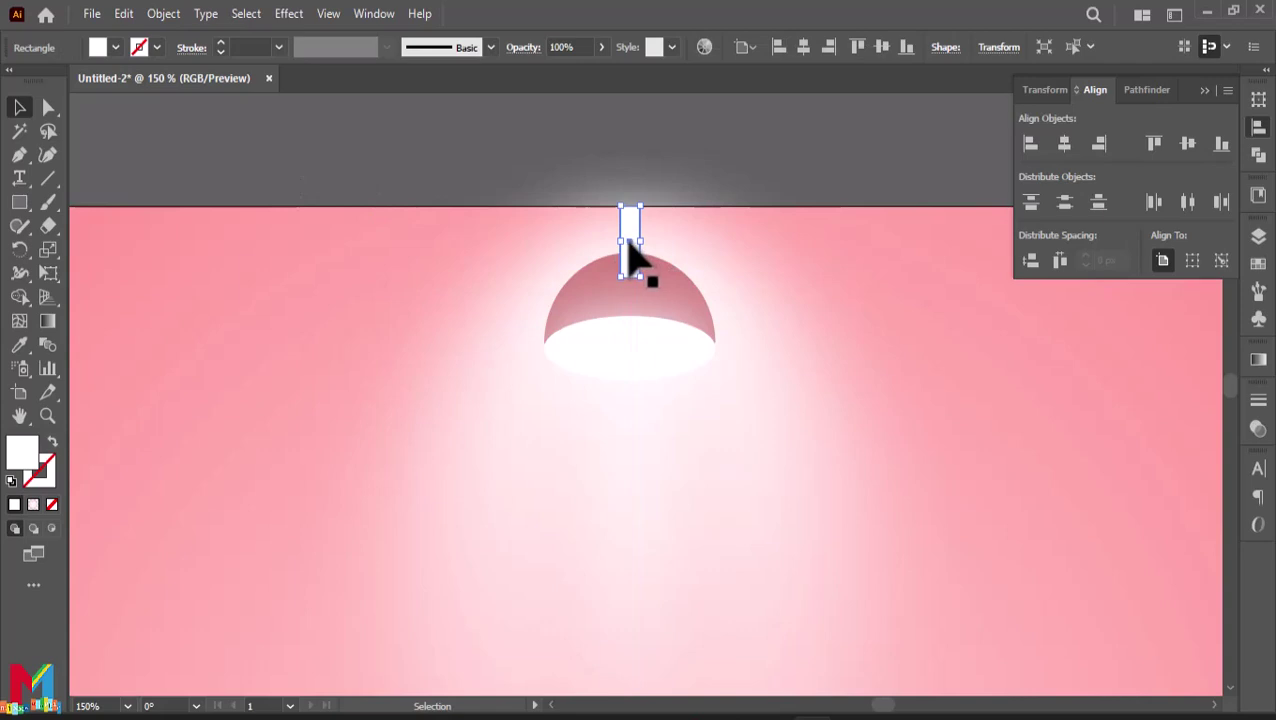
key("a")
Fill the lamp stem with the dark pink sampled from the third colour swatch square beside the artboard
left_click(20, 345)
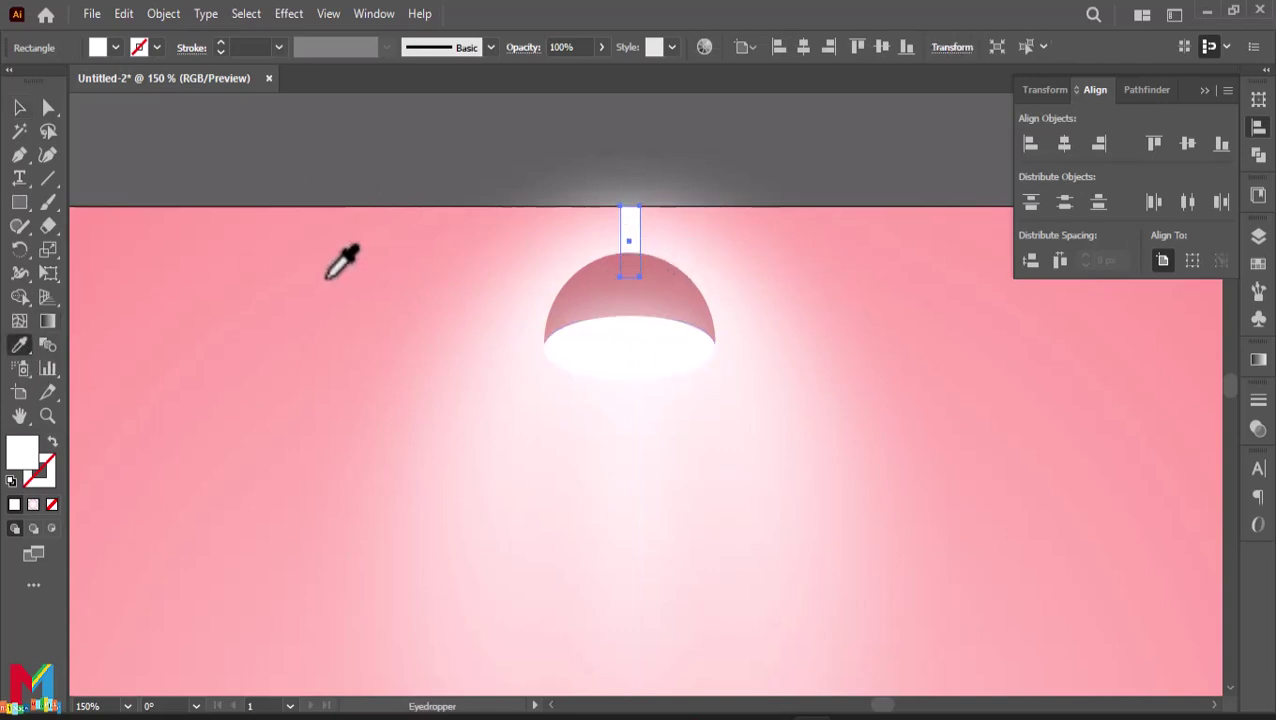
scroll(342, 262, "up", 2)
scroll(342, 262, "down", 2)
scroll(350, 280, "down", 1)
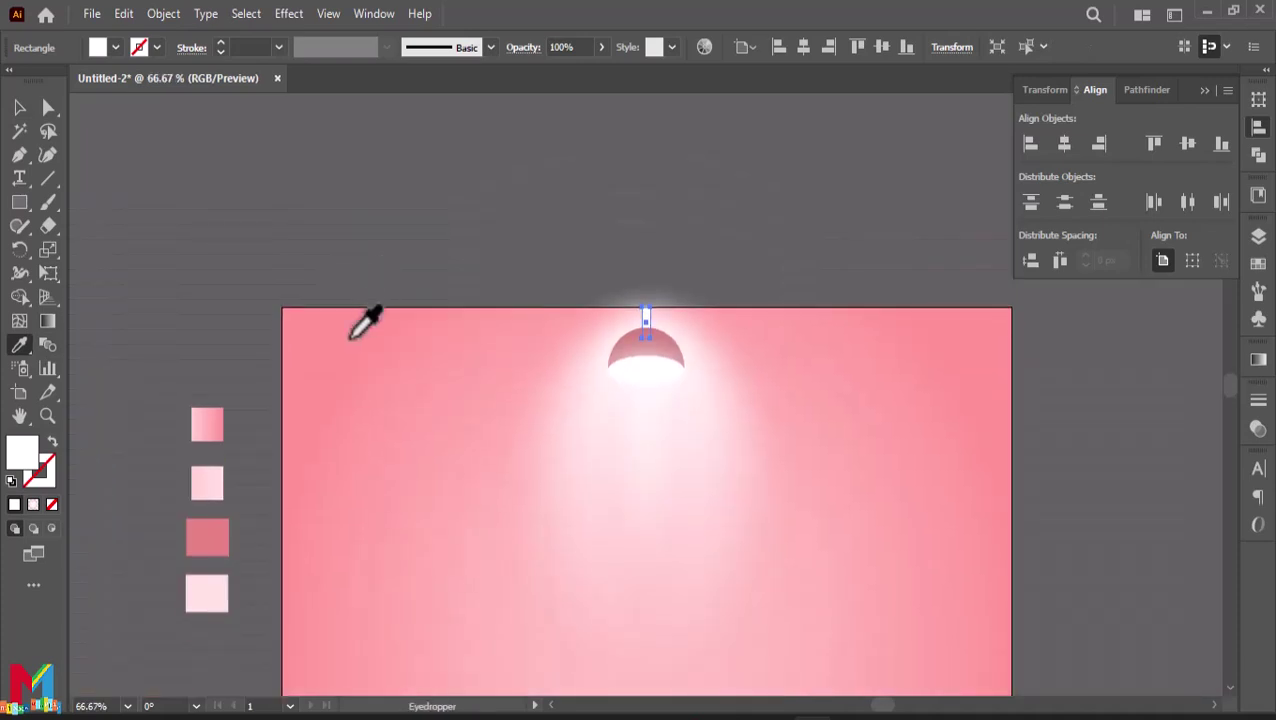
left_click(213, 545)
left_click(19, 107)
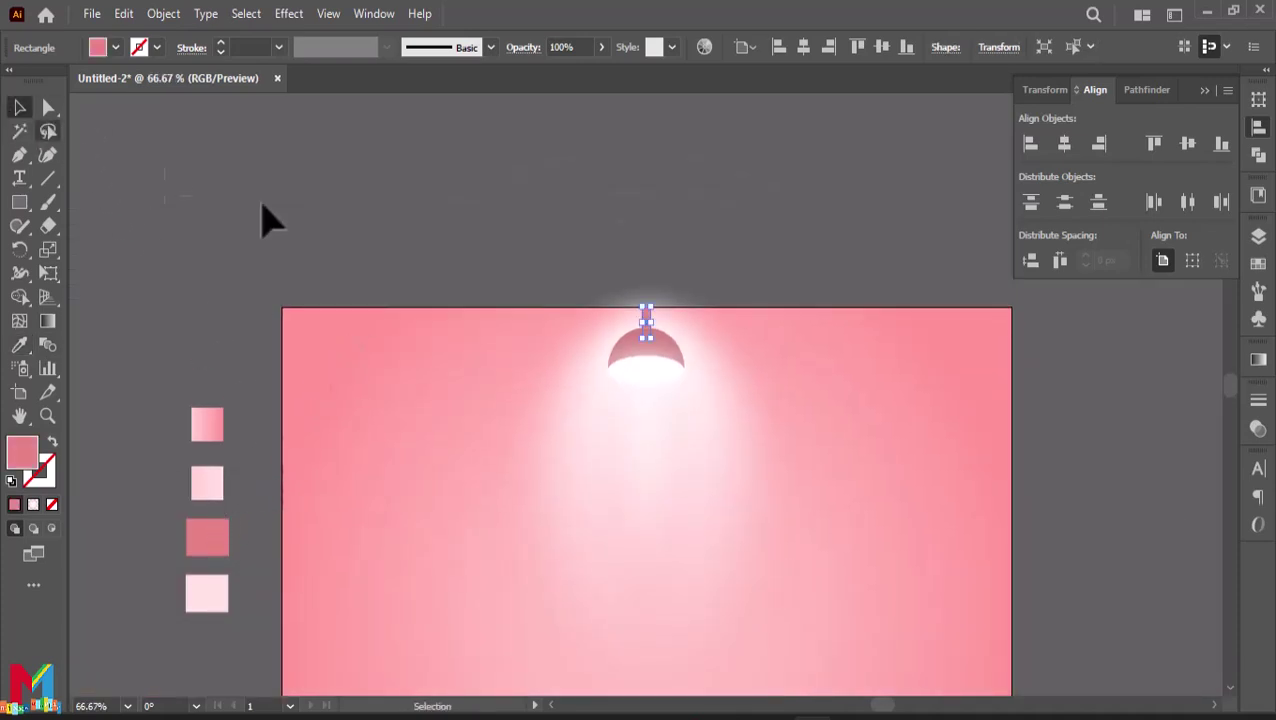
left_click(270, 222)
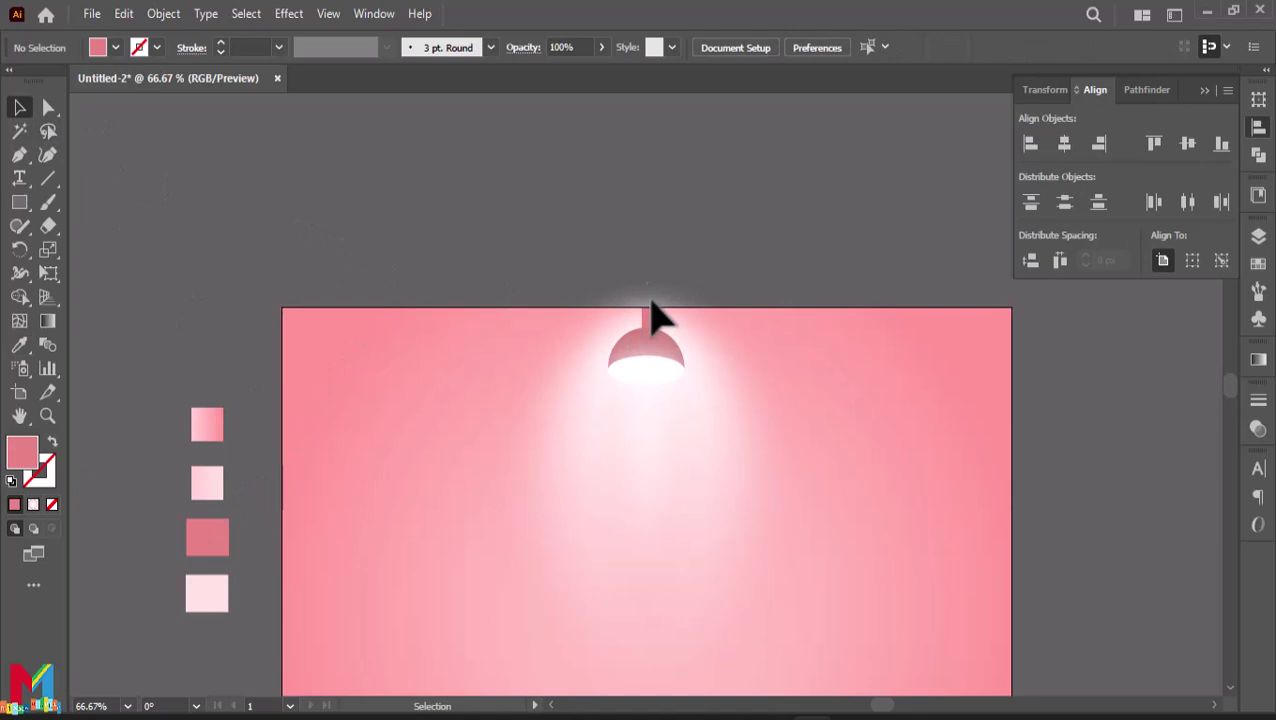
Darken the lamp stem's fill to the muted red #B76565 and deselect it
scroll(672, 260, "down", 1)
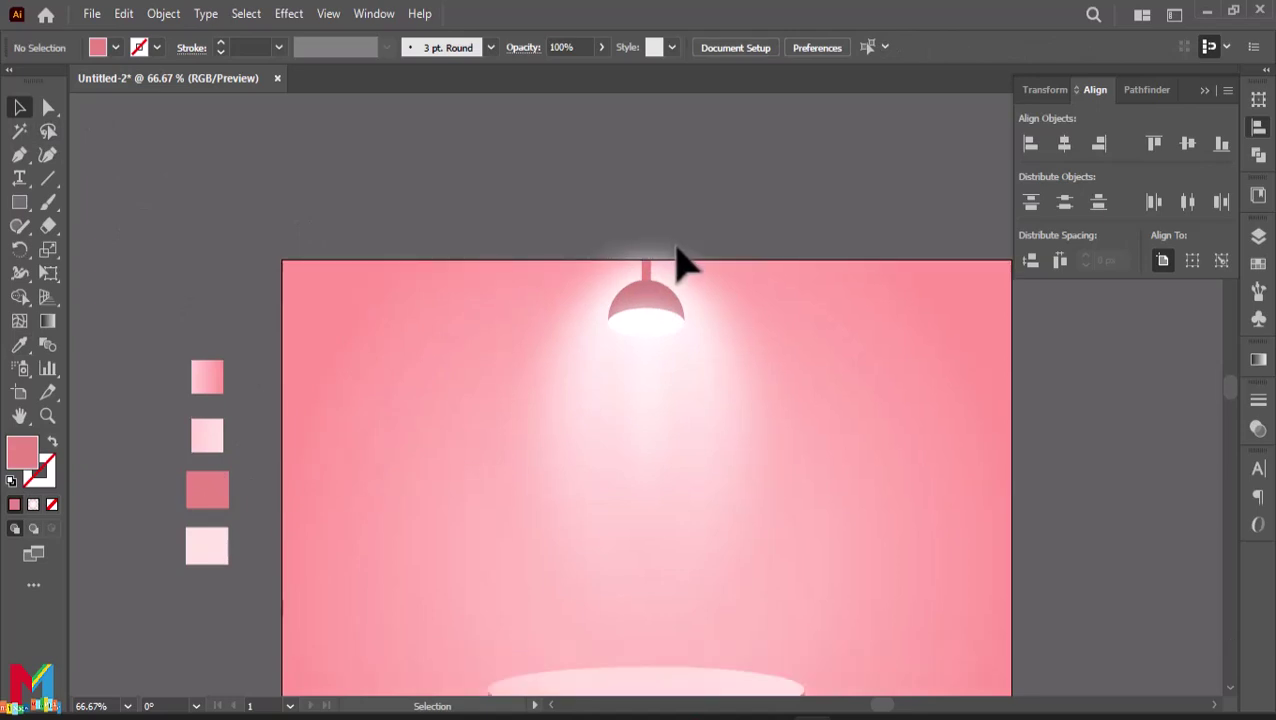
left_click(647, 274)
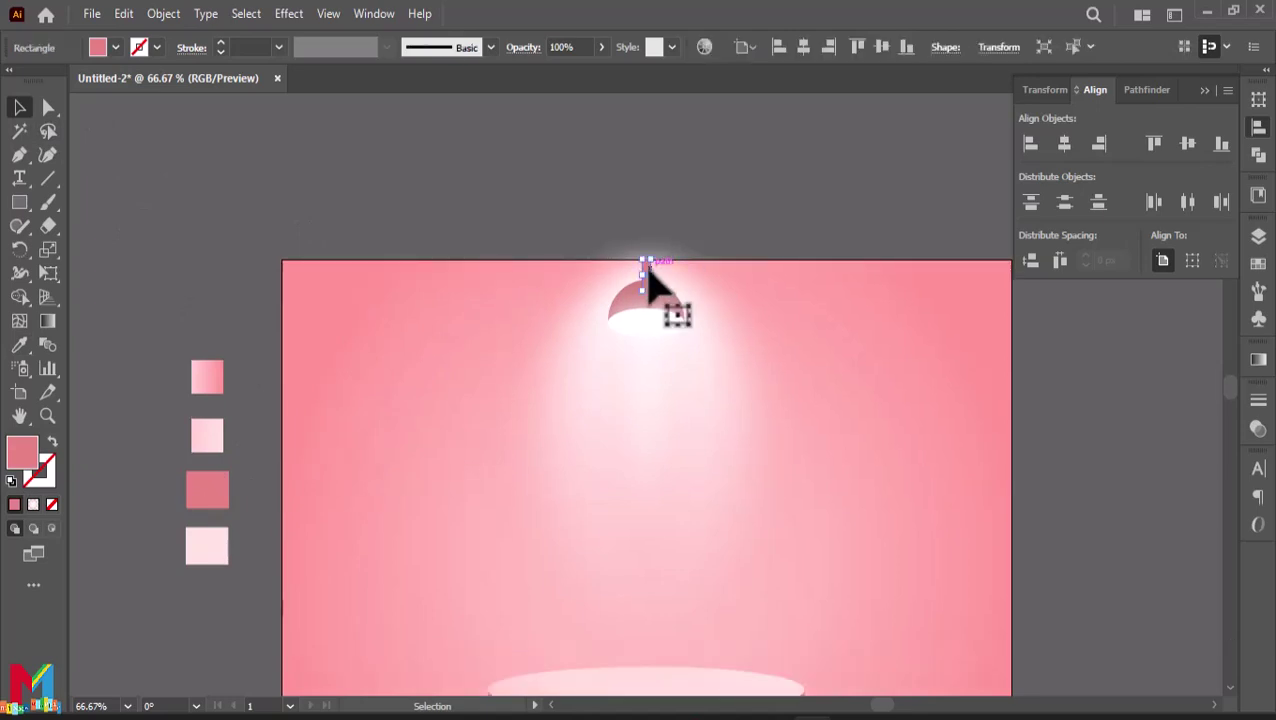
key("ctrl+plus")
key("ctrl+plus")
key("ctrl+plus")
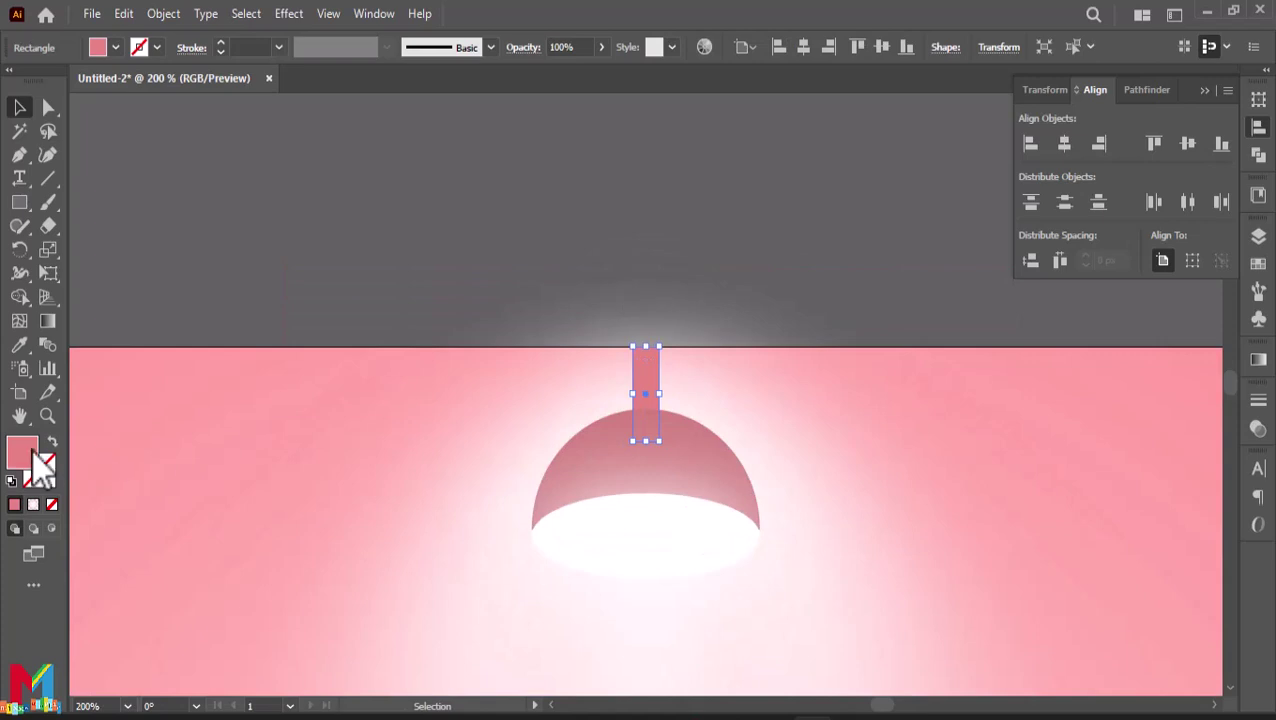
double_click(33, 452)
left_click_drag(490, 262, 498, 303)
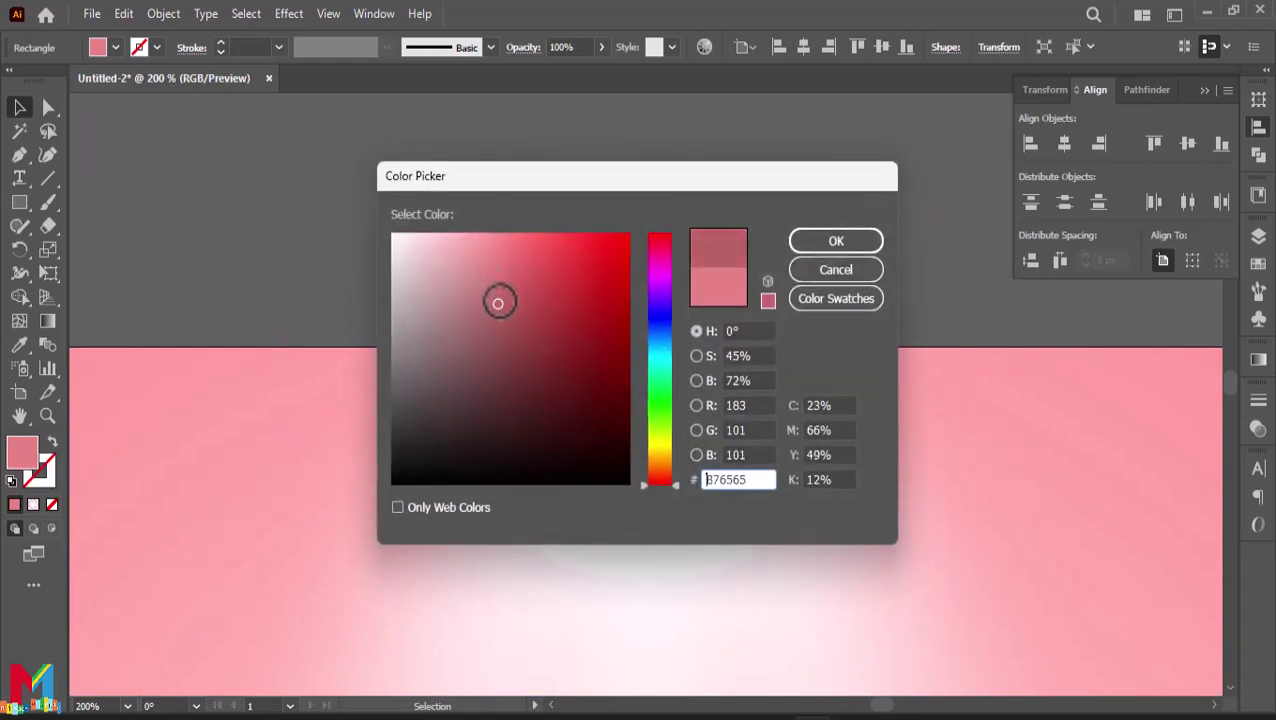
left_click(820, 245)
left_click(667, 224)
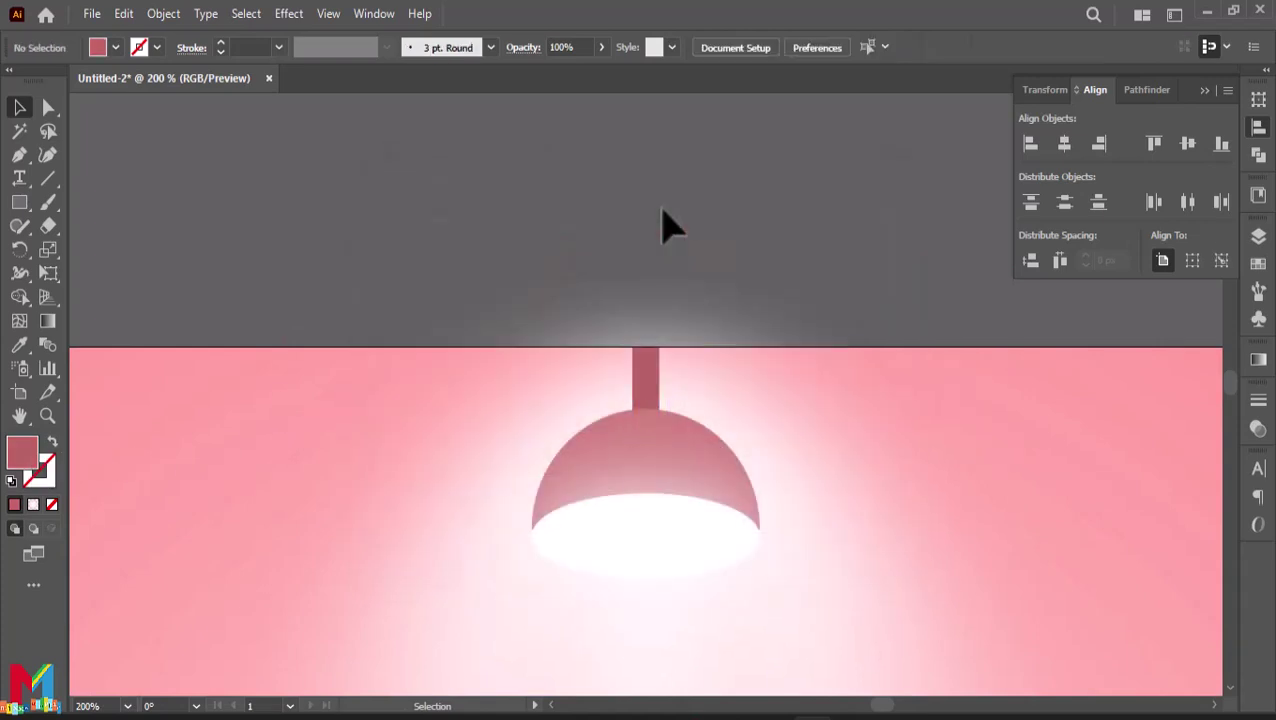
key("ctrl+minus")
key("ctrl+minus")
key("ctrl+minus")
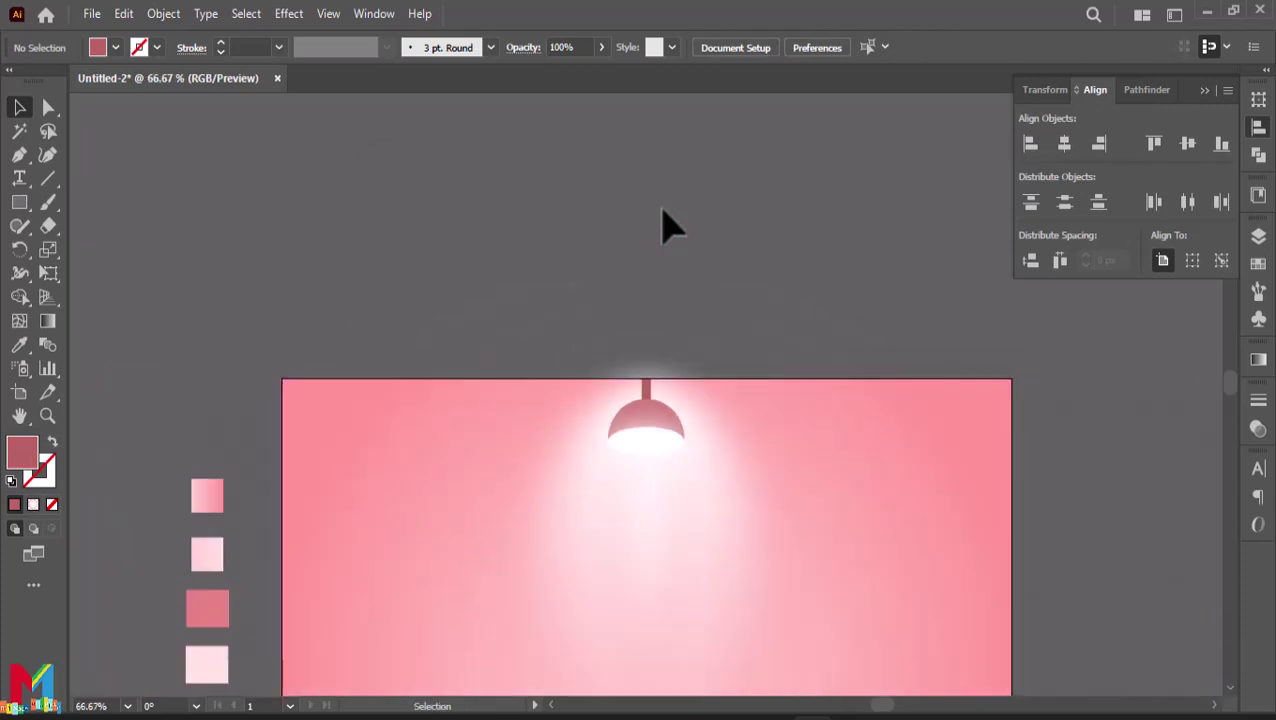
scroll(680, 300, "down", 5)
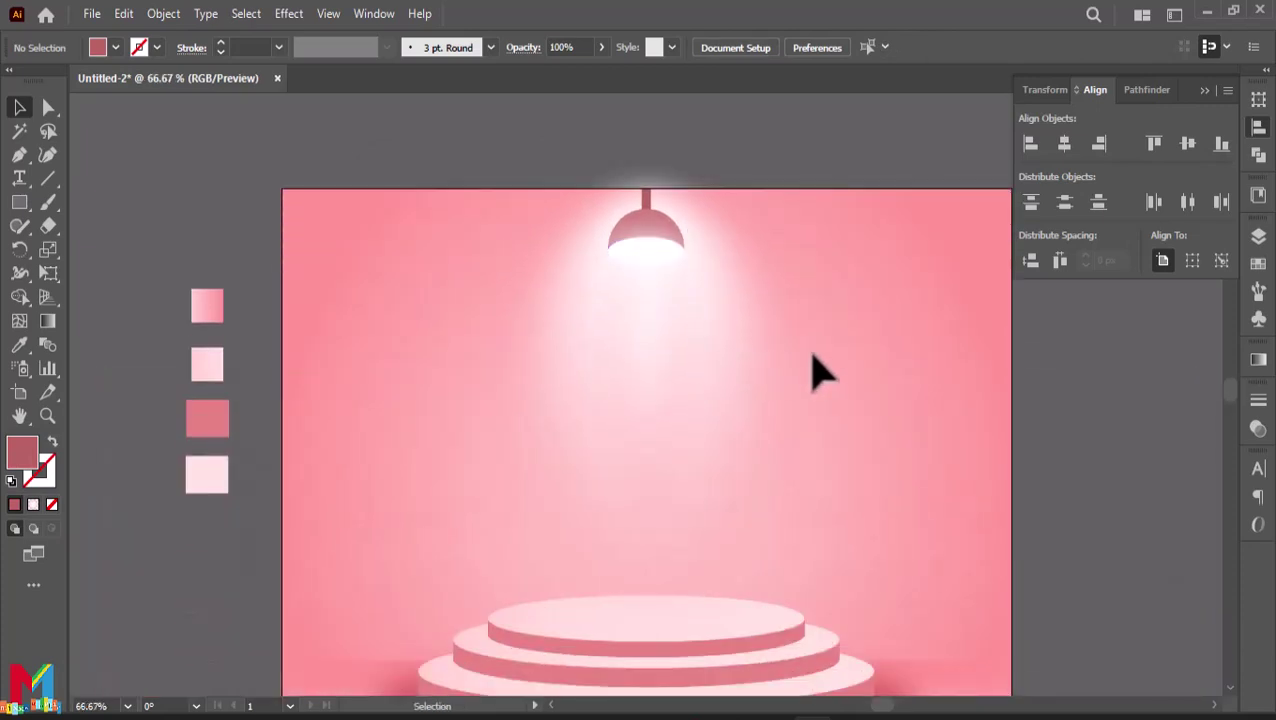